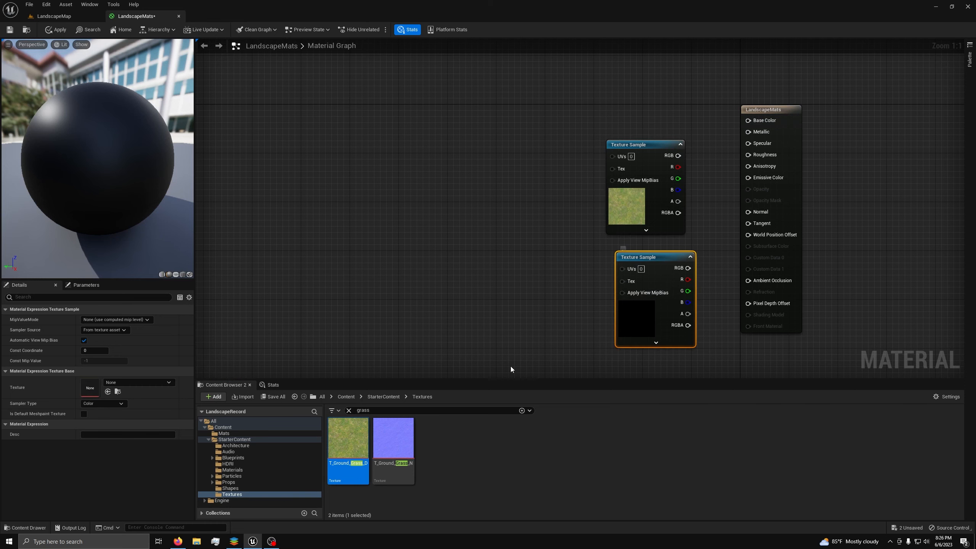
# - Assign T_Ground_Grass_N to the second Texture Sample, wiring the colour sample's RGB to Base Color and the normal sample's RGB to Normal
pyautogui.moveTo(393, 438); pyautogui.dragTo(99, 392)
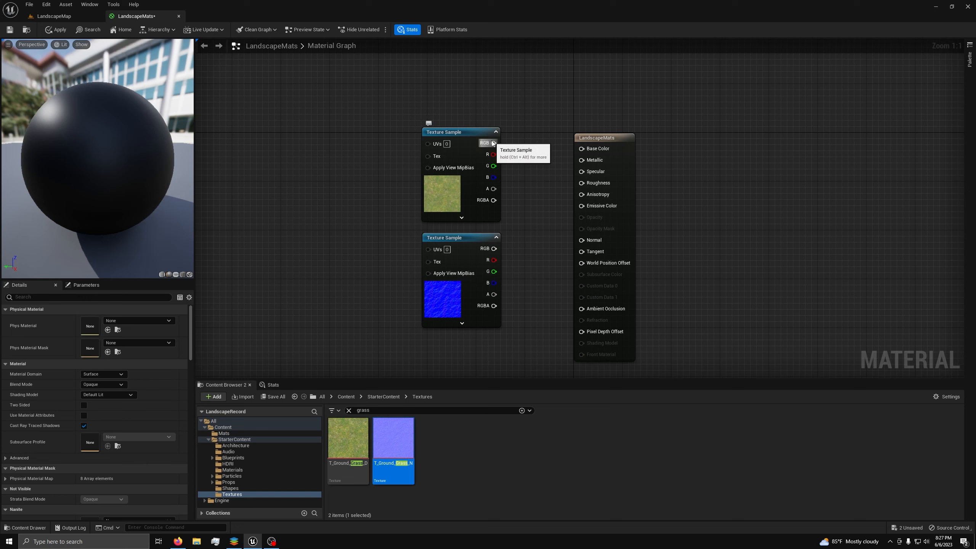
pyautogui.moveTo(492, 143); pyautogui.dragTo(581, 149)
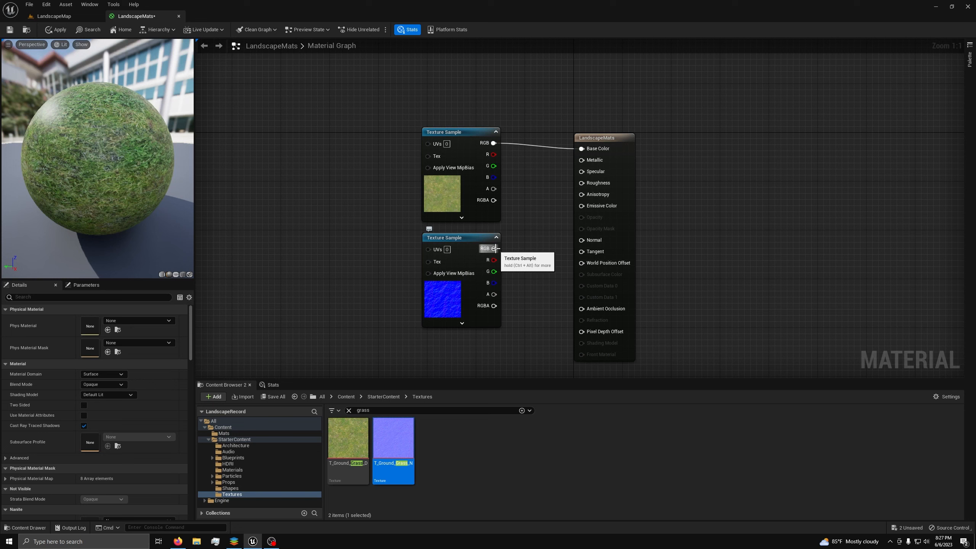
pyautogui.moveTo(496, 248); pyautogui.dragTo(584, 241)
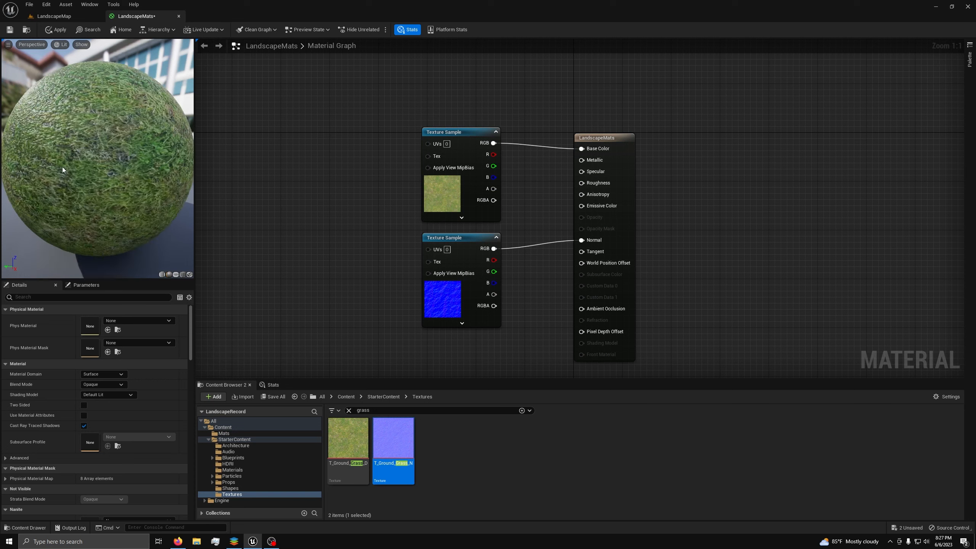
pyautogui.scroll(3, 62, 167)
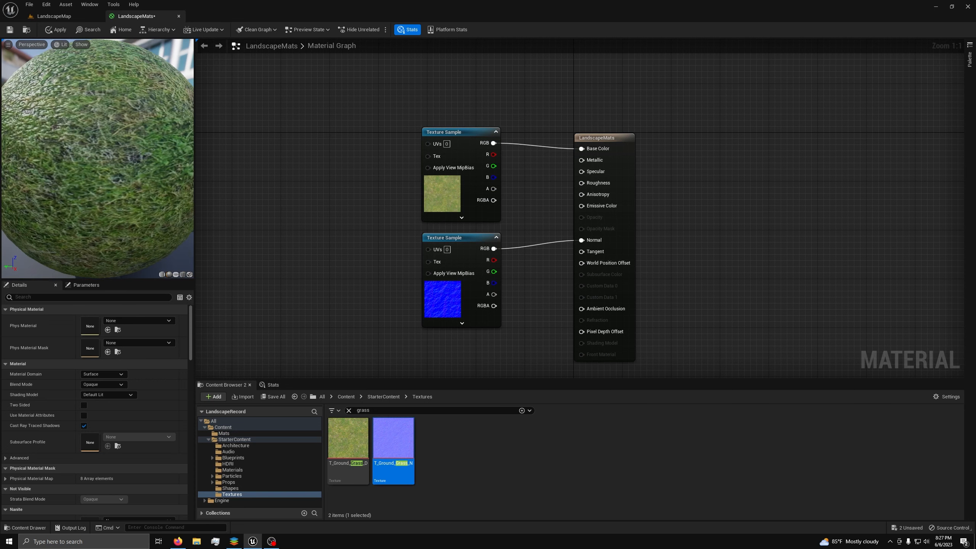
pyautogui.moveTo(62, 166); pyautogui.dragTo(113, 150)
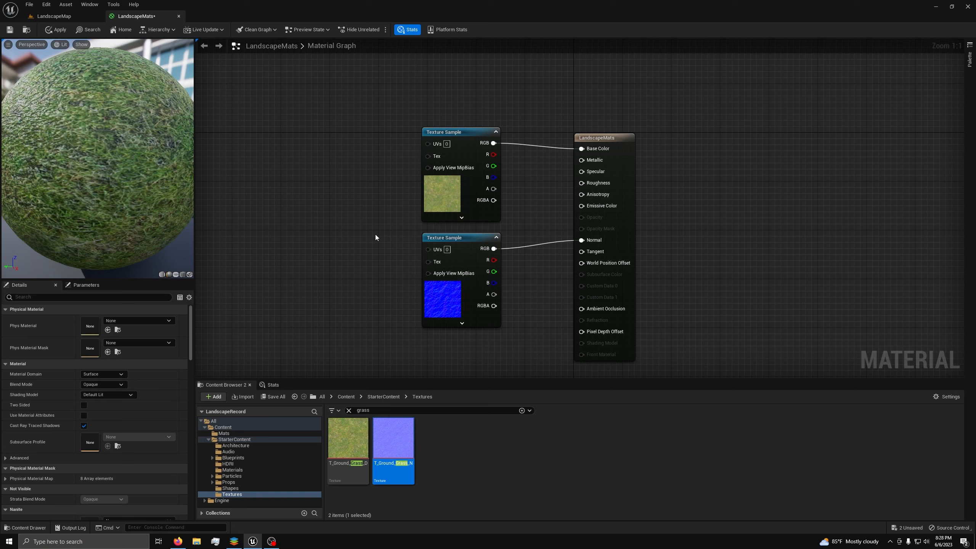
# - Promote the material's Roughness input to a parameter with default value 1.0, and apply and save the material
pyautogui.rightClick(592, 183)
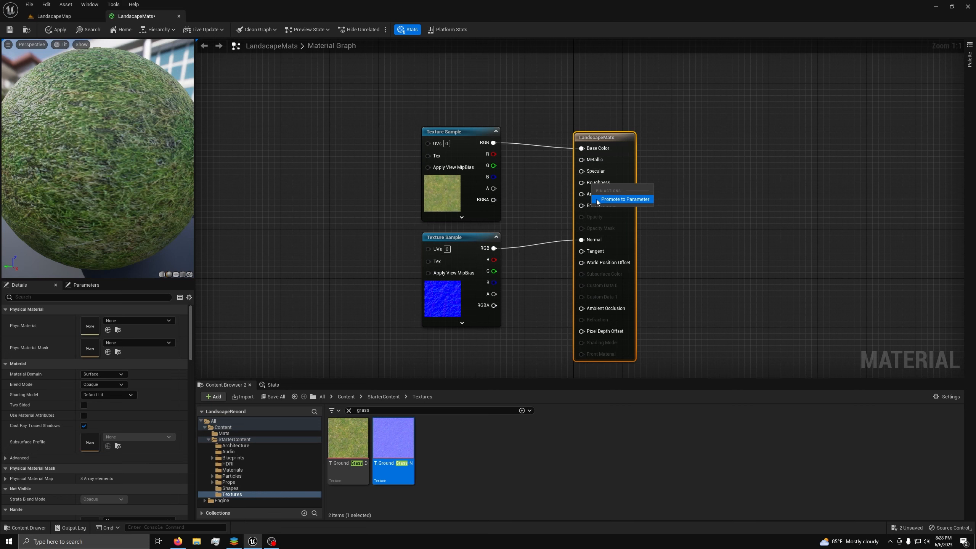
pyautogui.click(625, 199)
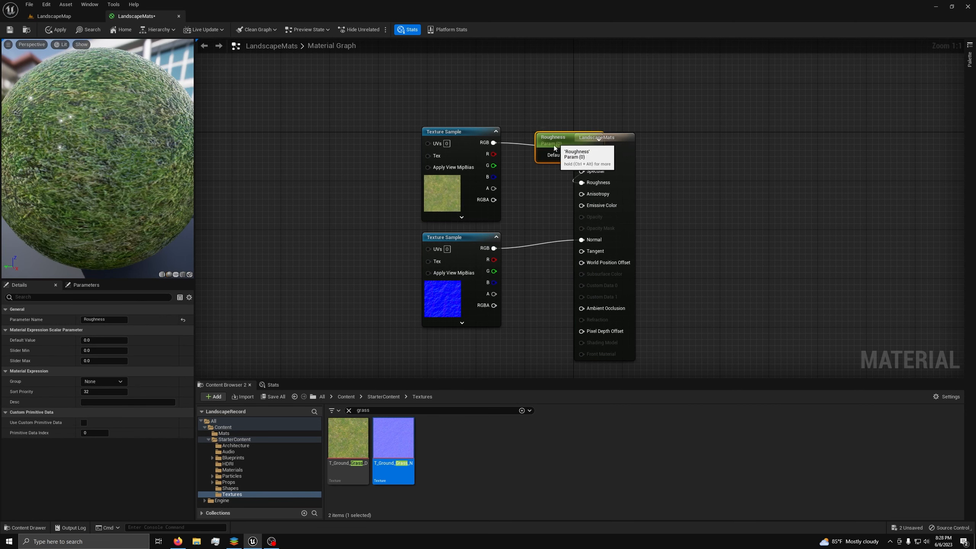
pyautogui.moveTo(561, 159); pyautogui.dragTo(526, 214)
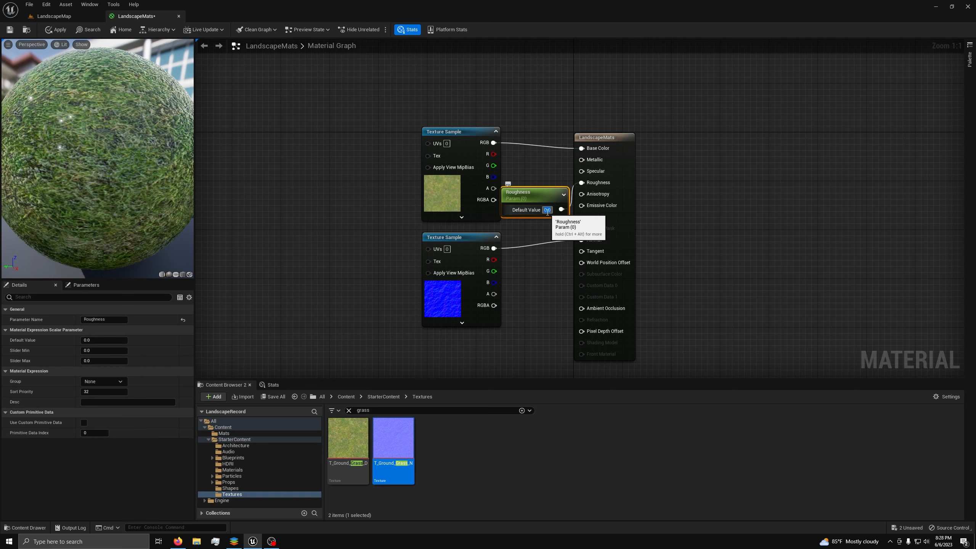
pyautogui.write('1')
pyautogui.press('Return')
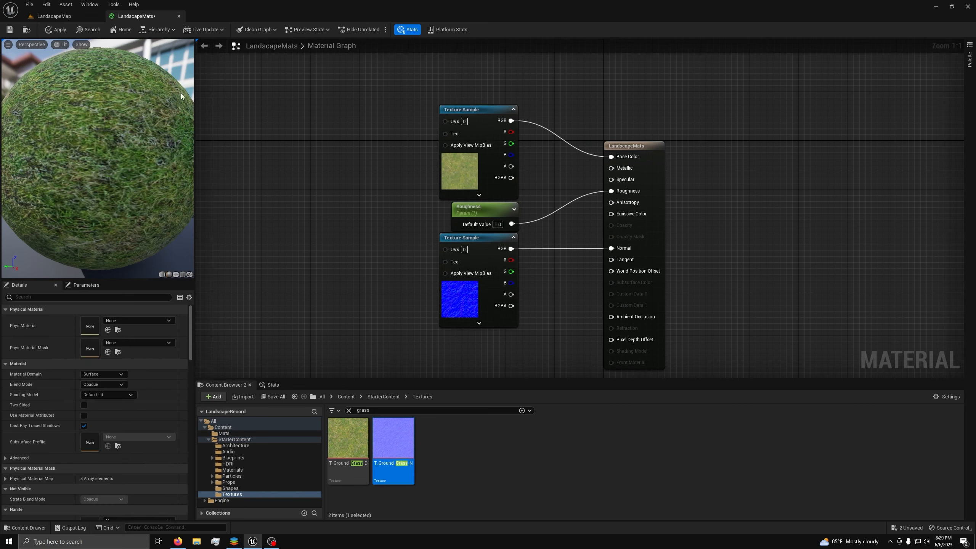
pyautogui.click(59, 30)
pyautogui.click(9, 30)
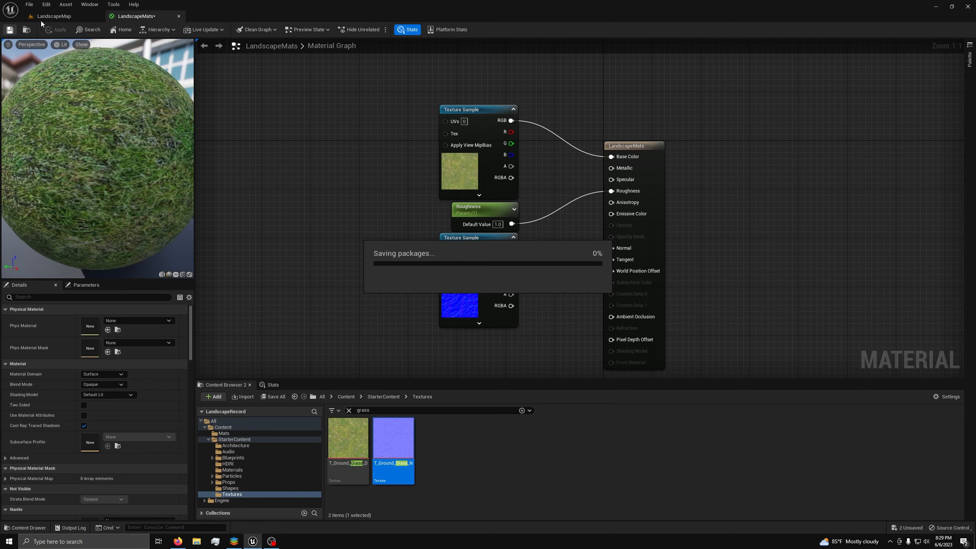
# - Create a material instance of LandscapeMats in the Mats folder of the LandscapeMap level, keeping the name LandscapeMats_Inst
pyautogui.click(52, 18)
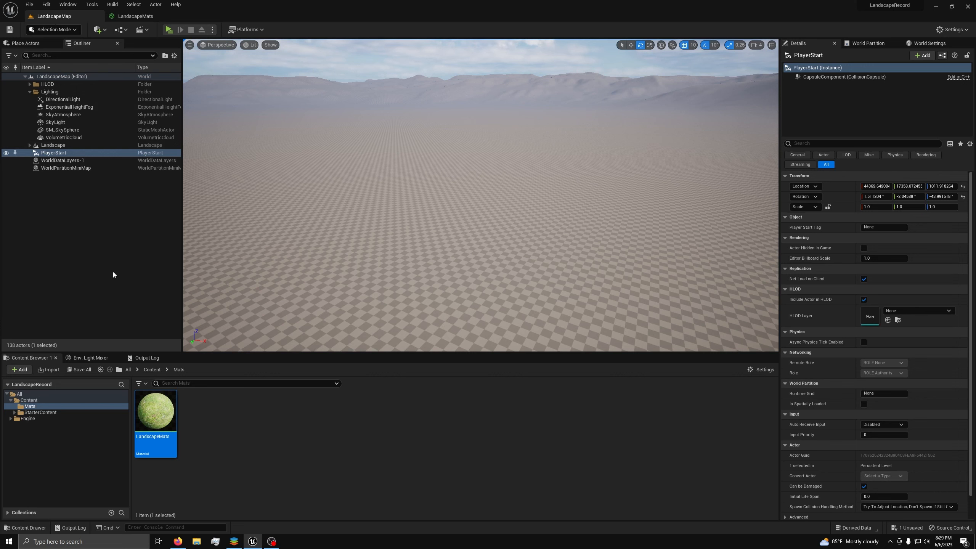
pyautogui.rightClick(157, 403)
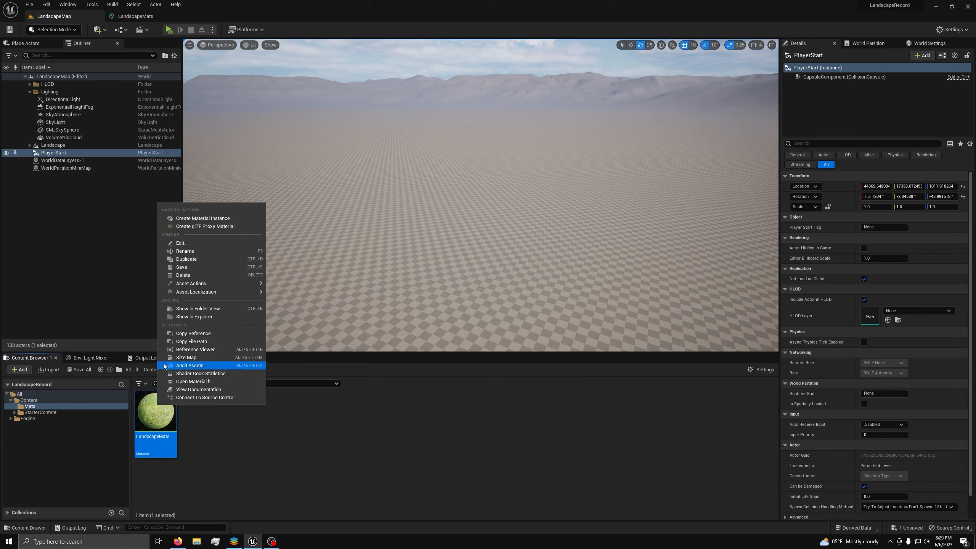
pyautogui.click(202, 218)
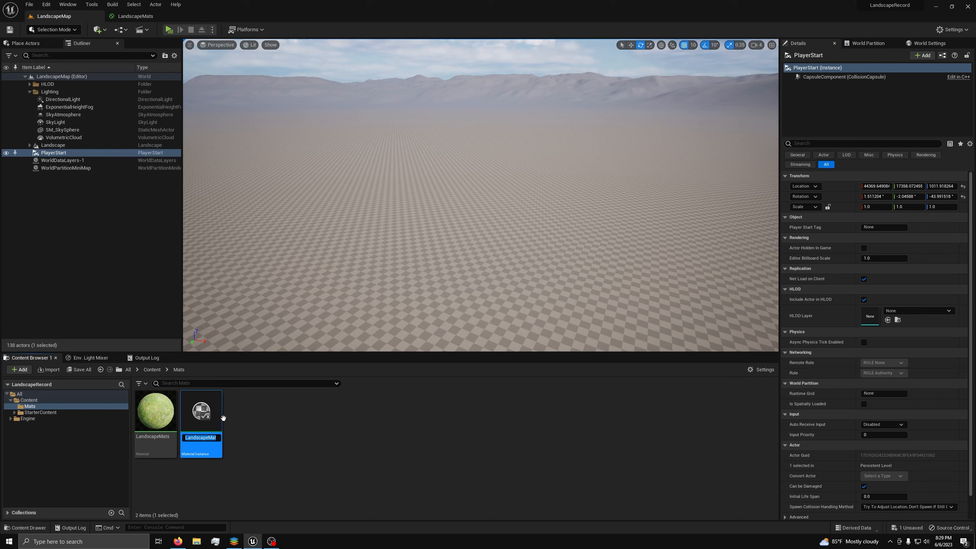
pyautogui.press('Return')
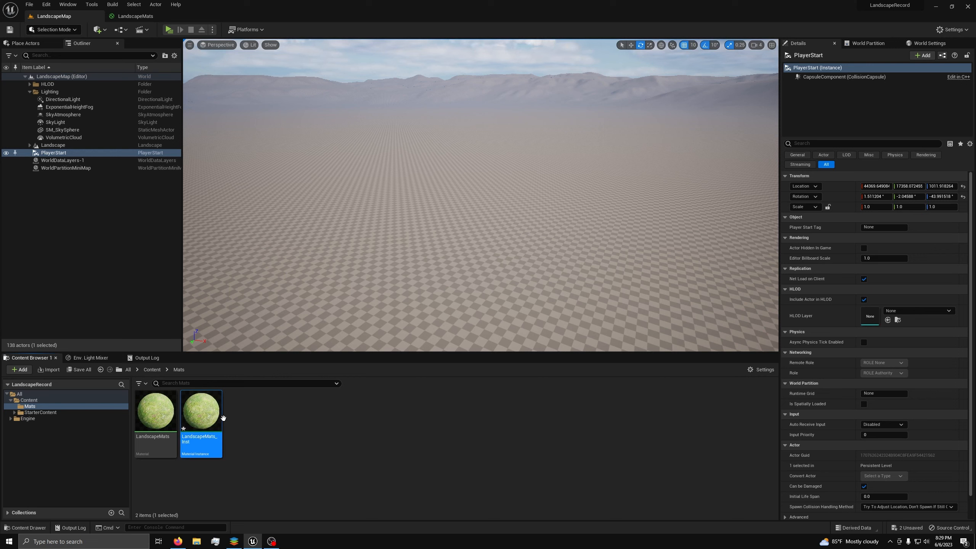
# - Open LandscapeMats_Inst, enable its Roughness parameter override and lower the value to about 0.1
pyautogui.doubleClick(207, 420)
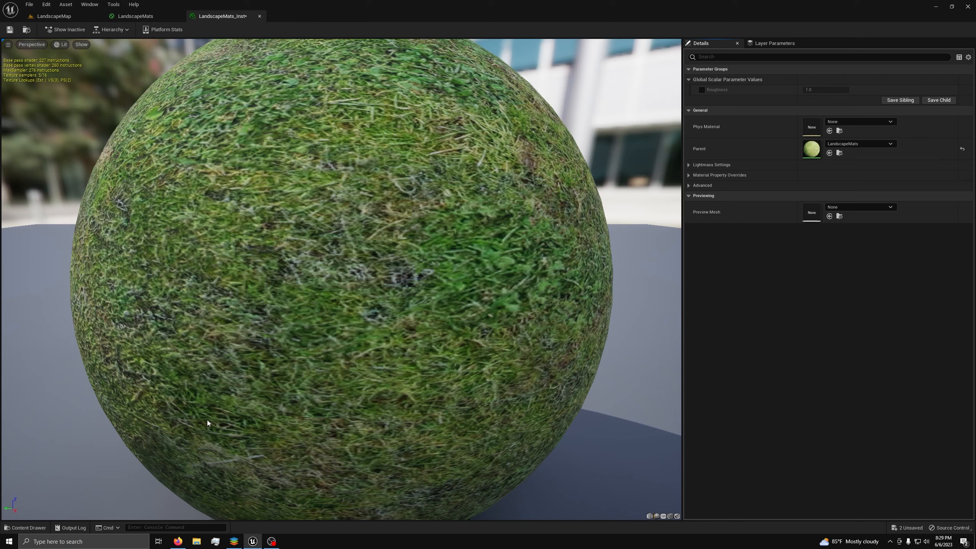
pyautogui.click(701, 90)
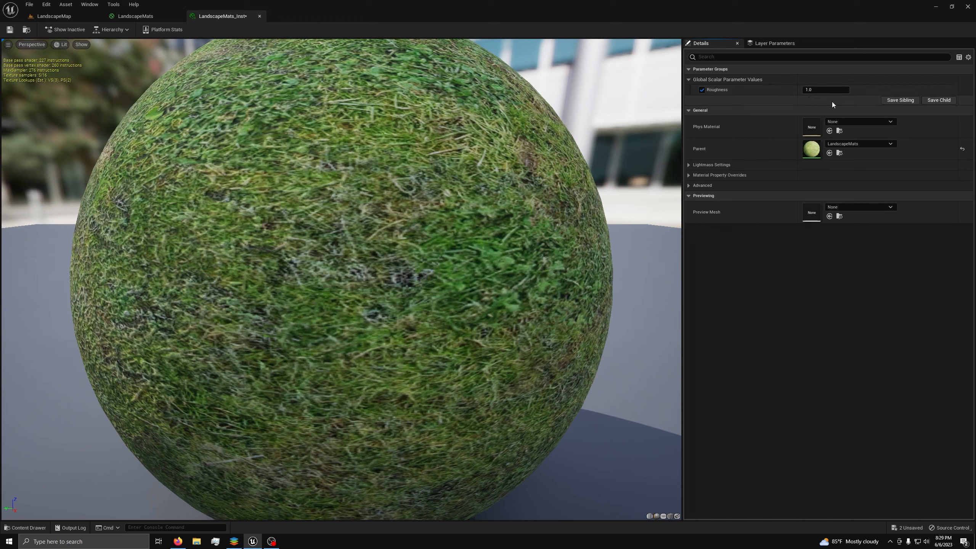
pyautogui.moveTo(826, 90); pyautogui.dragTo(783, 91)
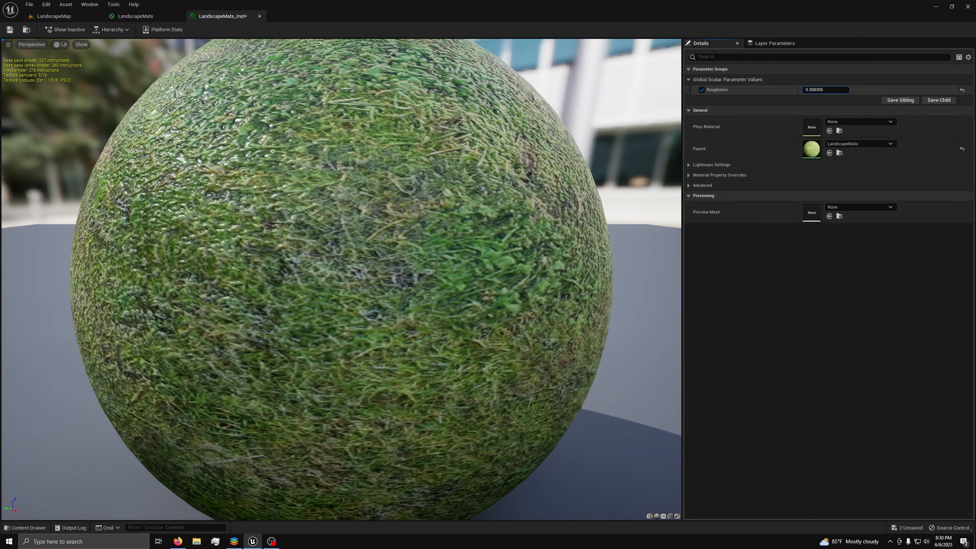
# - Set the Roughness parameter's Slider Max to 1.0 in LandscapeMats and raise the Roughness of LandscapeMats_Inst to 1.0
pyautogui.click(135, 16)
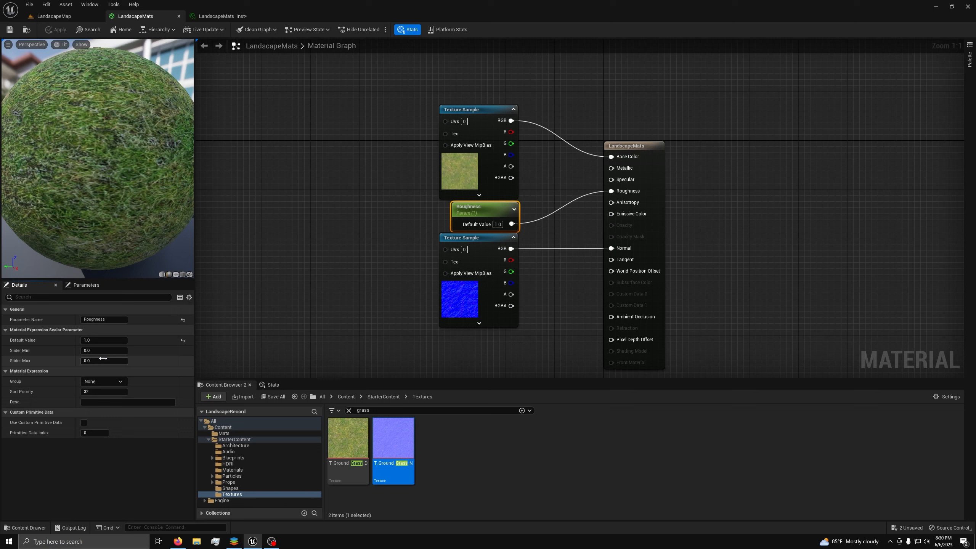
pyautogui.click(103, 360)
pyautogui.write('1')
pyautogui.press('Return')
pyautogui.press('Return')
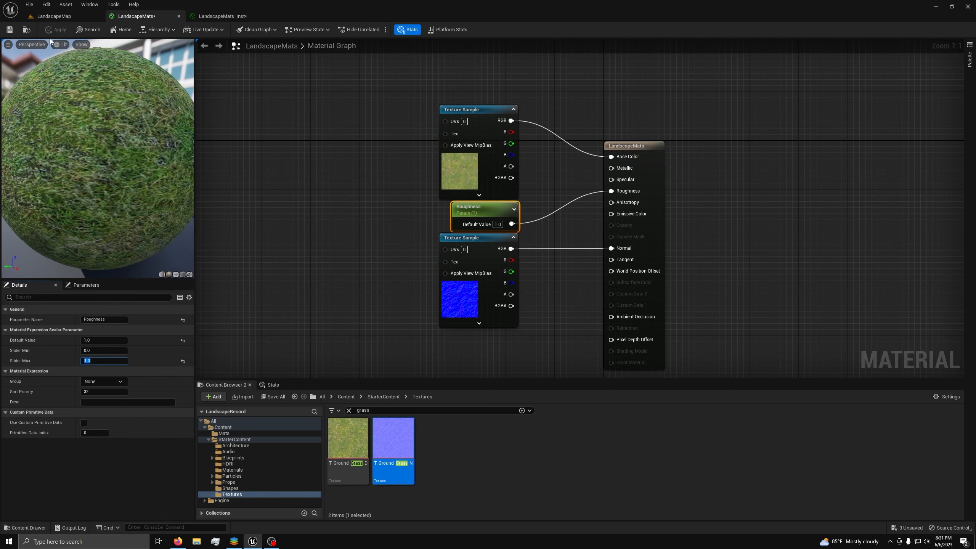
pyautogui.click(212, 18)
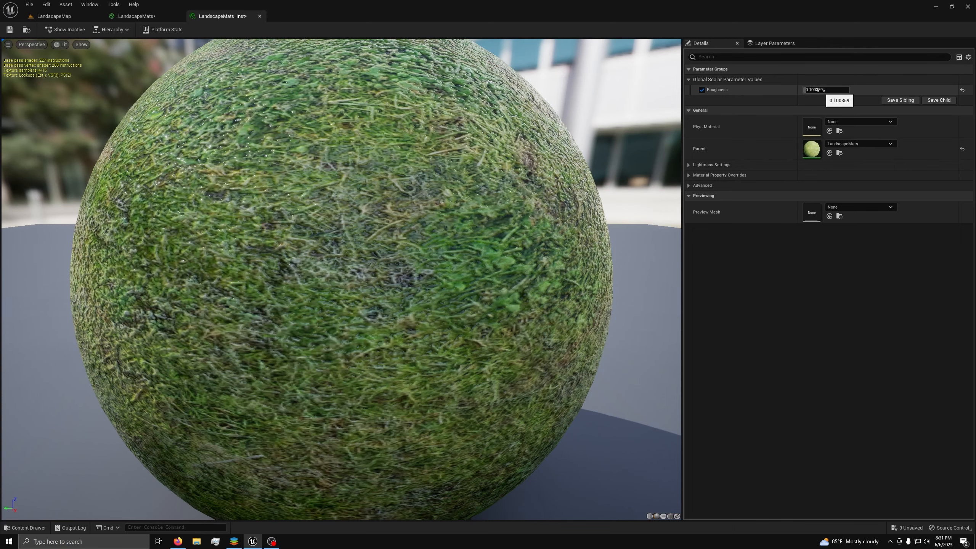
pyautogui.moveTo(821, 90); pyautogui.dragTo(848, 90)
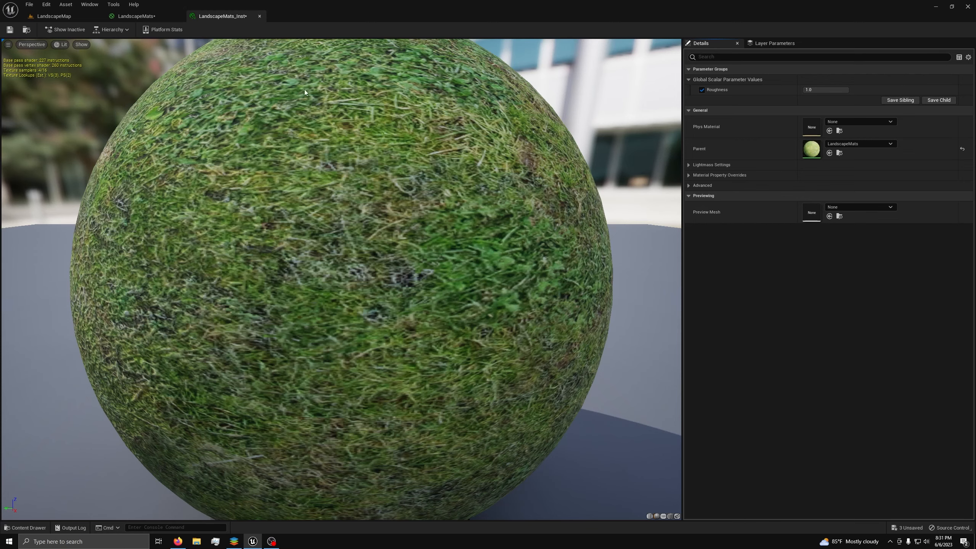
# - Select the Landscape with all its streaming proxies in LandscapeMap and assign LandscapeMats_Inst as their Landscape Material
pyautogui.click(57, 16)
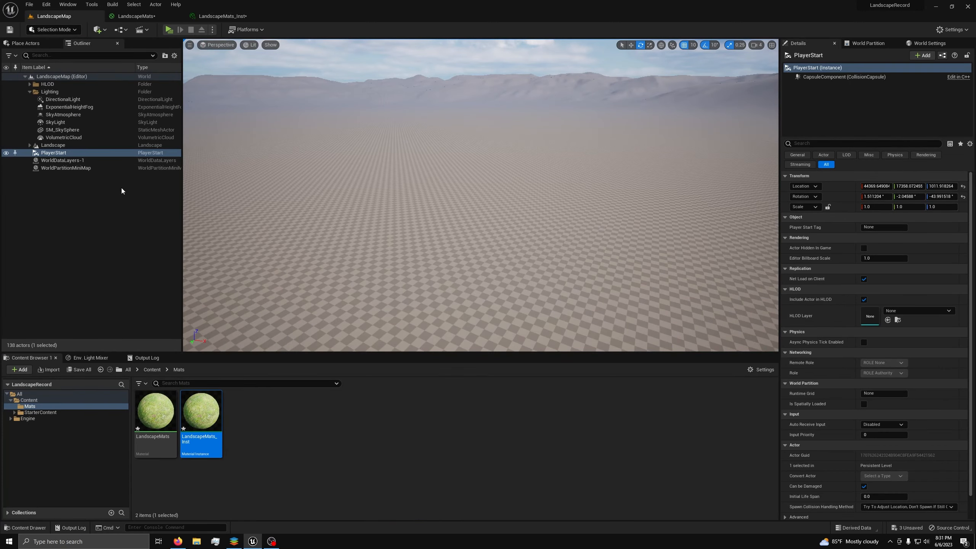
pyautogui.click(58, 145)
pyautogui.scroll(-12, 71, 177)
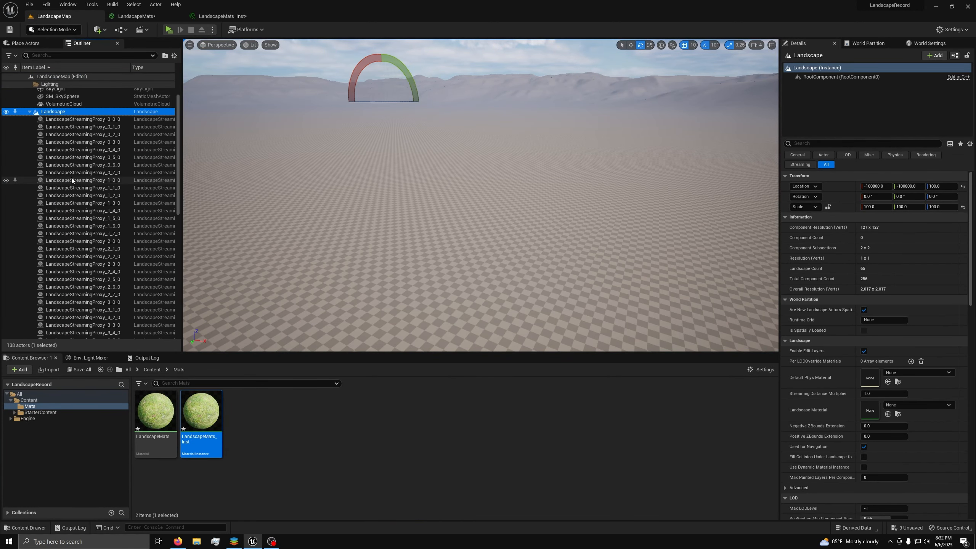
pyautogui.scroll(-8, 71, 179)
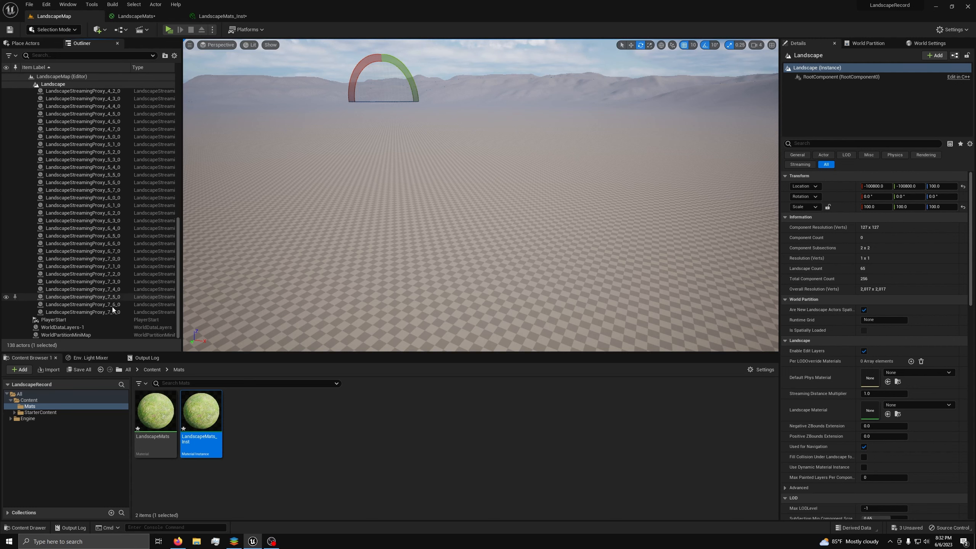
pyautogui.keyDown('shift'); pyautogui.click(96, 312); pyautogui.keyUp('shift')
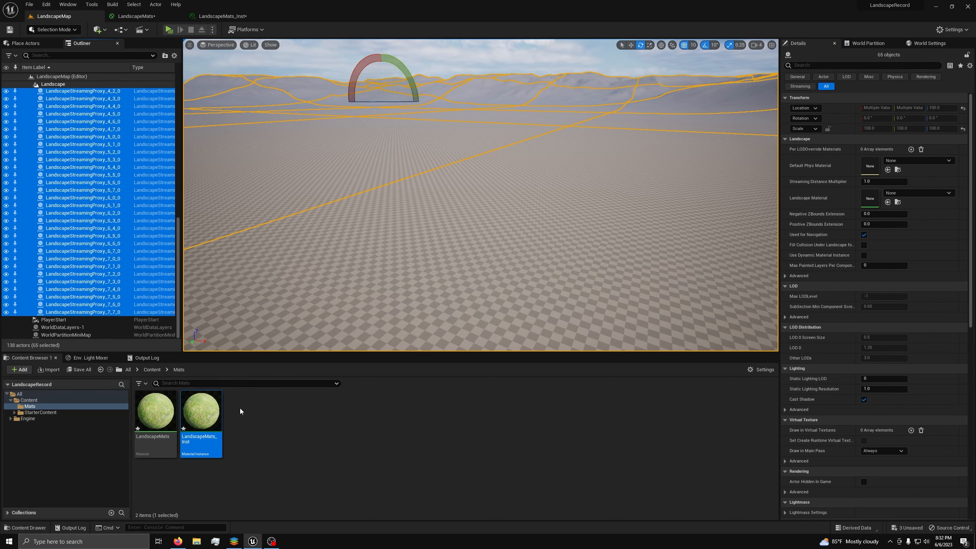
pyautogui.moveTo(200, 411); pyautogui.dragTo(870, 197)
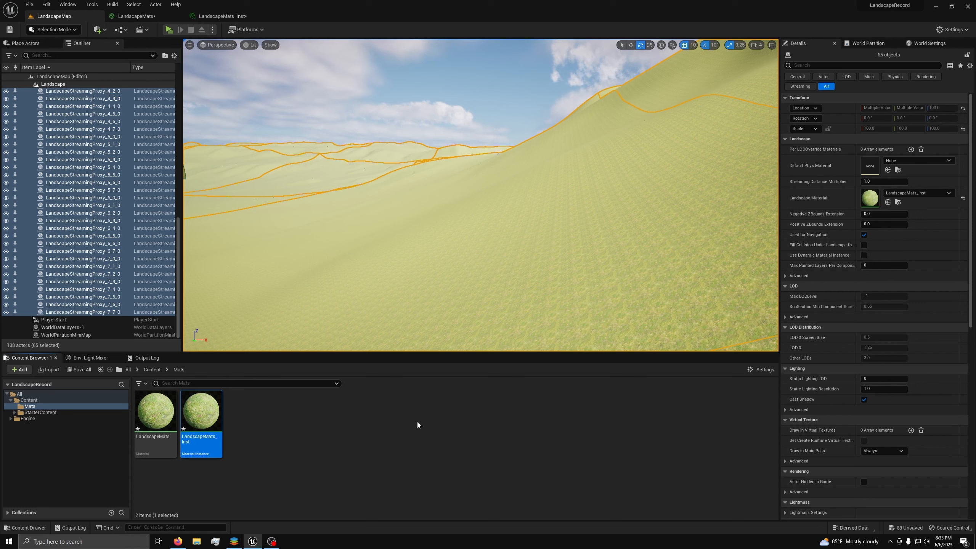
pyautogui.click(436, 439)
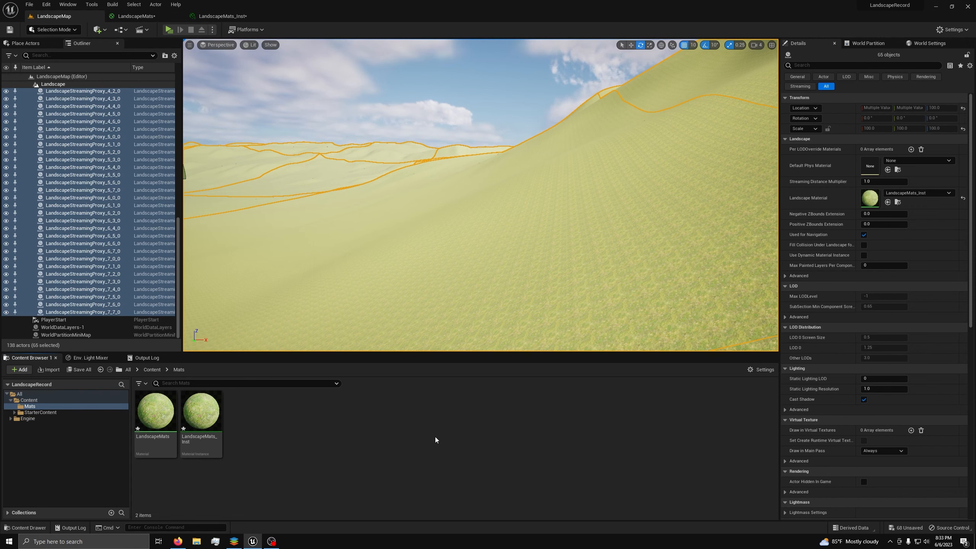
# - Add a LandscapeLayerBlend node to the LandscapeMats graph, in the free space before the texture samples, and give it three layers
pyautogui.click(138, 16)
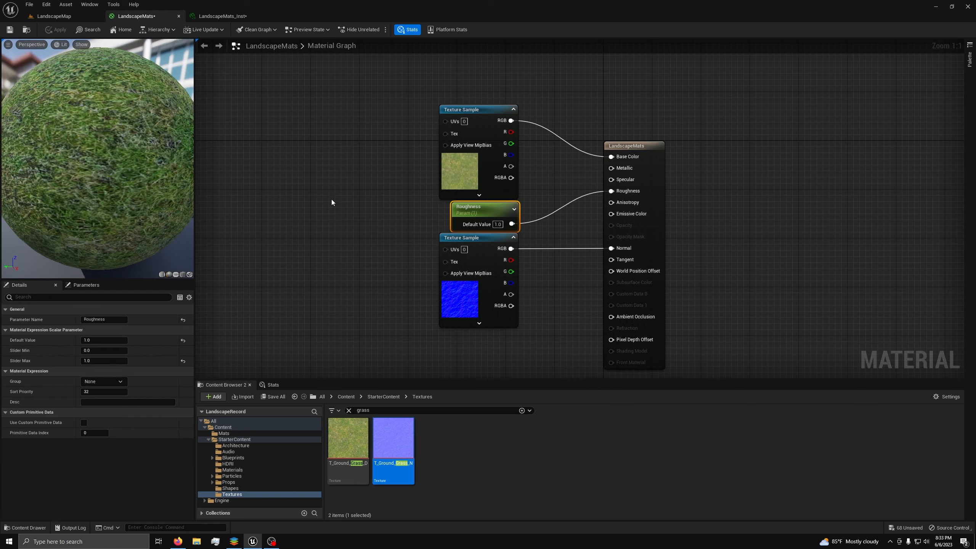
pyautogui.moveTo(332, 202); pyautogui.dragTo(513, 194, button='right')
pyautogui.rightClick(411, 198)
pyautogui.write('lan')
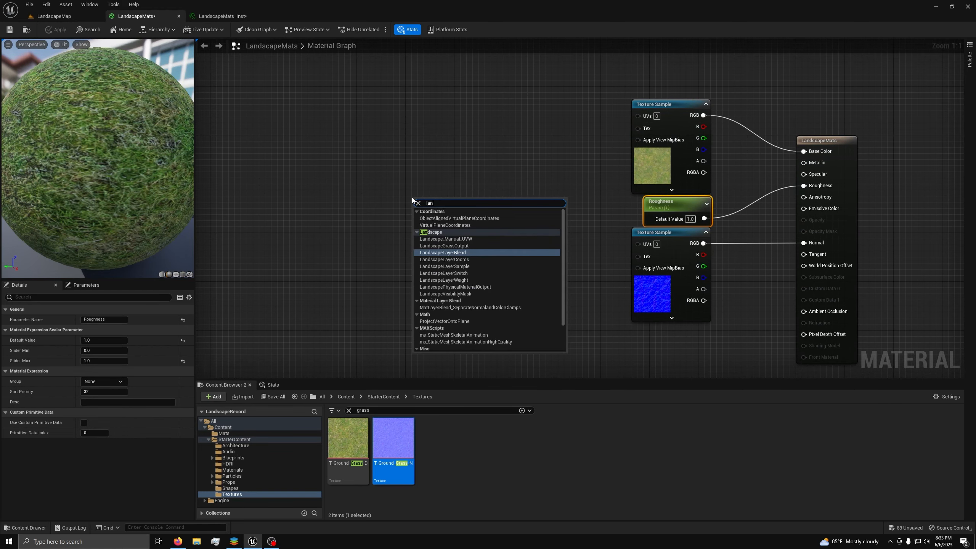
pyautogui.write('dscap')
pyautogui.press('Return')
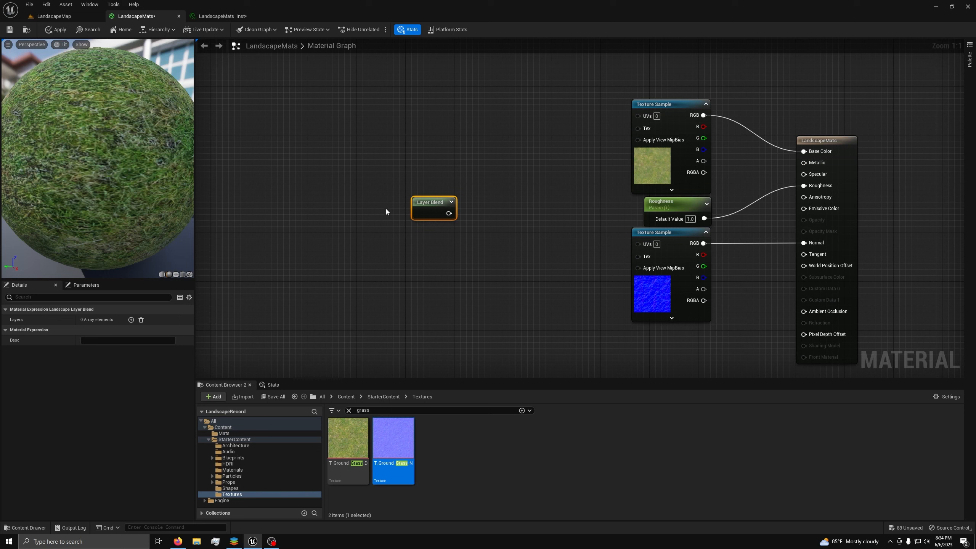
pyautogui.click(131, 320)
pyautogui.click(131, 320)
pyautogui.click(130, 320)
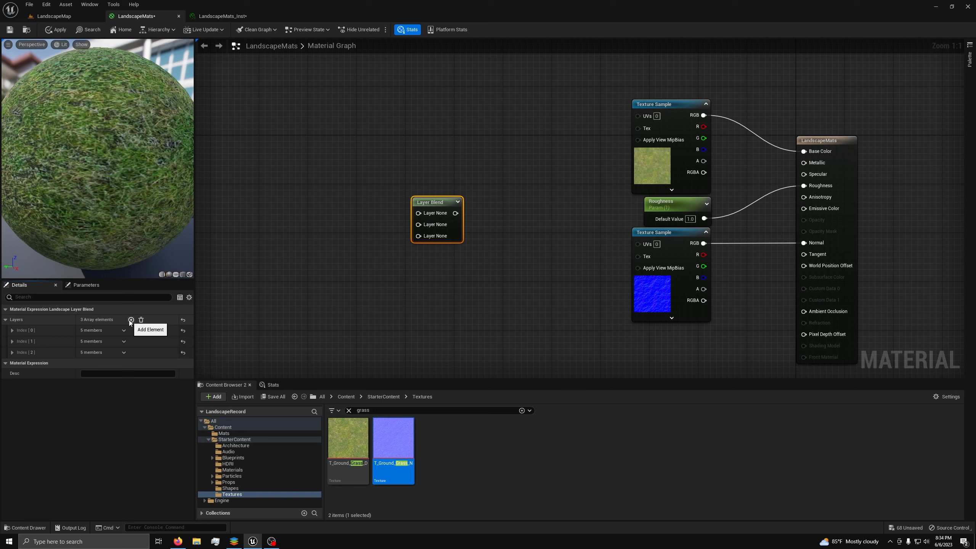
# - Name the three layers of the Layer Blend node Grass, Rock and Gravel
pyautogui.click(13, 330)
pyautogui.click(17, 372)
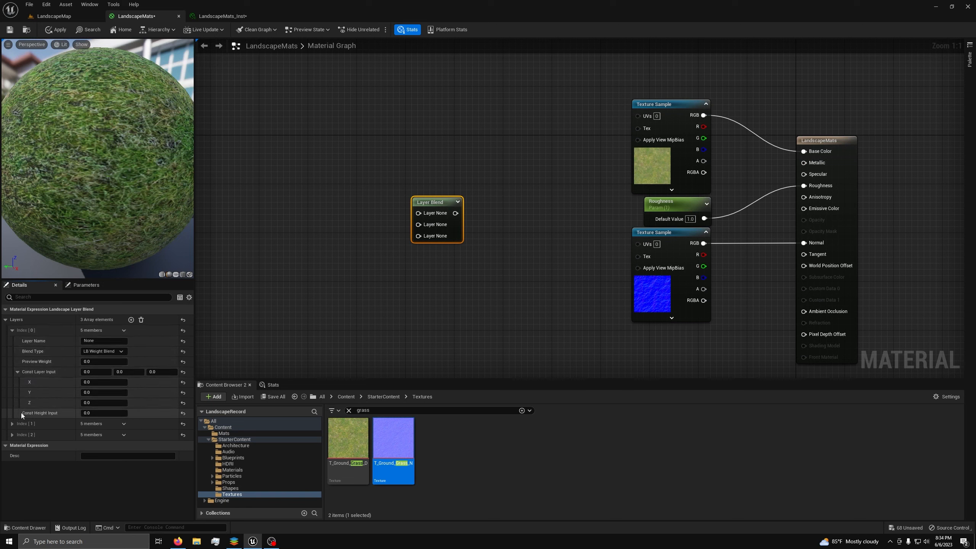
pyautogui.click(12, 424)
pyautogui.click(95, 339)
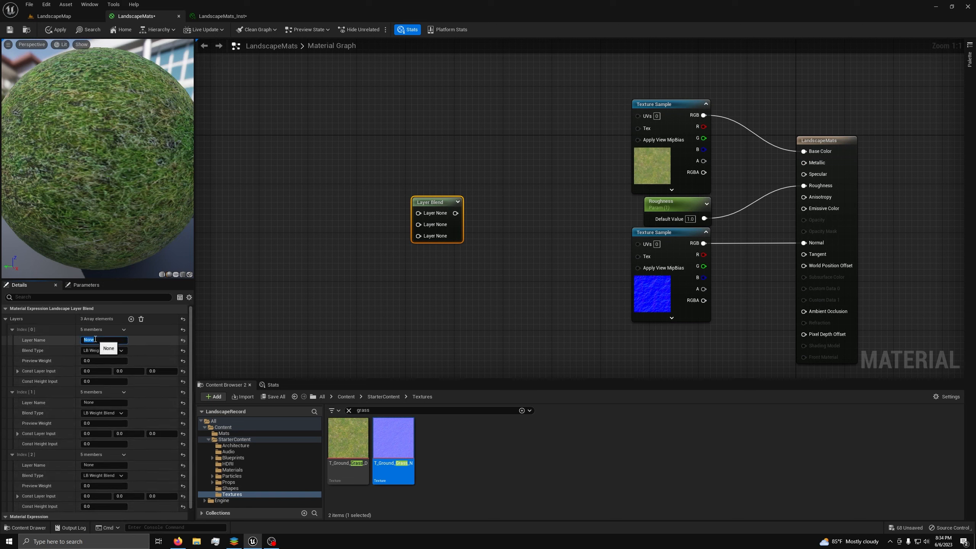
pyautogui.write('Grass')
pyautogui.press('Return')
pyautogui.click(97, 402)
pyautogui.write('Rock')
pyautogui.press('Return')
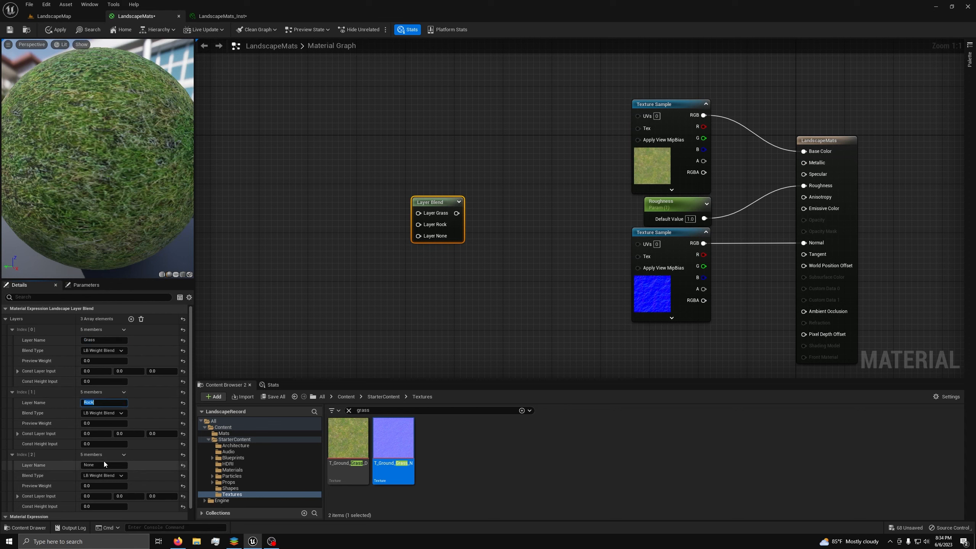
pyautogui.click(105, 464)
pyautogui.write('Gravel')
pyautogui.press('Return')
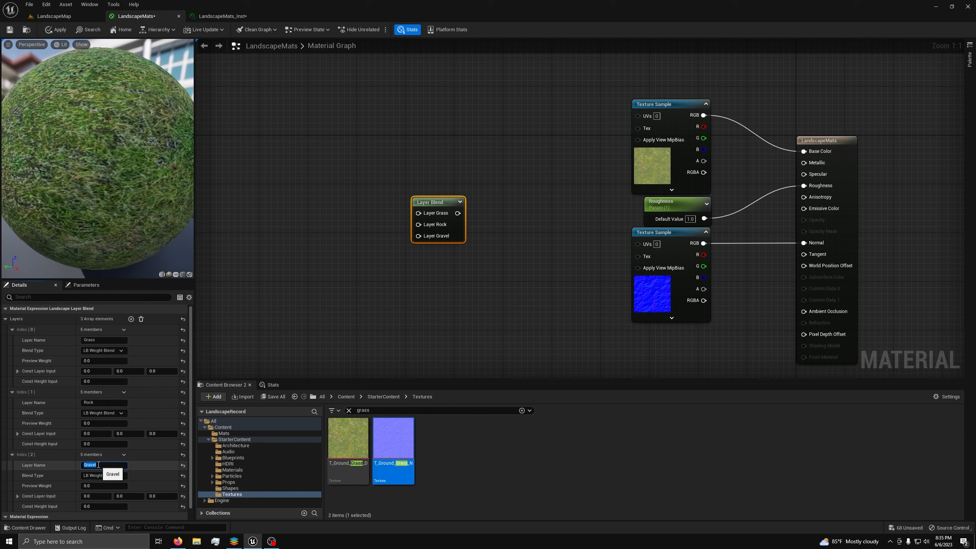
# - Change the Blend Type of the Grass, Rock and Gravel layers in the Layer Blend node to LB Height Blend
pyautogui.click(156, 351)
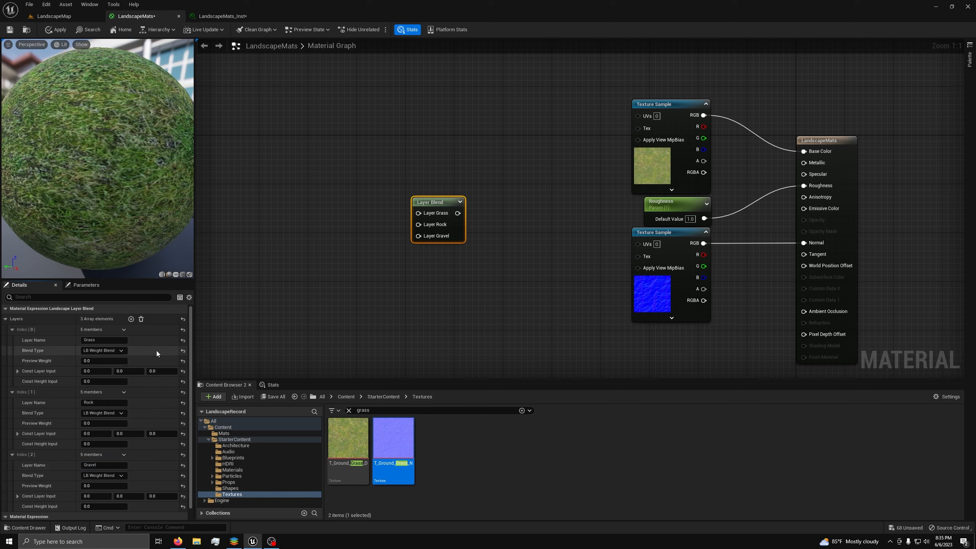
pyautogui.click(119, 351)
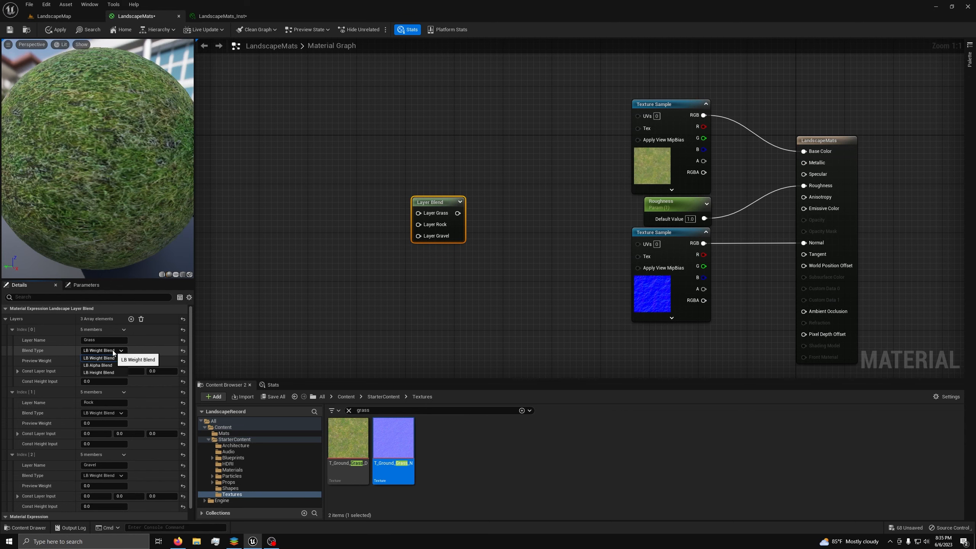
pyautogui.click(102, 379)
pyautogui.click(103, 413)
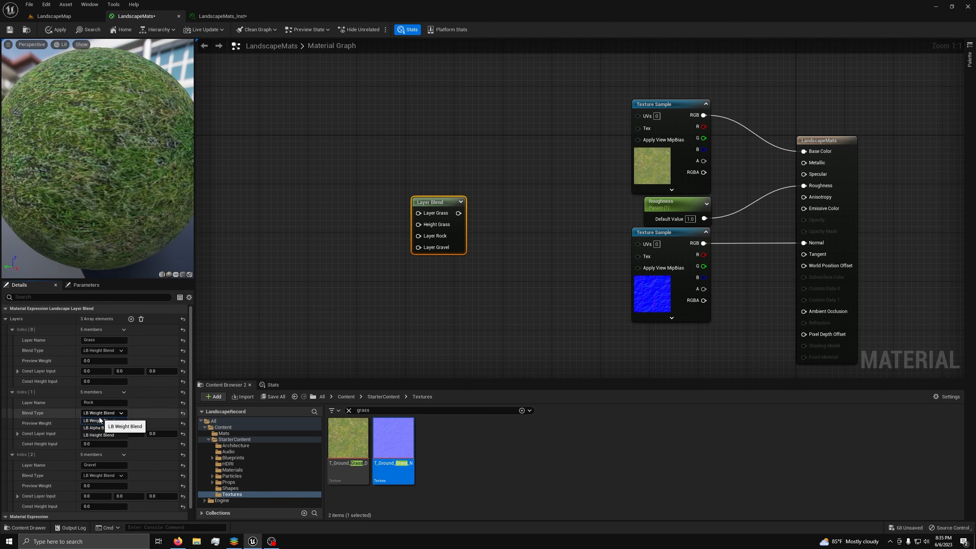
pyautogui.click(99, 434)
pyautogui.click(93, 476)
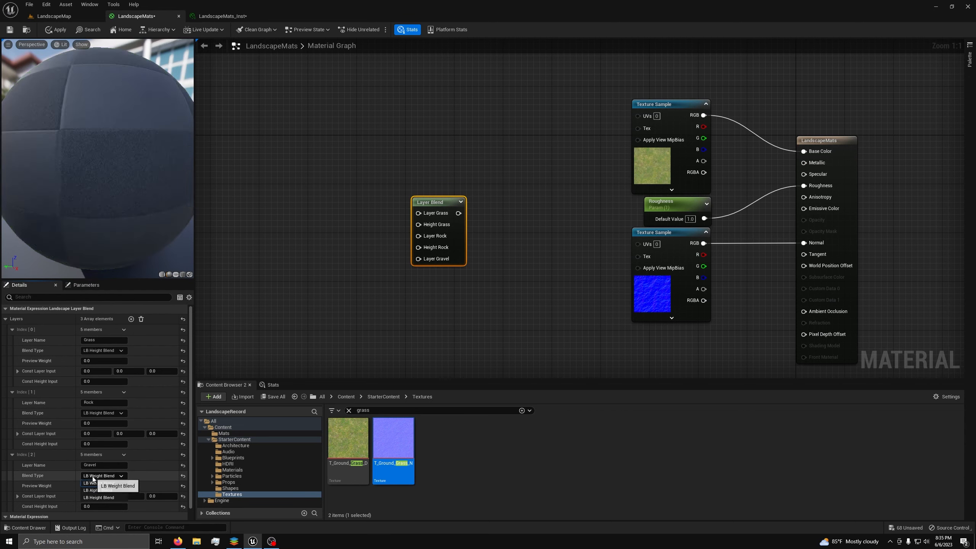
pyautogui.click(99, 497)
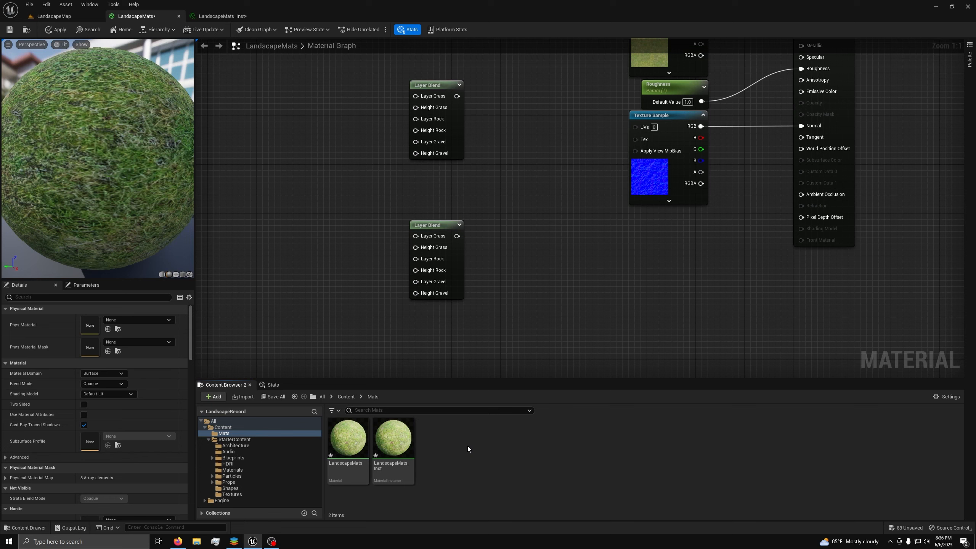
# - Create a Material Function named TextureMod_Landscape in the Mats folder and open it for editing
pyautogui.rightClick(467, 446)
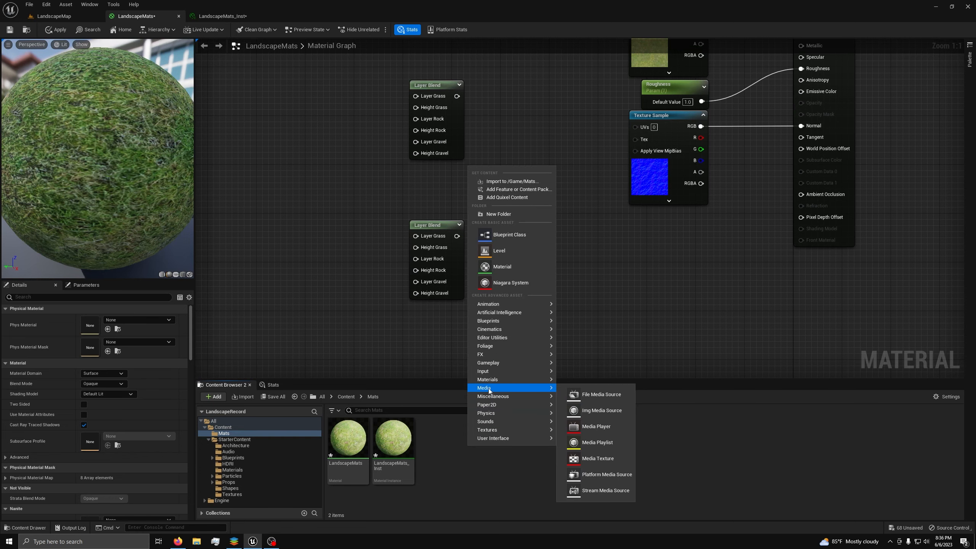
pyautogui.moveTo(494, 382)
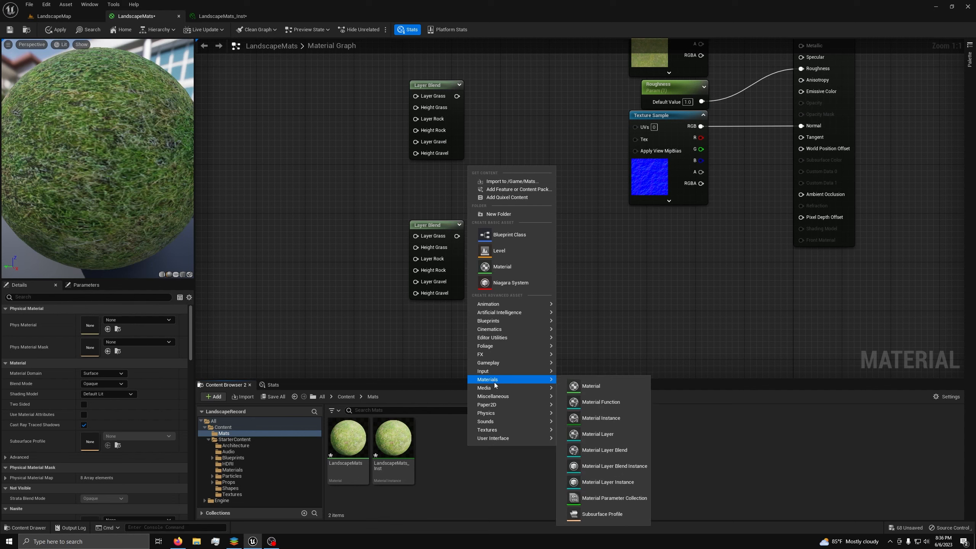
pyautogui.click(597, 402)
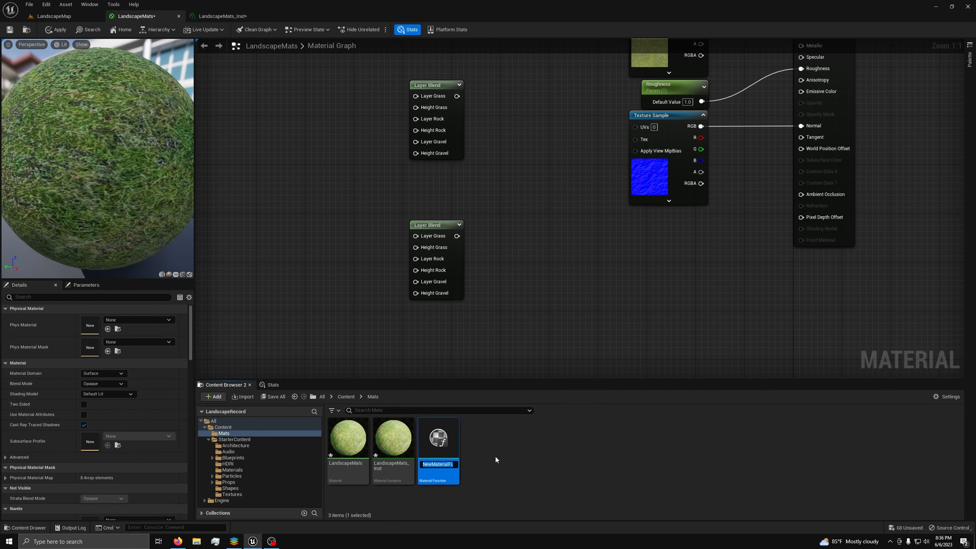
pyautogui.write('Te')
pyautogui.write('xture')
pyautogui.write('Mo')
pyautogui.write('d_Landscape')
pyautogui.doubleClick(450, 460)
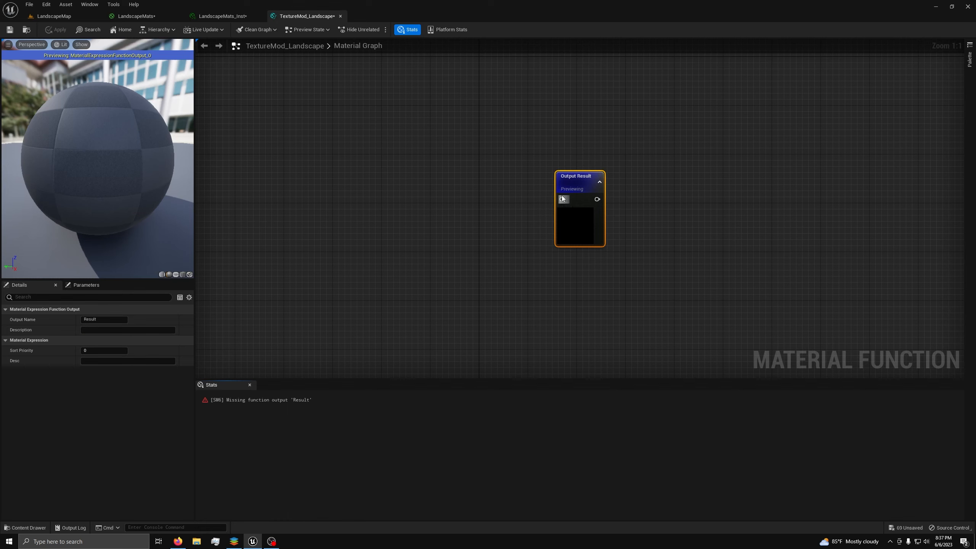
# - Add a MakeMaterialAttributes node feeding the Output Result node and place it in the free space before that node
pyautogui.moveTo(562, 199); pyautogui.dragTo(516, 203)
pyautogui.write('make mat')
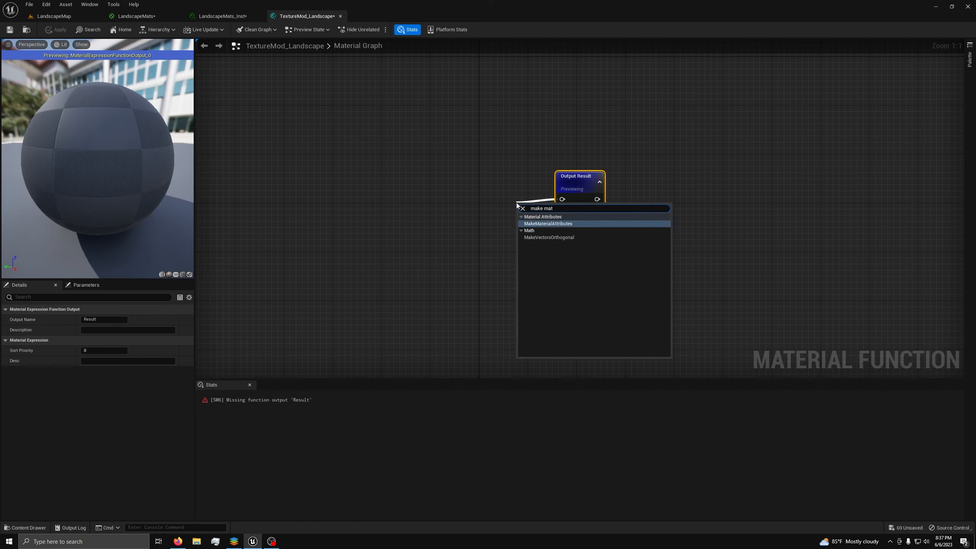
pyautogui.press('Return')
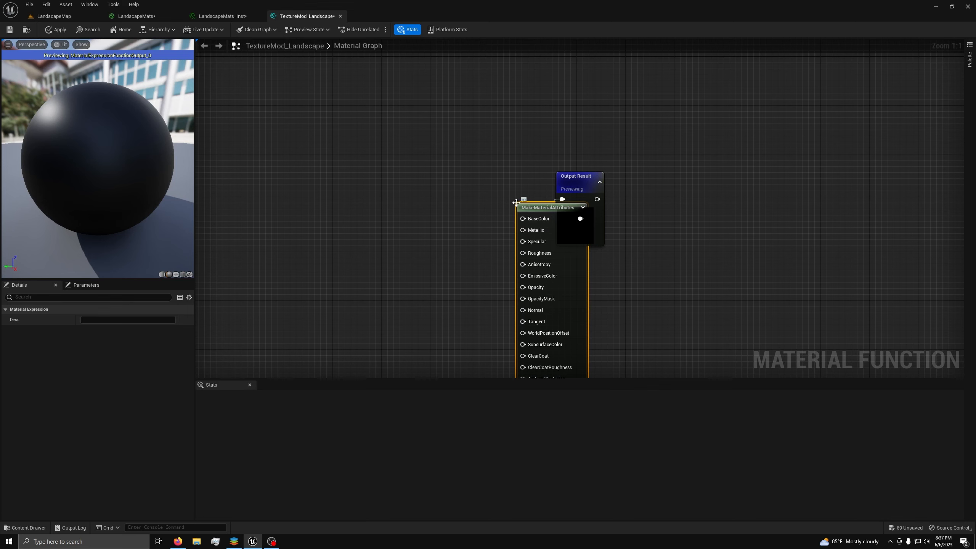
pyautogui.moveTo(528, 208); pyautogui.dragTo(479, 195)
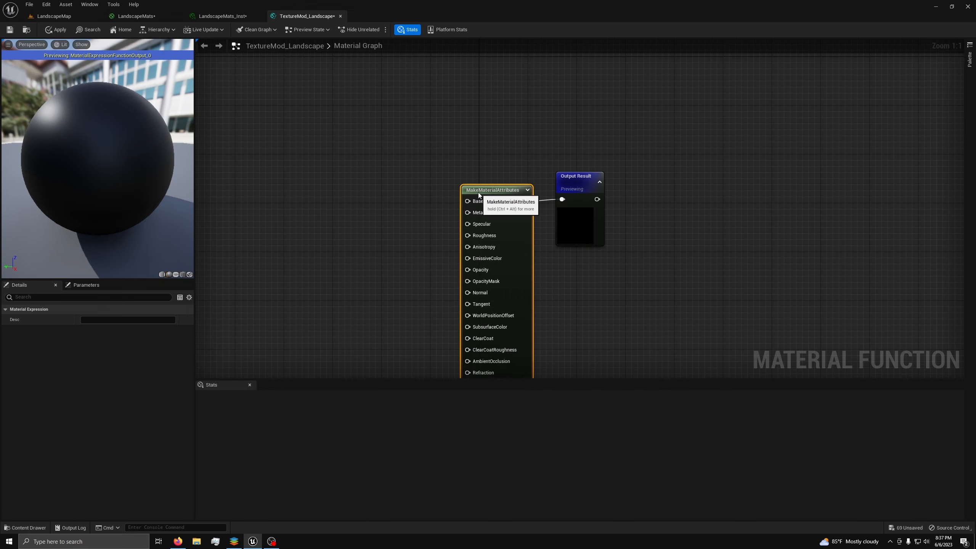
# - Add a Texture Sample node feeding the BaseColor of MakeMaterialAttributes and place it clear of that node
pyautogui.moveTo(624, 171); pyautogui.dragTo(556, 174)
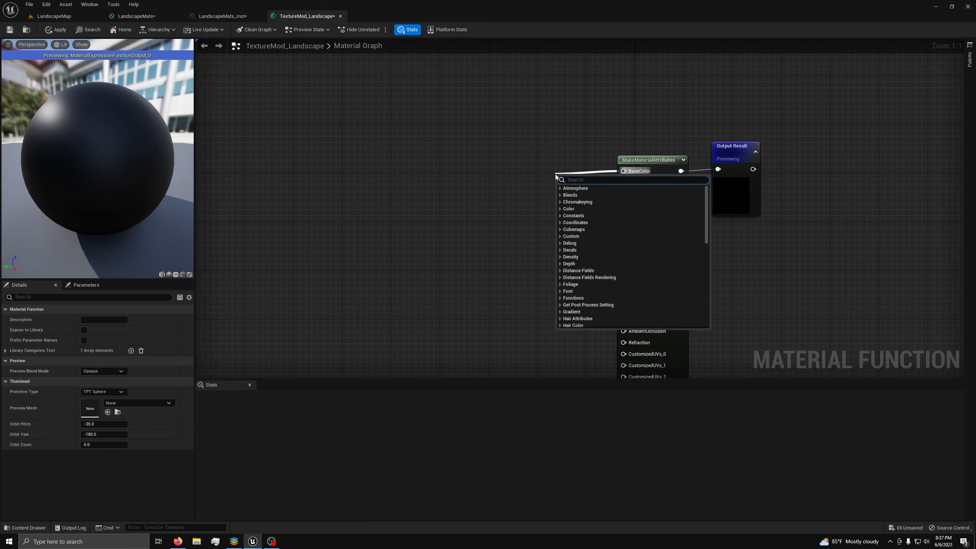
pyautogui.write('texture sam')
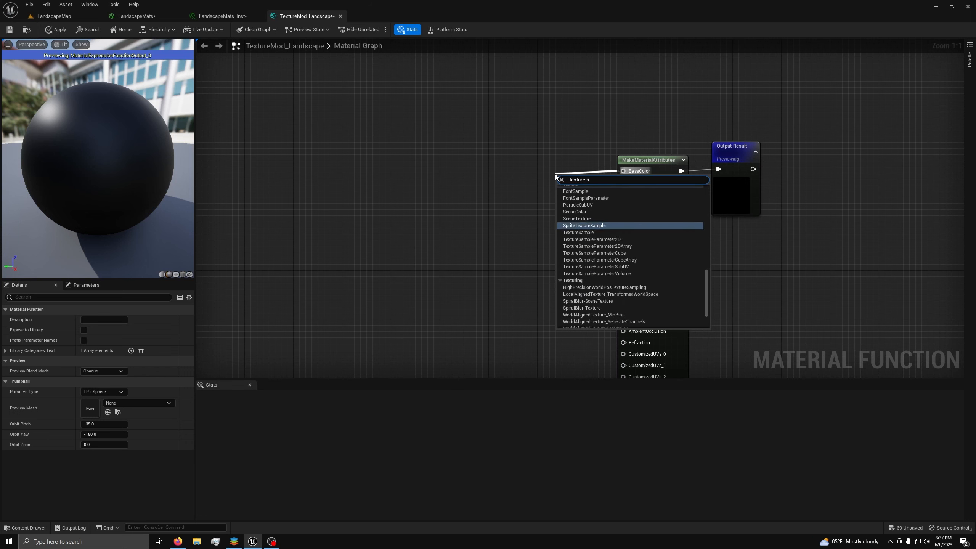
pyautogui.press('Return')
pyautogui.moveTo(589, 180); pyautogui.dragTo(500, 168)
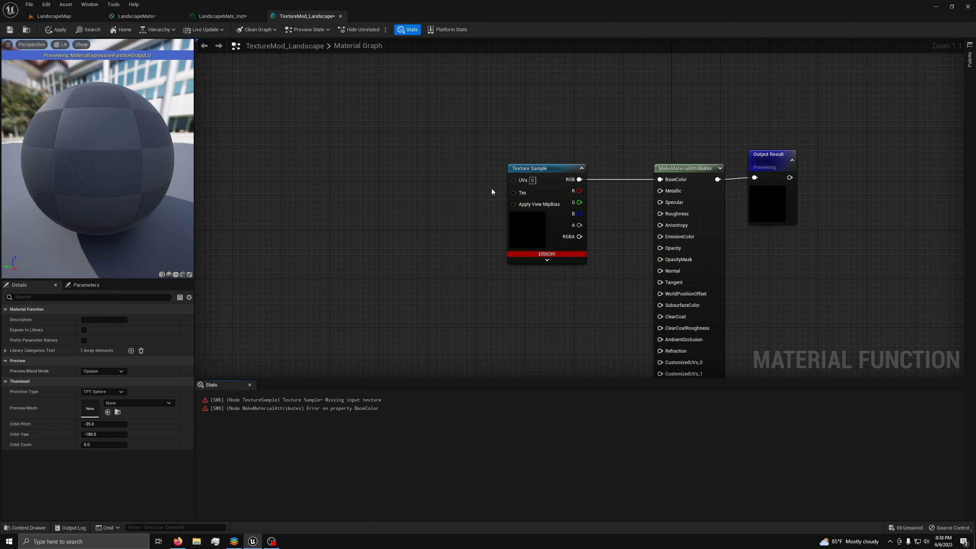
# - Feed the Texture Sample's Tex input from a new FunctionInput node and name that input Texture
pyautogui.moveTo(519, 193); pyautogui.dragTo(465, 197)
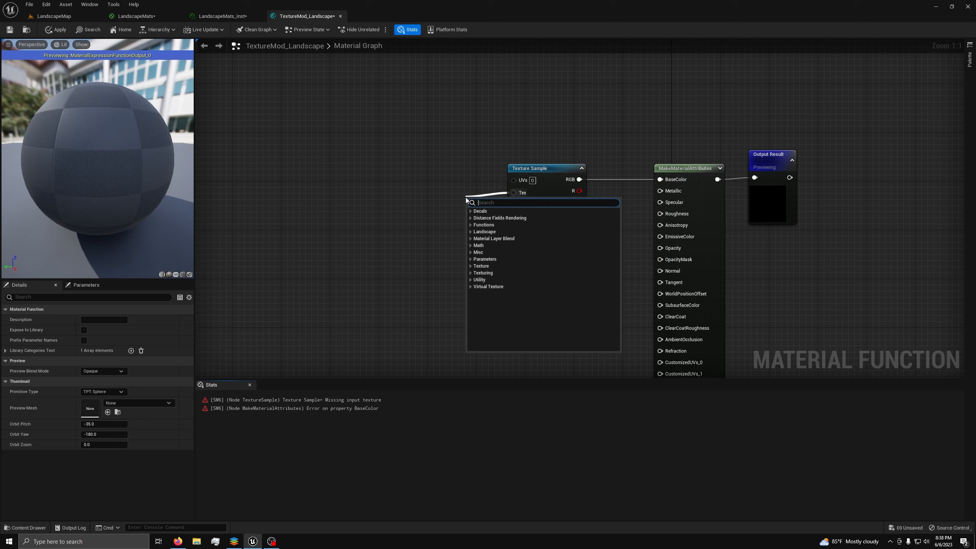
pyautogui.write('functi')
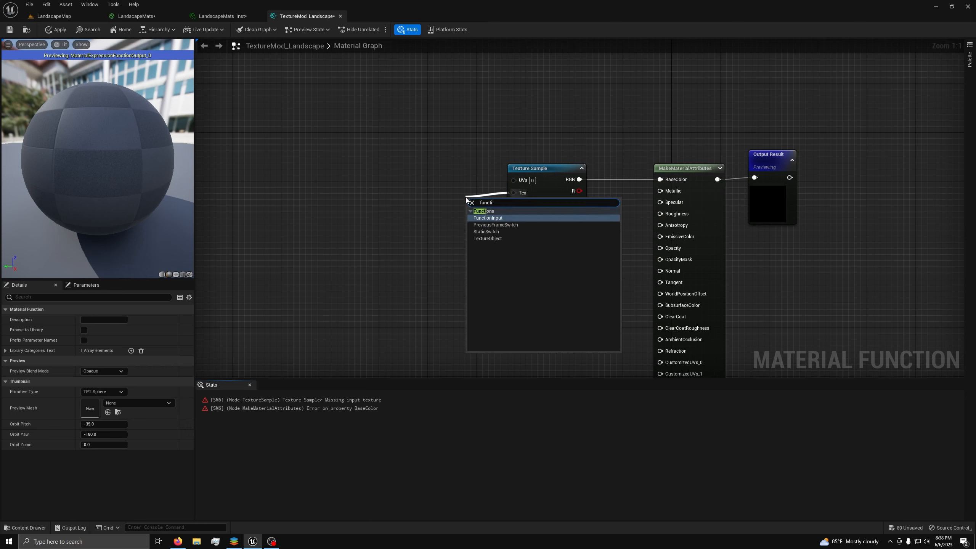
pyautogui.press('Return')
pyautogui.moveTo(467, 199); pyautogui.dragTo(416, 178)
pyautogui.click(95, 318)
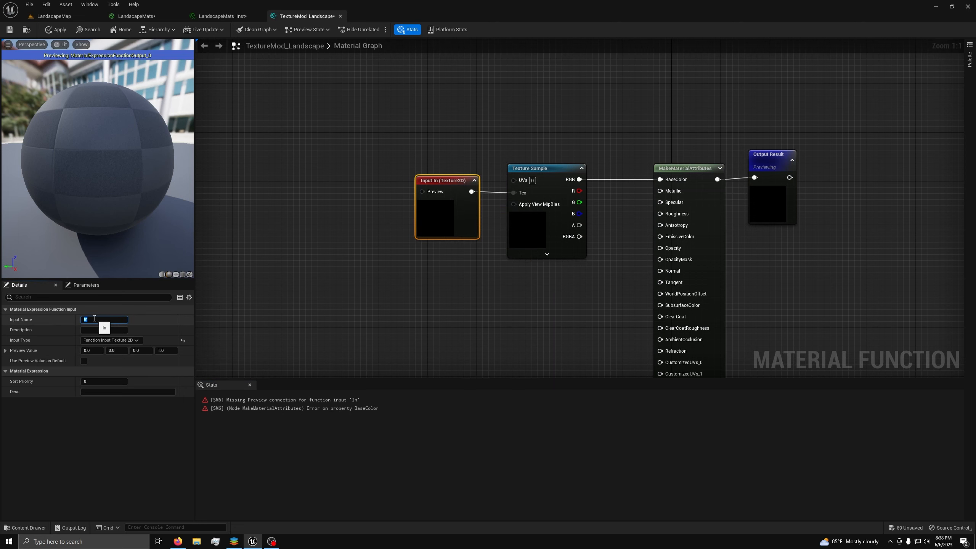
pyautogui.press('Return')
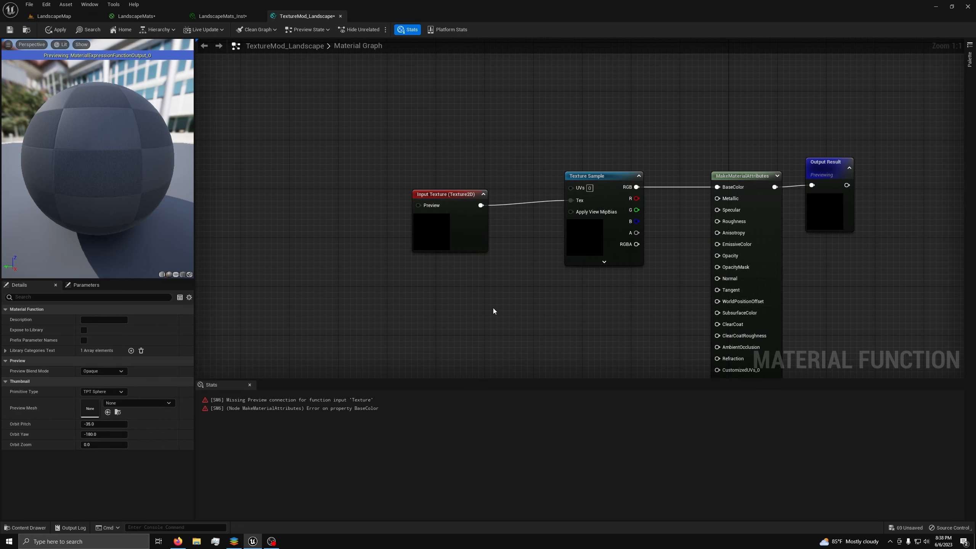
# - Add a TextureCoordinate node above the Texture input and connect its output to a new Multiply node
pyautogui.rightClick(398, 176)
pyautogui.write('texture c')
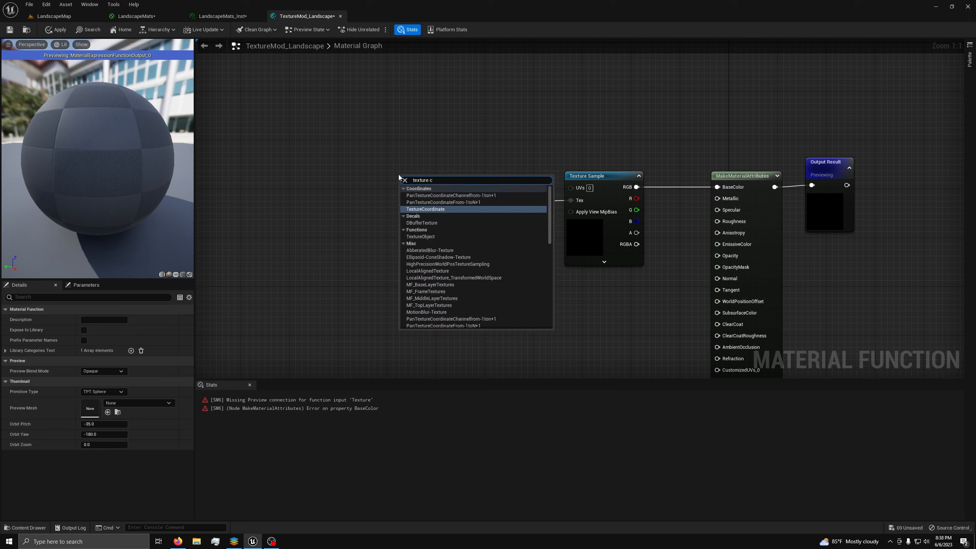
pyautogui.press('Return')
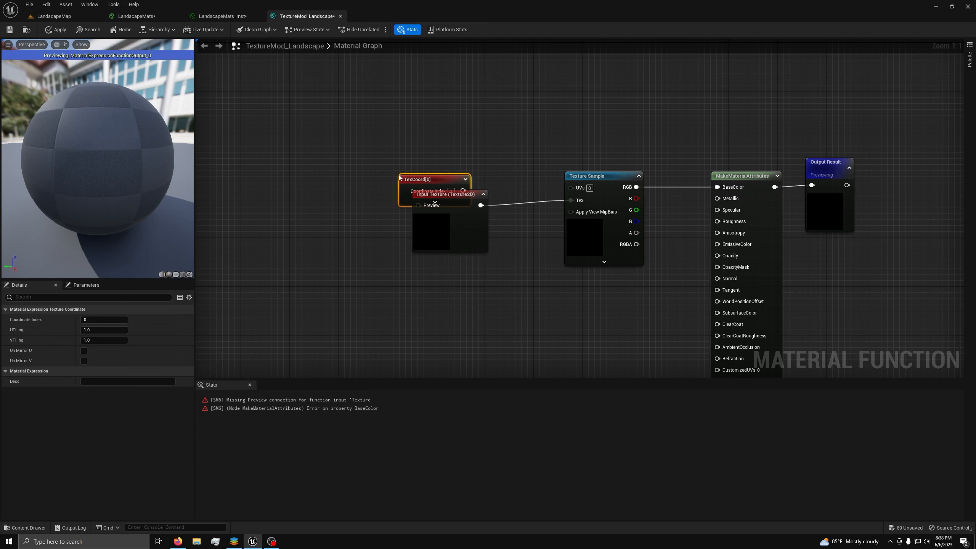
pyautogui.moveTo(414, 176); pyautogui.dragTo(501, 174)
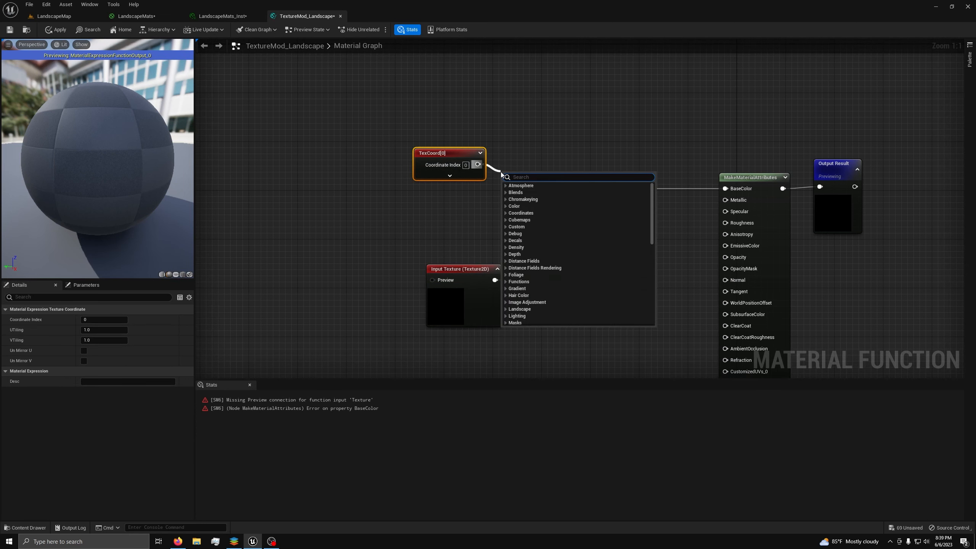
pyautogui.write('*')
pyautogui.press('Return')
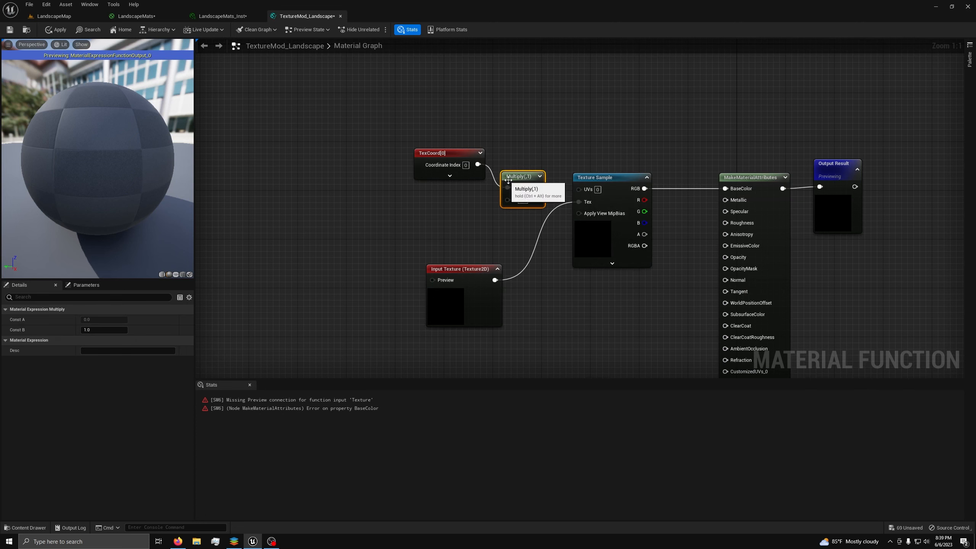
# - Feed the Multiply node's B input from a new scalar FunctionInput named Texture Tiling
pyautogui.moveTo(507, 199); pyautogui.dragTo(465, 197)
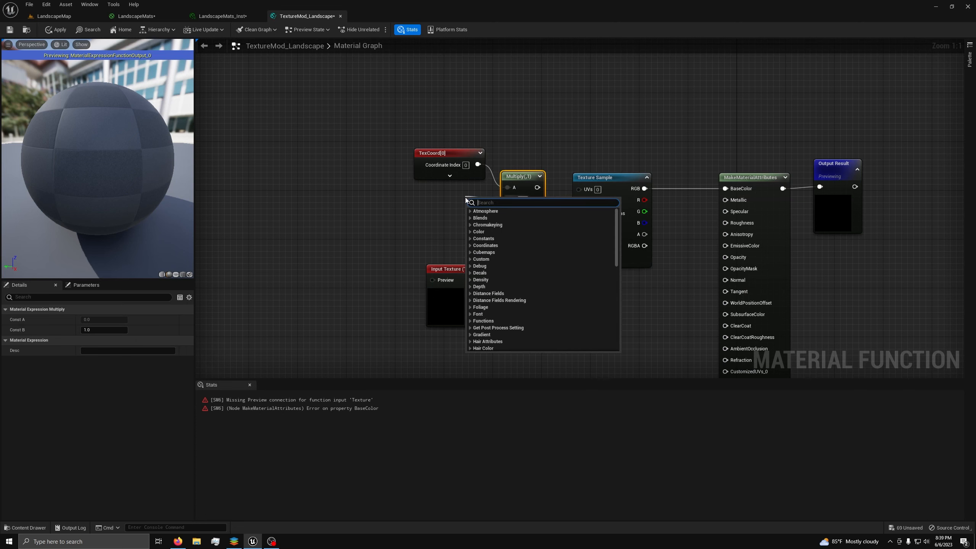
pyautogui.write('input')
pyautogui.press('Return')
pyautogui.click(86, 320)
pyautogui.write('T')
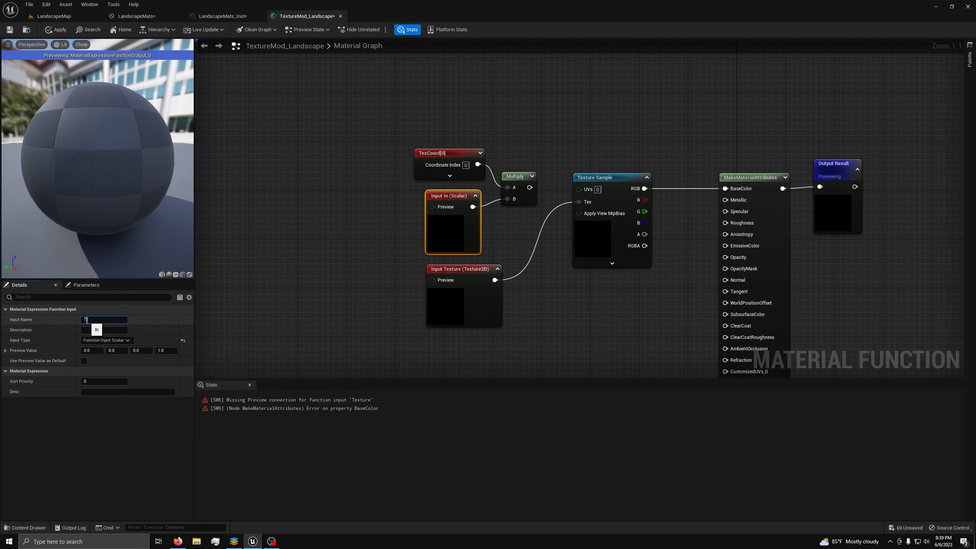
pyautogui.write('exture tiling')
pyautogui.press('Return')
# - Connect the Multiply output to the Texture Sample's UVs and save the TextureMod_Landscape function
pyautogui.moveTo(538, 115); pyautogui.dragTo(500, 118, button='right')
pyautogui.moveTo(491, 189); pyautogui.dragTo(542, 190)
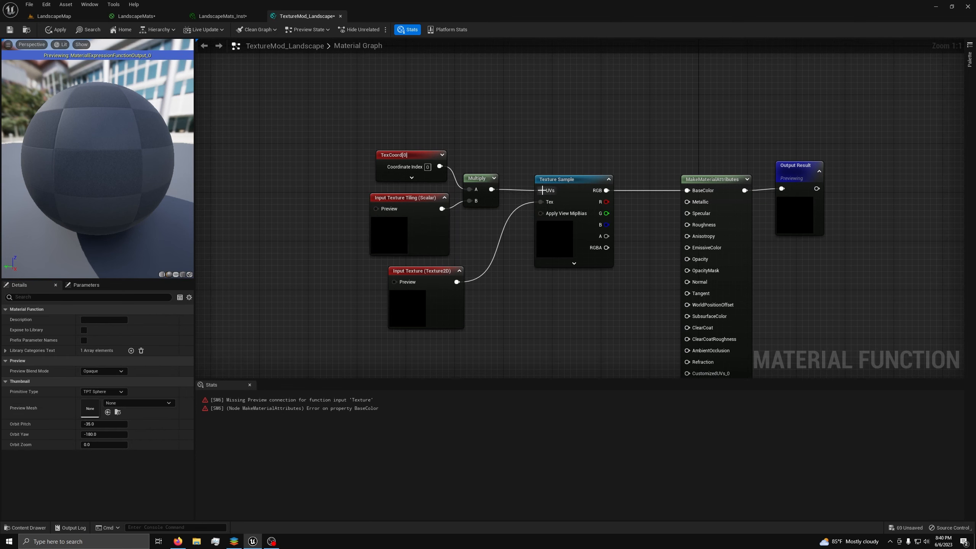
pyautogui.click(10, 31)
# - Return to the LandscapeMats graph and place TextureMod_Landscape function nodes one below another in the space before the Layer Blend nodes
pyautogui.click(137, 16)
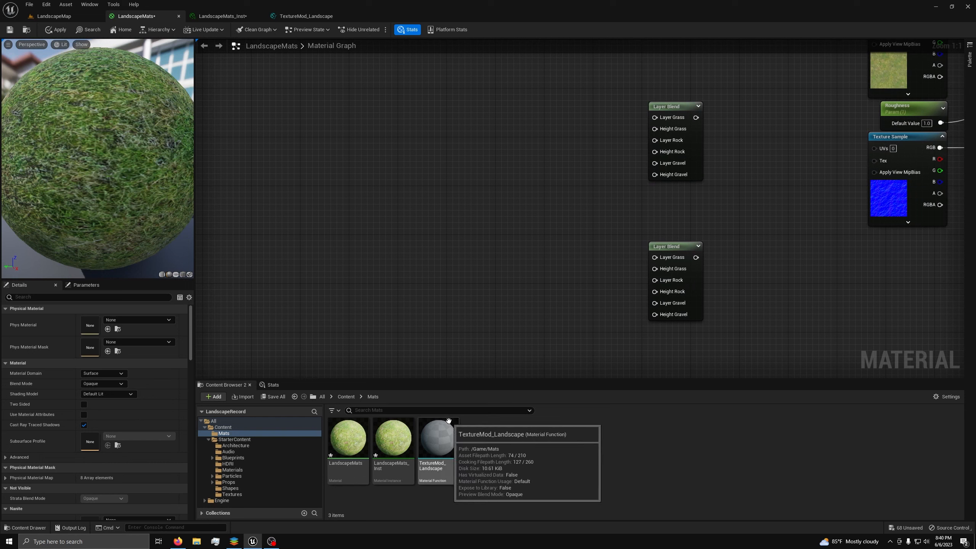
pyautogui.moveTo(445, 433); pyautogui.dragTo(467, 116)
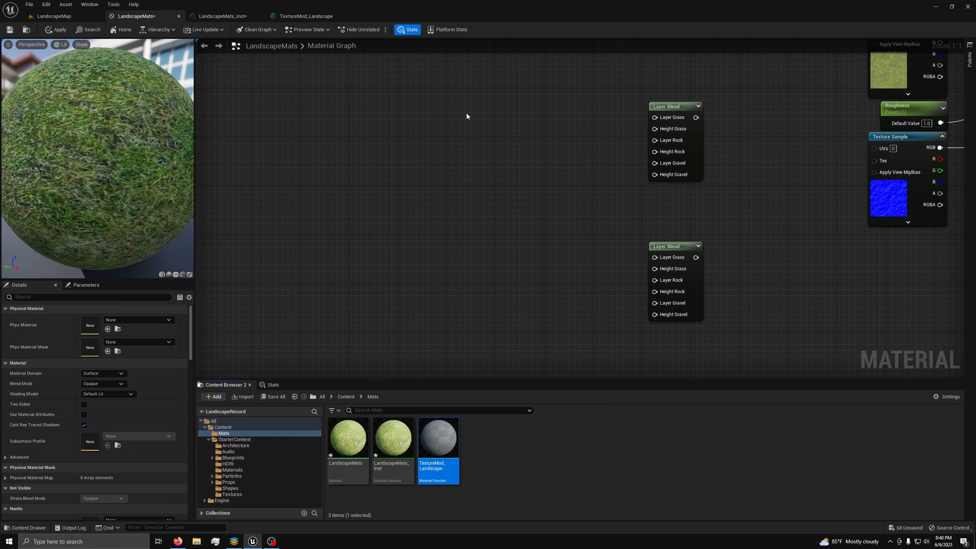
pyautogui.moveTo(446, 446); pyautogui.dragTo(467, 215)
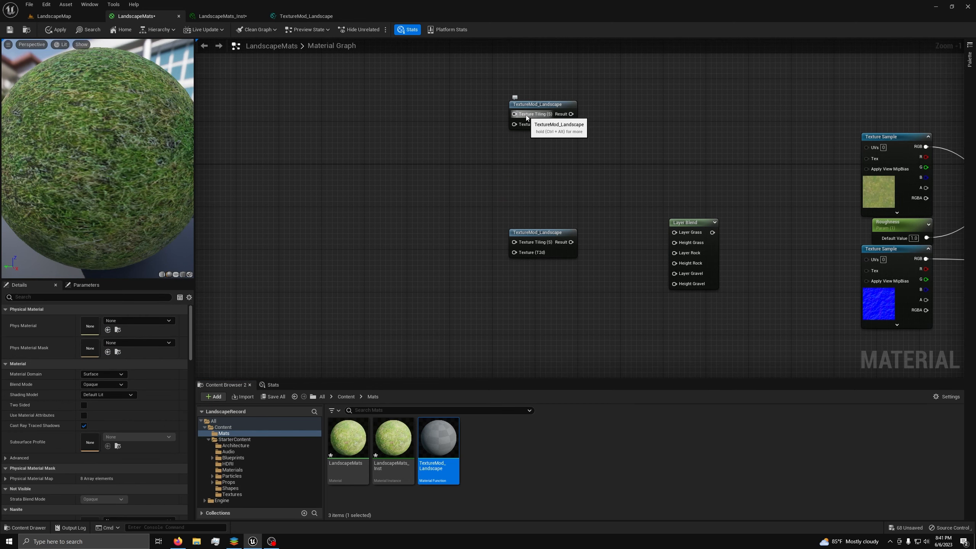
# - Promote the first TextureMod_Landscape node's inputs to parameters named Texture Tiling Grass and Texture Grass, placed in front of the node
pyautogui.rightClick(526, 117)
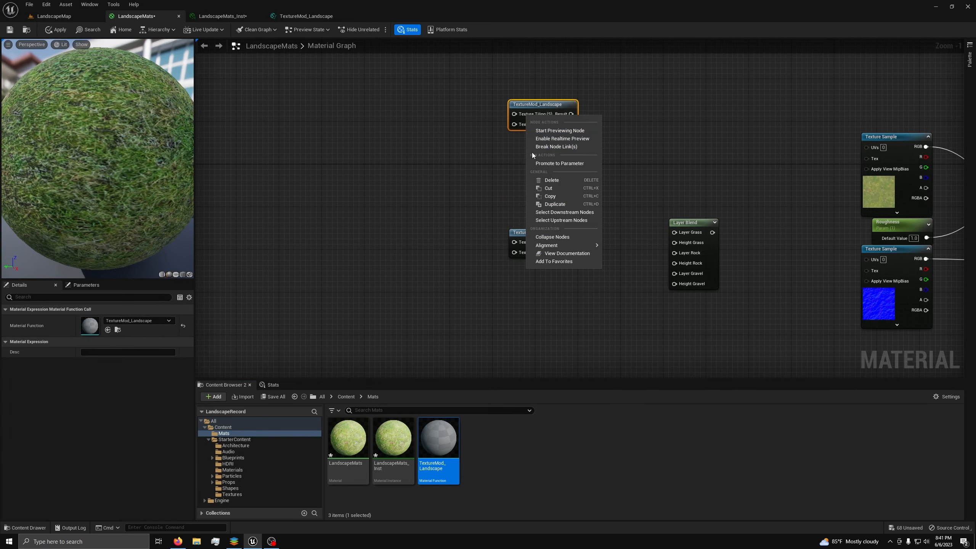
pyautogui.click(530, 163)
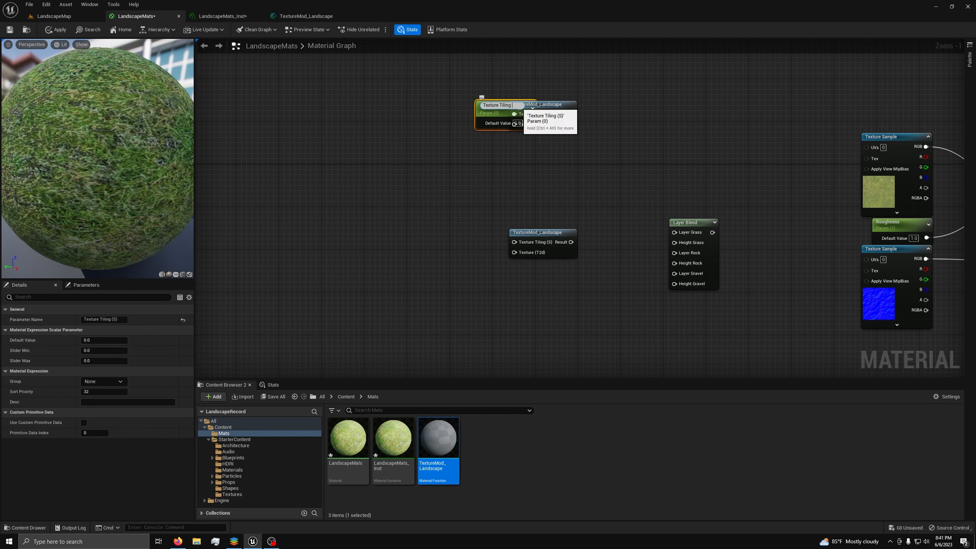
pyautogui.write('Grass')
pyautogui.press('Return')
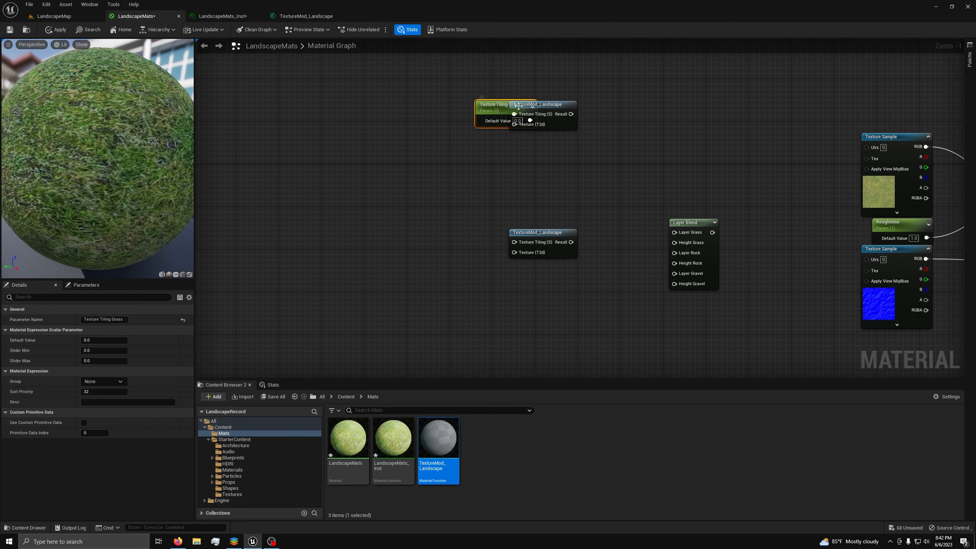
pyautogui.moveTo(479, 101); pyautogui.dragTo(405, 101)
pyautogui.moveTo(514, 124); pyautogui.dragTo(444, 127)
pyautogui.click(538, 139)
pyautogui.write('Grass')
pyautogui.press('Return')
pyautogui.click(589, 369)
# - Promote the second TextureMod_Landscape node's inputs to parameters named Texture Tiling Rock and Texture Rock, placed in front of the node
pyautogui.moveTo(589, 372); pyautogui.dragTo(577, 352, button='right')
pyautogui.rightClick(502, 223)
pyautogui.click(523, 239)
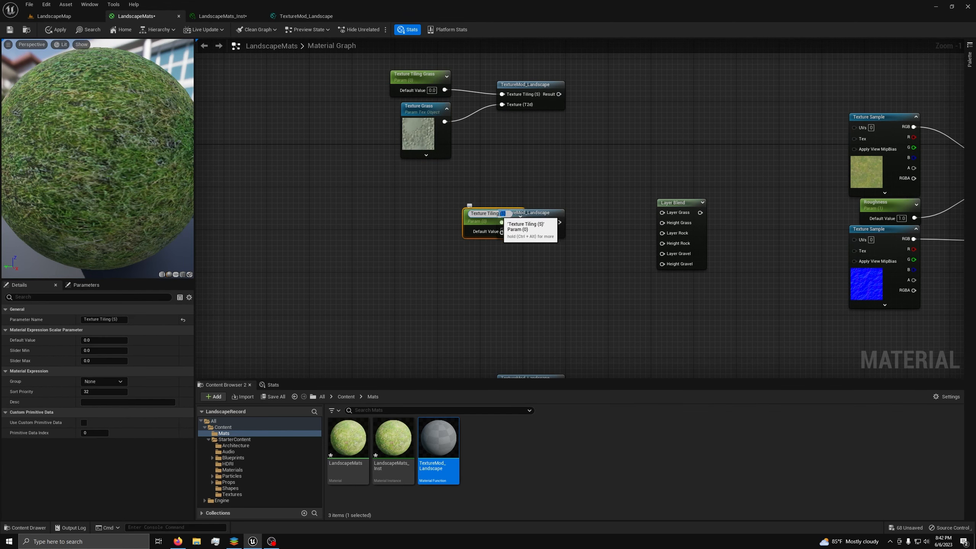
pyautogui.write('Rock')
pyautogui.moveTo(483, 215); pyautogui.dragTo(410, 210)
pyautogui.rightClick(502, 233)
pyautogui.click(523, 249)
pyautogui.moveTo(492, 217); pyautogui.dragTo(429, 243)
pyautogui.write('Rock')
# - Promote the third TextureMod_Landscape node's inputs to parameters named Texture Tiling Gravel and Texture Gravel, placed in front of the node
pyautogui.moveTo(514, 338); pyautogui.dragTo(512, 204, button='right')
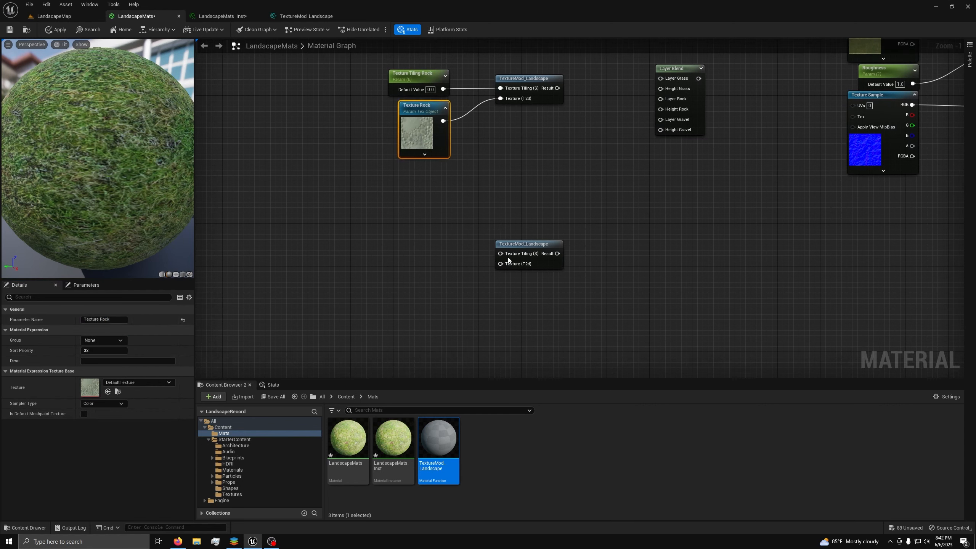
pyautogui.rightClick(500, 254)
pyautogui.click(520, 270)
pyautogui.write('Gravel')
pyautogui.moveTo(491, 246); pyautogui.dragTo(420, 272)
pyautogui.rightClick(501, 263)
pyautogui.click(520, 280)
pyautogui.write('Texture Gravel')
# - Set the default value of the Texture Tiling parameters for Grass, Rock and Gravel to 1
pyautogui.moveTo(499, 173); pyautogui.dragTo(545, 335, button='right')
pyautogui.click(476, 118)
pyautogui.write('1')
pyautogui.click(476, 252)
pyautogui.write('1')
pyautogui.moveTo(521, 294); pyautogui.dragTo(496, 139, button='right')
pyautogui.click(457, 262)
pyautogui.write('1')
pyautogui.press('Return')
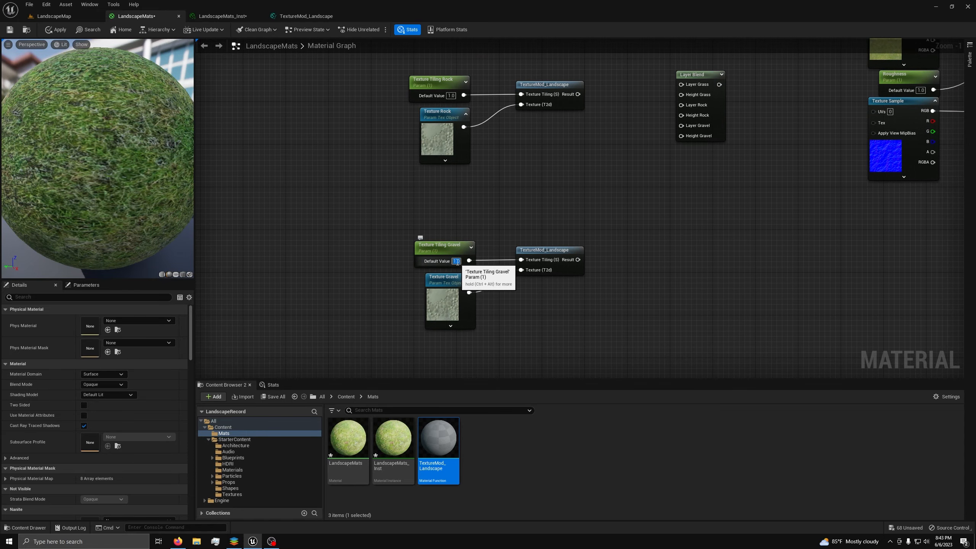
# - Find the StarterContent grass textures and assign T_Ground_Grass_D to the Texture Grass parameter
pyautogui.click(232, 494)
pyautogui.click(381, 411)
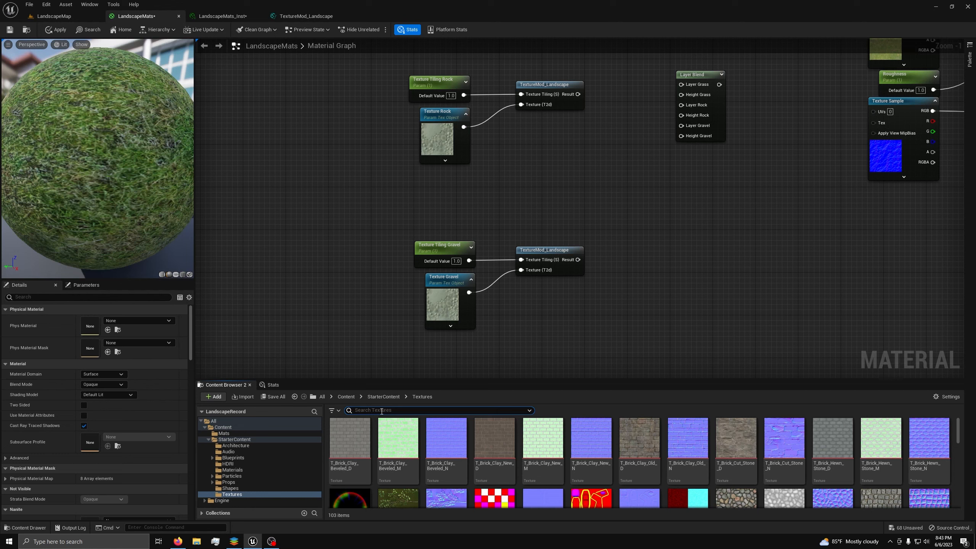
pyautogui.write('grass')
pyautogui.click(351, 440)
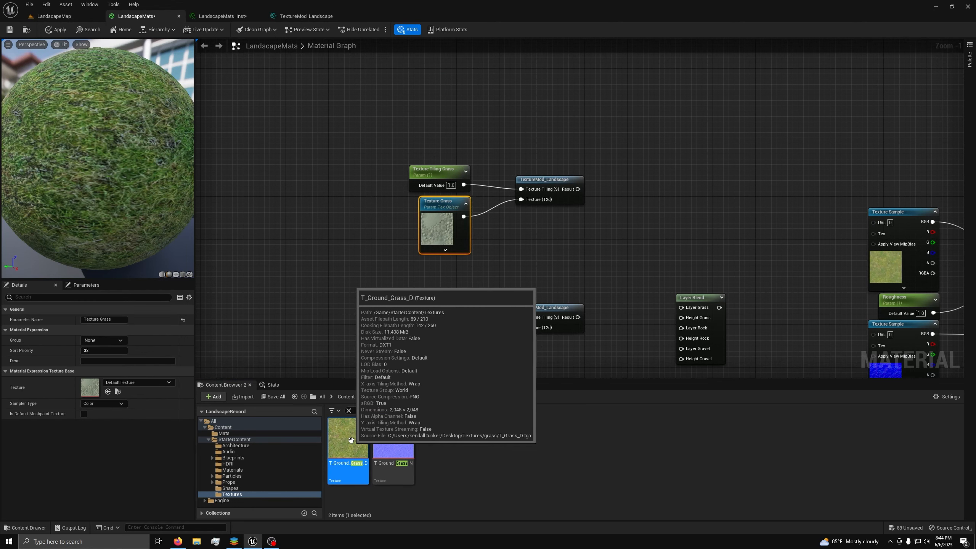
pyautogui.moveTo(350, 440); pyautogui.dragTo(90, 387)
# - Assign T_Rock_Basalt_D to the Texture Rock parameter and T_Ground_Gravel_D to the Texture Gravel parameter
pyautogui.moveTo(467, 359); pyautogui.dragTo(473, 247, button='right')
pyautogui.click(460, 242)
pyautogui.click(369, 411)
pyautogui.write('bas')
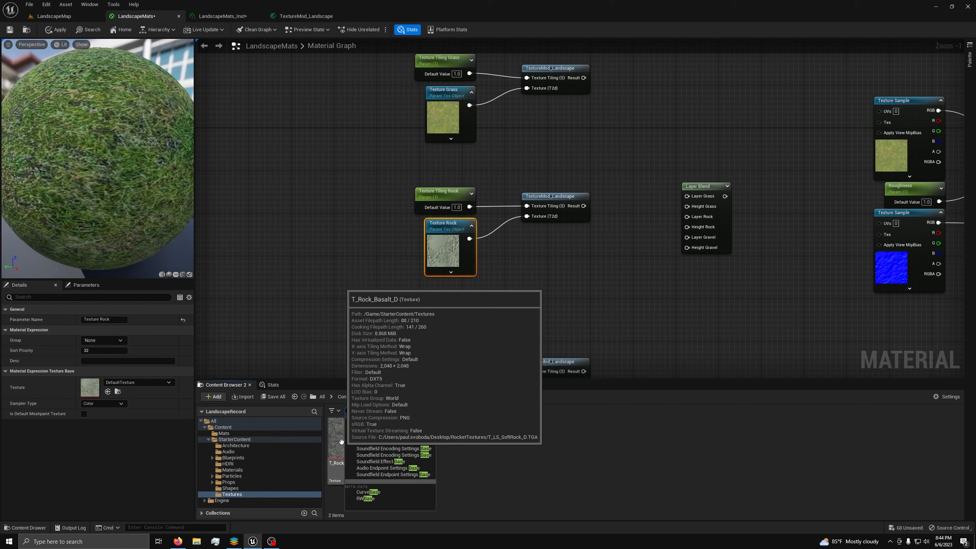
pyautogui.moveTo(341, 441); pyautogui.dragTo(93, 390)
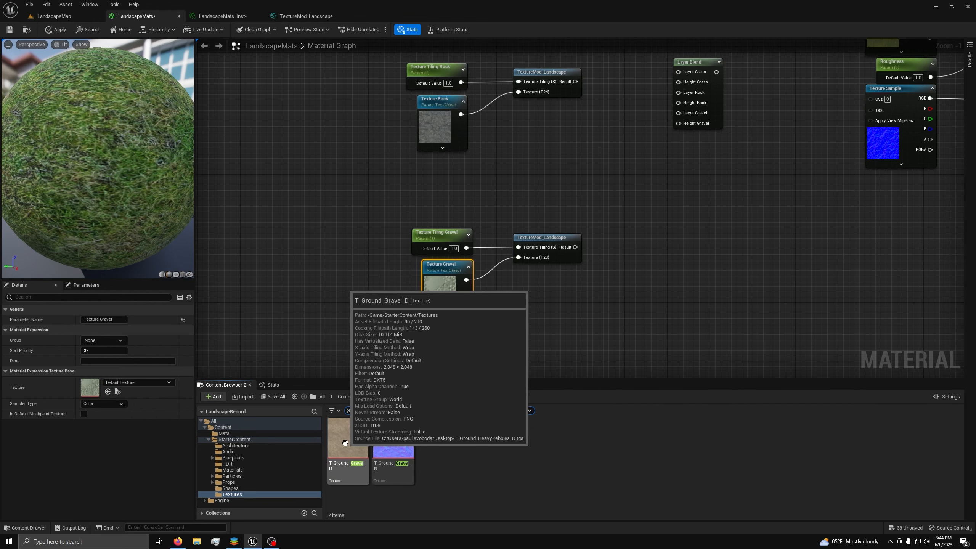
pyautogui.moveTo(345, 443); pyautogui.dragTo(92, 391)
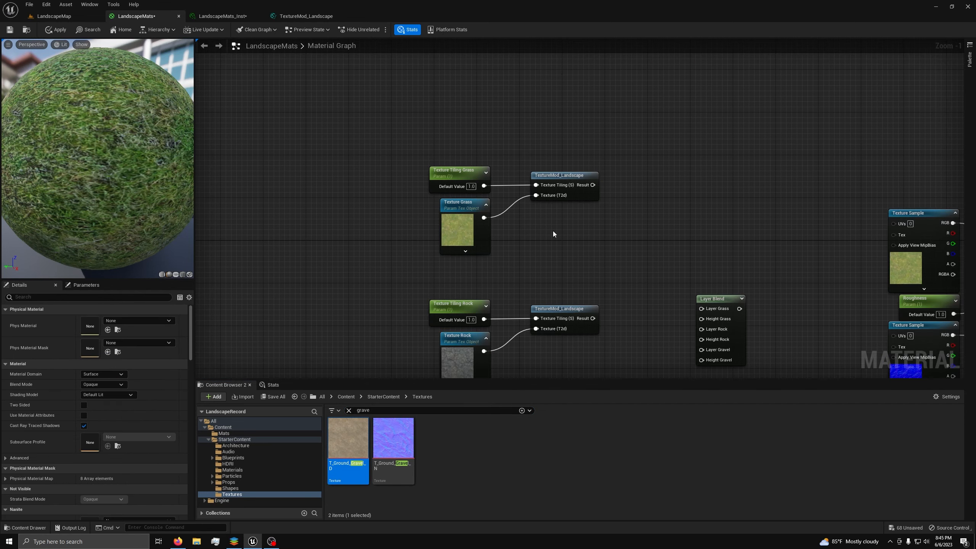
# - Add a Texture Sample node below the TextureMod_Landscape node of each of the Grass, Rock and Gravel layers
pyautogui.click(554, 231)
pyautogui.moveTo(561, 347); pyautogui.dragTo(520, 204, button='right')
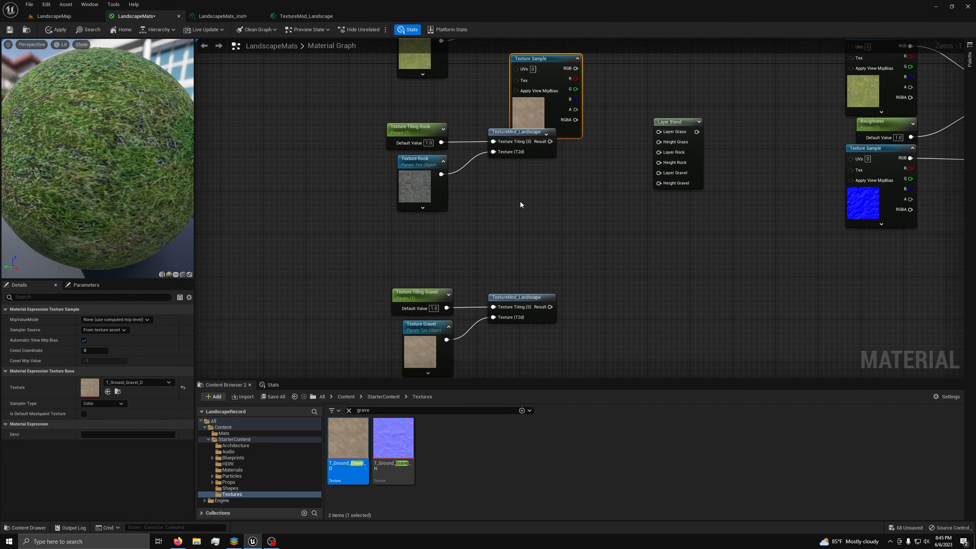
pyautogui.hotkey('ctrl', 'd')
pyautogui.moveTo(515, 346); pyautogui.dragTo(489, 224, button='right')
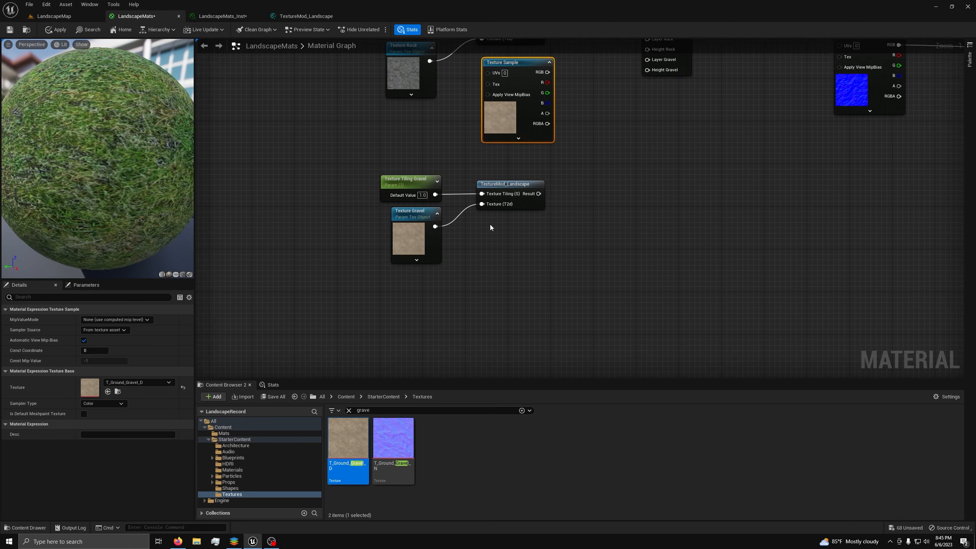
pyautogui.hotkey('ctrl', 'd')
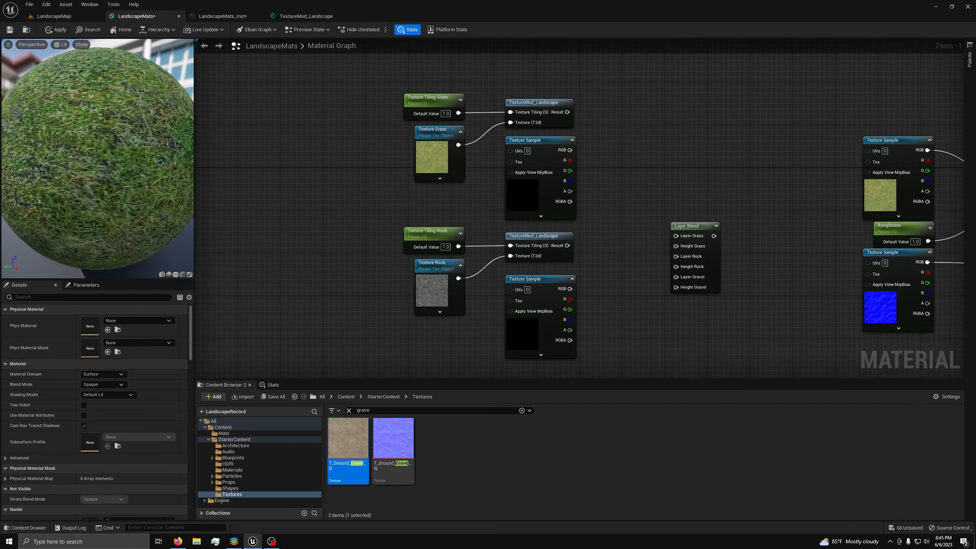
# - Connect the Texture Grass, Texture Rock and Texture Gravel parameters to the Tex inputs of their Texture Sample nodes
pyautogui.moveTo(458, 144); pyautogui.dragTo(510, 162)
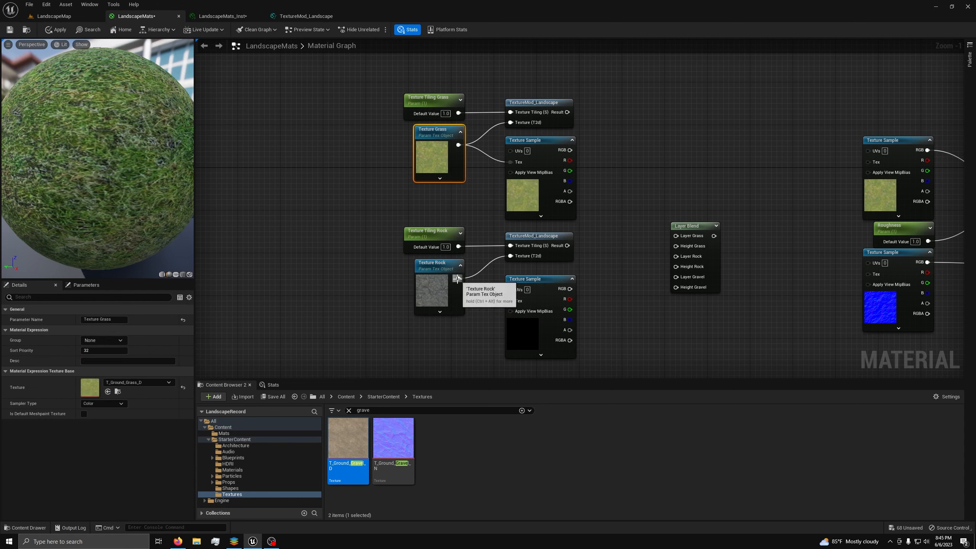
pyautogui.moveTo(458, 278); pyautogui.dragTo(511, 301)
pyautogui.moveTo(509, 299); pyautogui.dragTo(446, 279, button='right')
pyautogui.moveTo(435, 275); pyautogui.dragTo(483, 292)
# - Connect the three TextureMod_Landscape results to the Layer Grass, Layer Rock and Layer Gravel inputs of the Layer Blend
pyautogui.moveTo(542, 136); pyautogui.dragTo(668, 303)
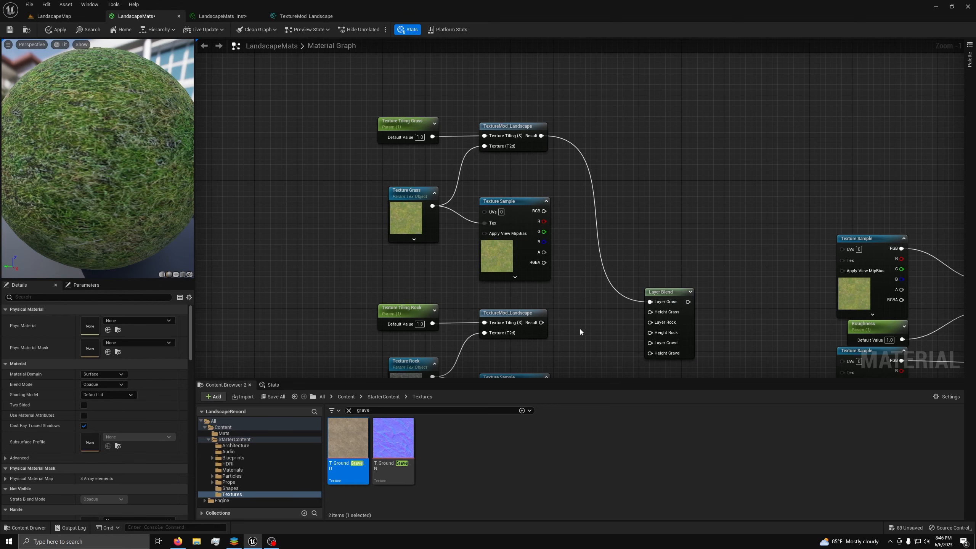
pyautogui.moveTo(530, 352); pyautogui.dragTo(517, 315, button='right')
pyautogui.moveTo(524, 285); pyautogui.dragTo(650, 284)
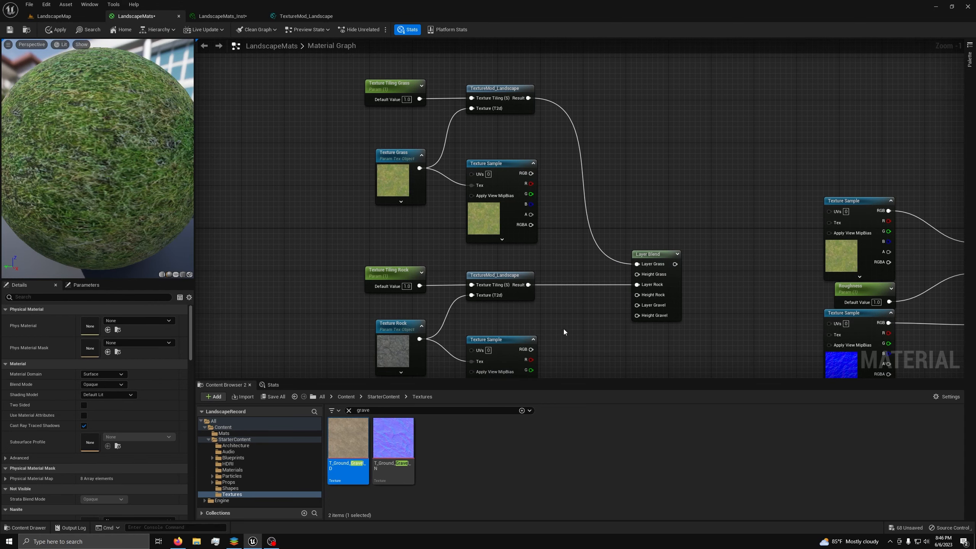
pyautogui.moveTo(564, 329); pyautogui.dragTo(515, 261, button='right')
pyautogui.moveTo(490, 323); pyautogui.dragTo(600, 178)
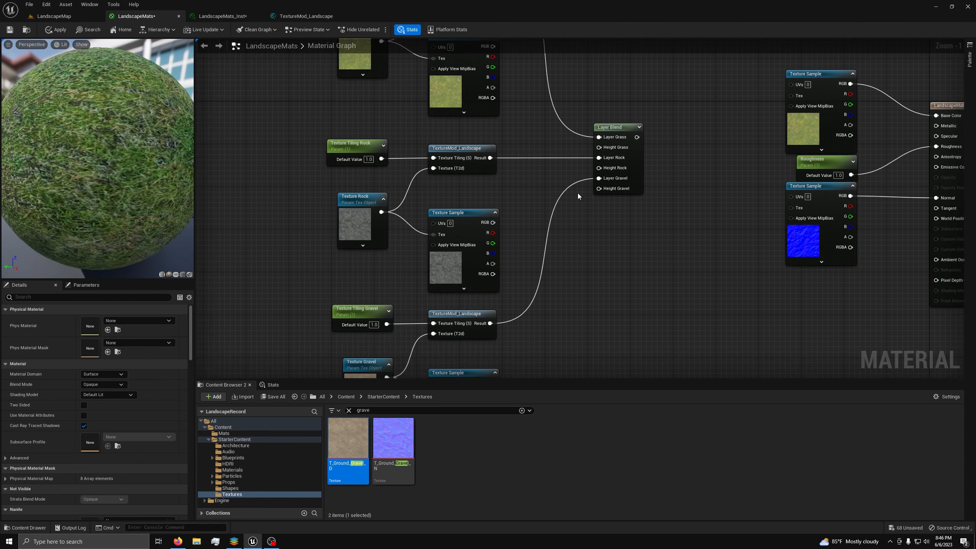
# - Connect the R output of each Texture Sample to the matching Height Grass, Height Rock and Height Gravel input of the Layer Blend
pyautogui.moveTo(544, 127); pyautogui.dragTo(651, 217)
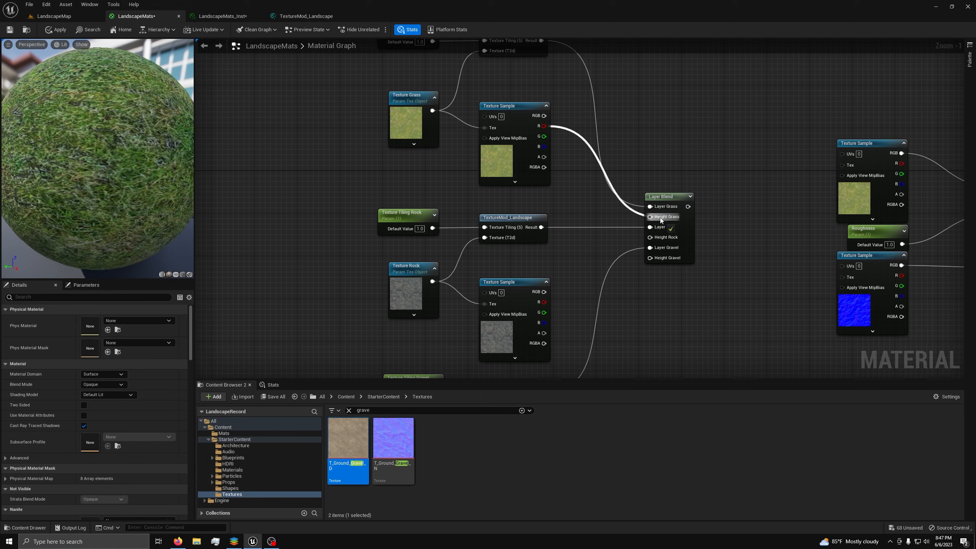
pyautogui.moveTo(591, 293); pyautogui.dragTo(568, 222, button='right')
pyautogui.moveTo(520, 233); pyautogui.dragTo(626, 166)
pyautogui.moveTo(565, 375); pyautogui.dragTo(553, 277, button='right')
pyautogui.moveTo(506, 295); pyautogui.dragTo(614, 90)
pyautogui.moveTo(599, 164); pyautogui.dragTo(628, 272, button='right')
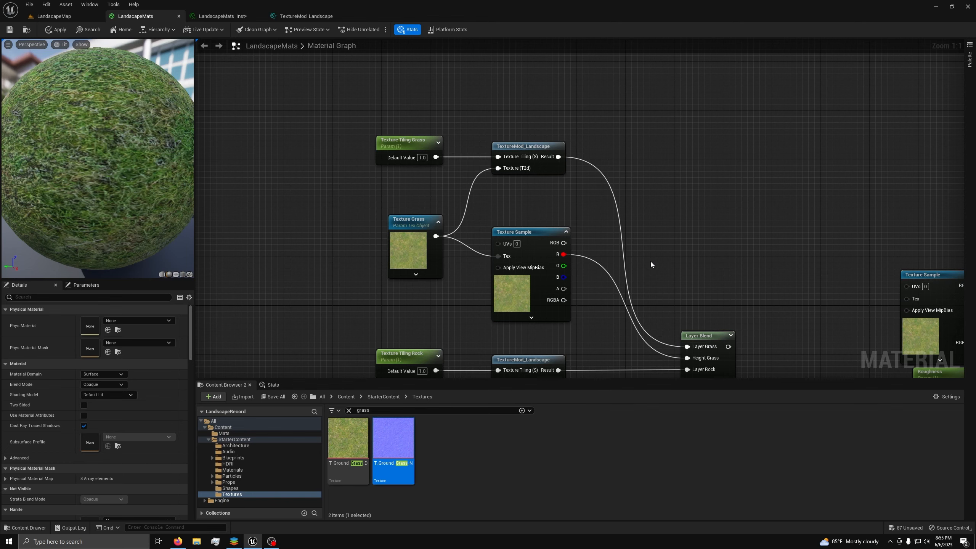
# - Copy the complete Grass, Rock and Gravel network with its Layer Blend and paste it below the original
pyautogui.moveTo(346, 116); pyautogui.dragTo(738, 370)
pyautogui.hotkey('ctrl', 'c')
pyautogui.scroll(-4, 490, 179)
pyautogui.hotkey('ctrl', 'v')
pyautogui.scroll(4, 490, 179)
pyautogui.moveTo(460, 169); pyautogui.dragTo(460, 148)
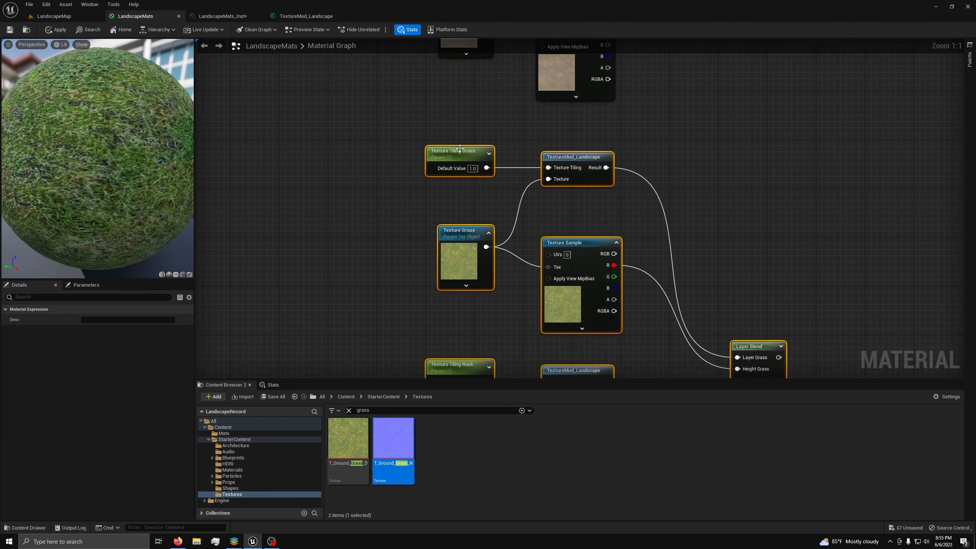
# - Rename the copied parameters with Normal instead of Texture, such as Normal Rock and Normal Gravel, and assign normal maps such as T_Ground_Gravel_N
pyautogui.click(460, 148)
pyautogui.click(103, 403)
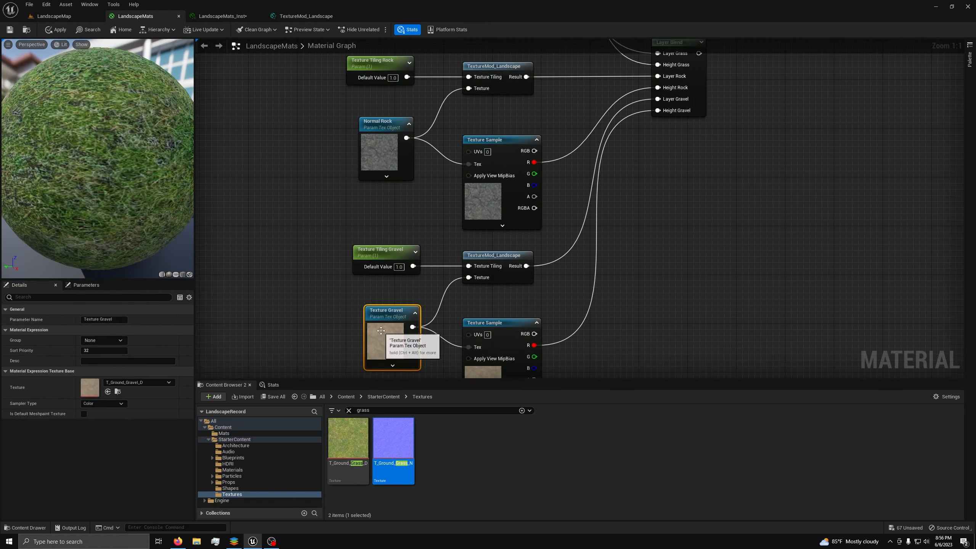
pyautogui.click(97, 320)
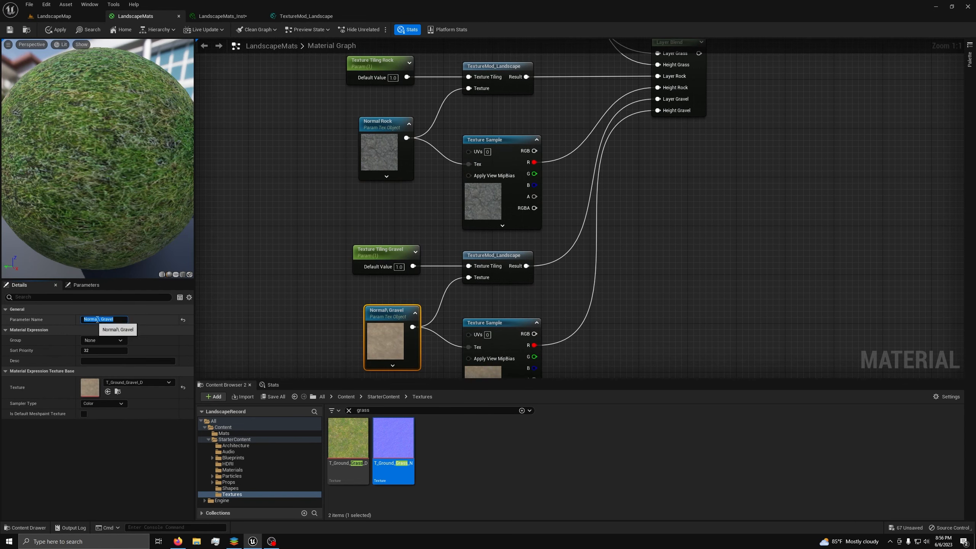
pyautogui.keyDown('ctrl'); pyautogui.click(365, 169); pyautogui.keyUp('ctrl')
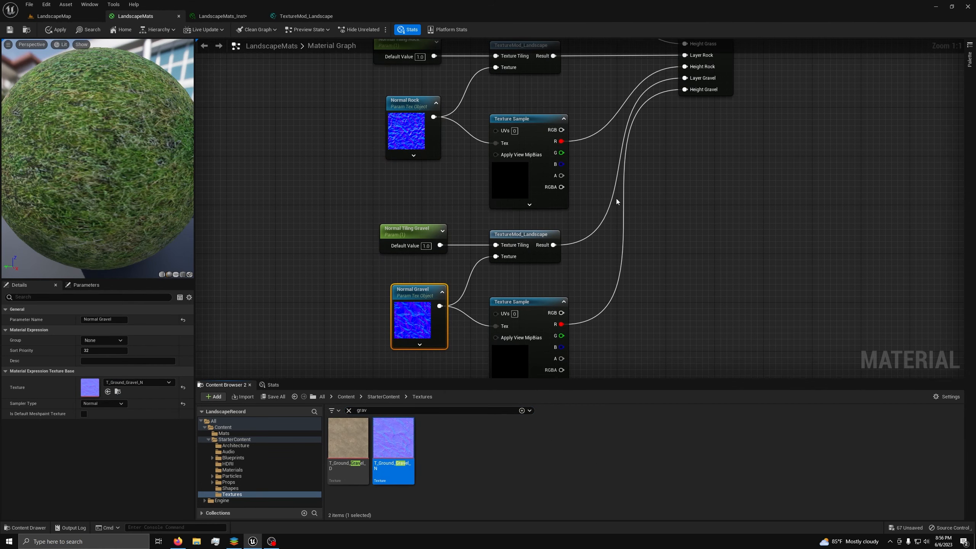
# - Delete the two old Texture Sample nodes feeding the material output and connect the texture Layer Blend to Base Color
pyautogui.moveTo(619, 50); pyautogui.dragTo(496, 231, button='right')
pyautogui.moveTo(711, 327); pyautogui.dragTo(515, 115, button='right')
pyautogui.moveTo(634, 183); pyautogui.dragTo(575, 291, button='right')
pyautogui.moveTo(558, 87); pyautogui.dragTo(561, 160, button='right')
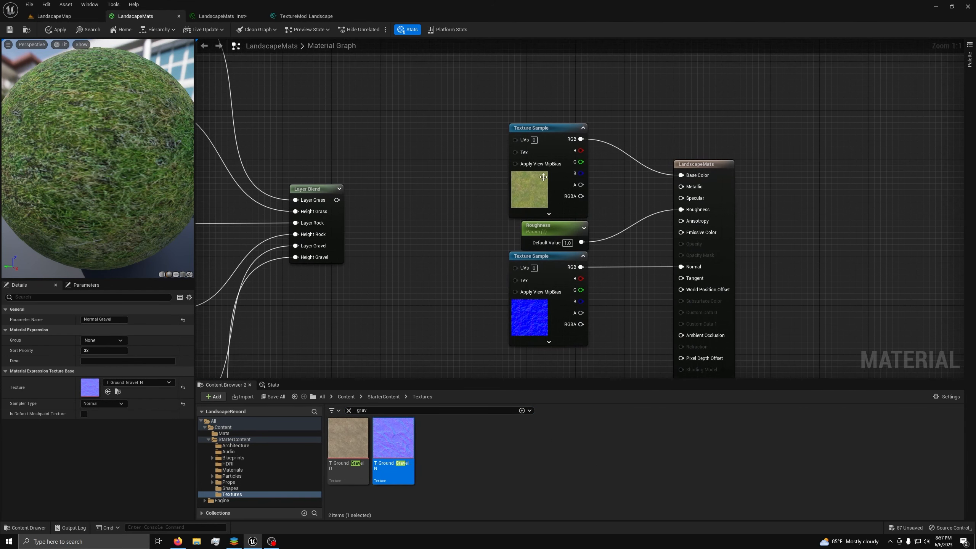
pyautogui.click(543, 176)
pyautogui.press('Delete')
pyautogui.click(558, 294)
pyautogui.press('Delete')
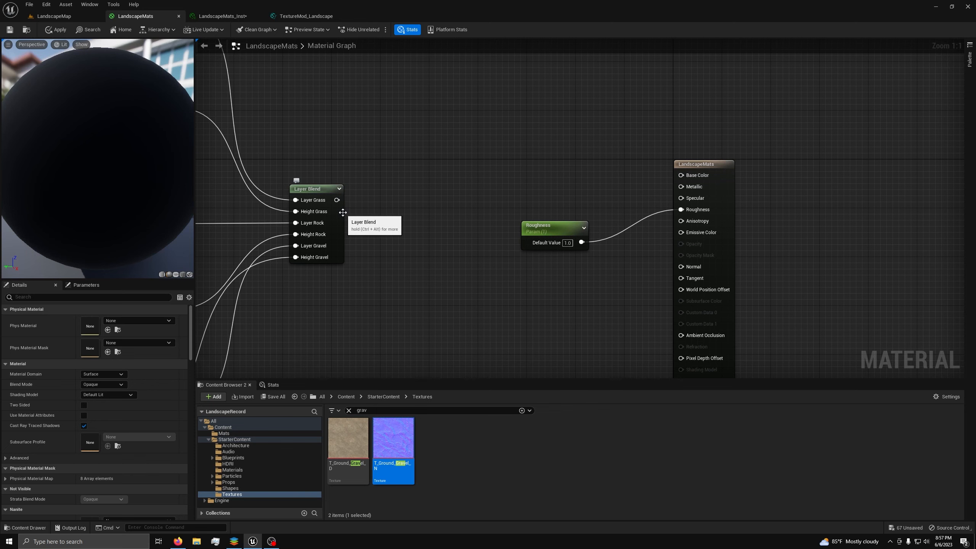
pyautogui.moveTo(336, 200); pyautogui.dragTo(682, 194)
pyautogui.moveTo(682, 194); pyautogui.dragTo(681, 175)
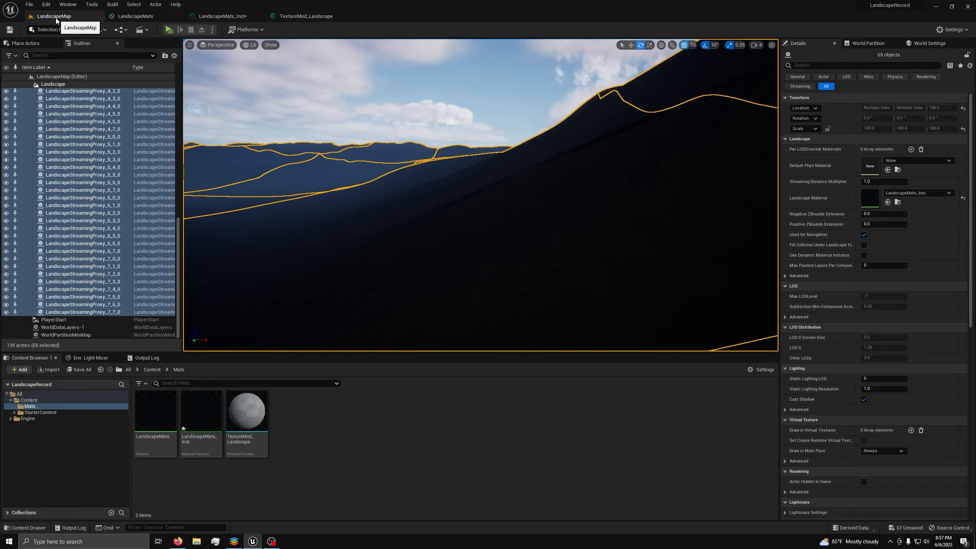
# - In LandscapeMap, switch to Landscape Mode painting and create a Non Weight-Blended layer info for the Grass layer
pyautogui.click(31, 45)
pyautogui.click(77, 45)
pyautogui.press('Escape')
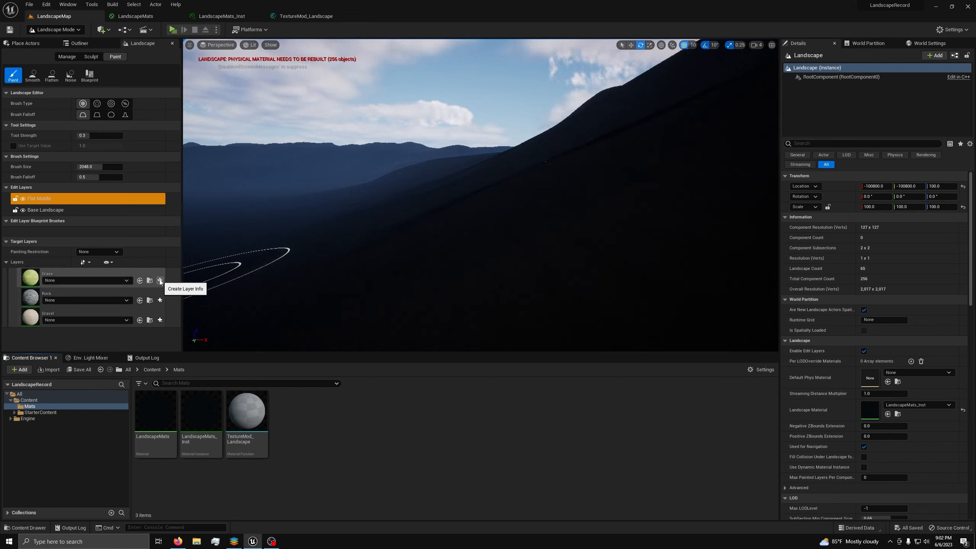
pyautogui.click(160, 281)
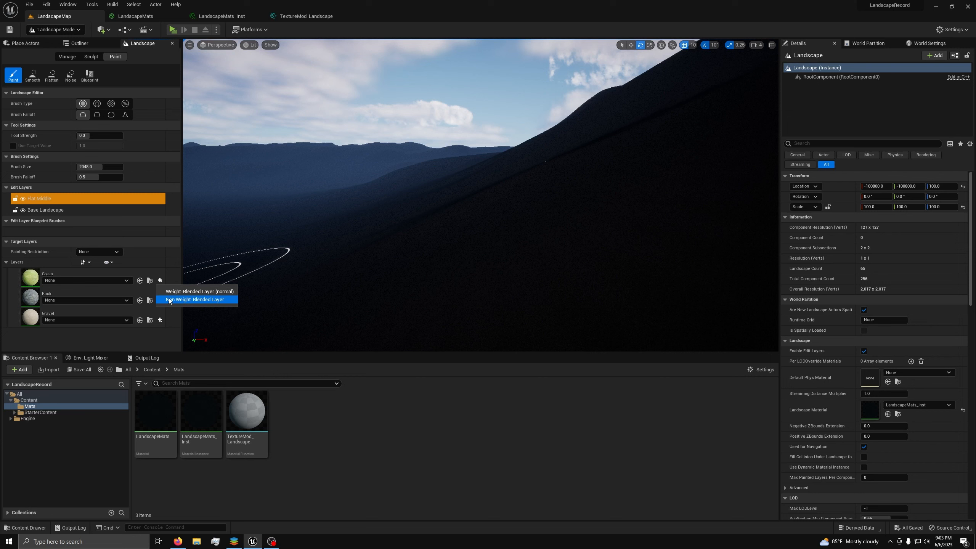
pyautogui.click(170, 299)
pyautogui.click(518, 352)
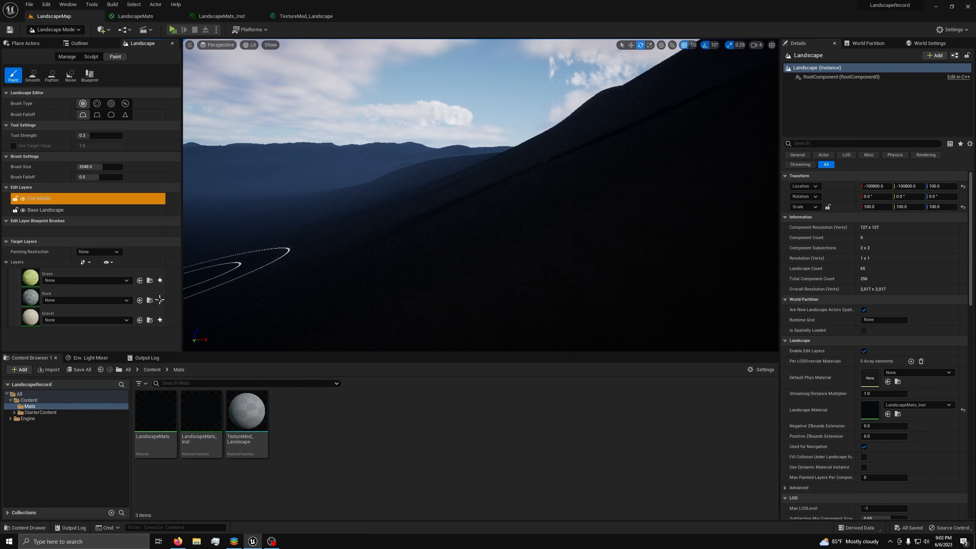
# - Create Non Weight-Blended layer infos for the Rock and Gravel layers
pyautogui.click(160, 300)
pyautogui.click(188, 325)
pyautogui.click(526, 351)
pyautogui.click(160, 323)
pyautogui.click(188, 348)
pyautogui.click(526, 351)
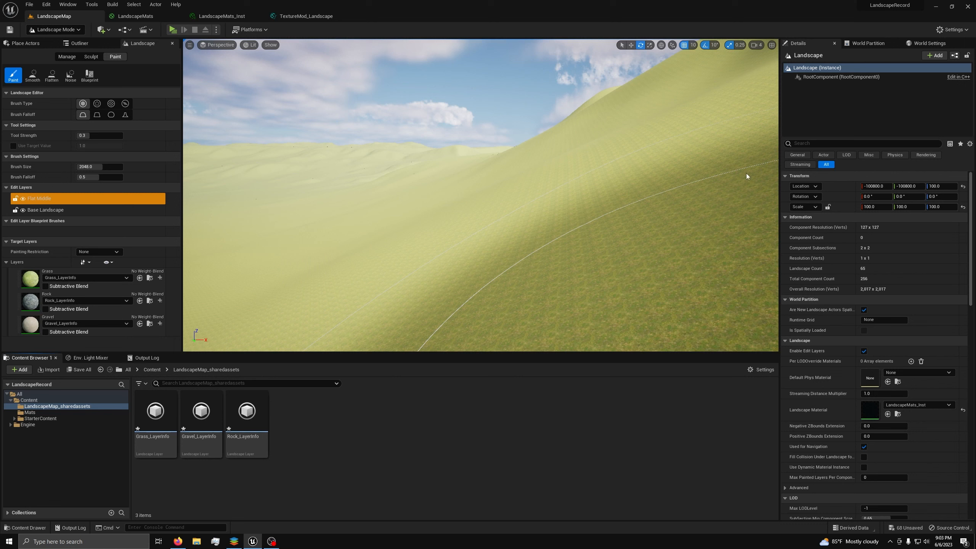
# - Paint a patch of the Rock layer onto the landscape's grassy ground
pyautogui.click(59, 292)
pyautogui.moveTo(364, 237)
pyautogui.mouseDown(button='right')
pyautogui.moveTo(351, 296)
pyautogui.moveTo(345, 279)
pyautogui.moveTo(269, 275)
pyautogui.mouseUp(button='right')
pyautogui.moveTo(362, 277)
pyautogui.mouseDown()
pyautogui.moveTo(396, 238)
pyautogui.moveTo(423, 244)
pyautogui.moveTo(409, 202)
pyautogui.moveTo(409, 264)
pyautogui.moveTo(425, 230)
pyautogui.moveTo(516, 220)
pyautogui.moveTo(503, 178)
pyautogui.mouseUp()
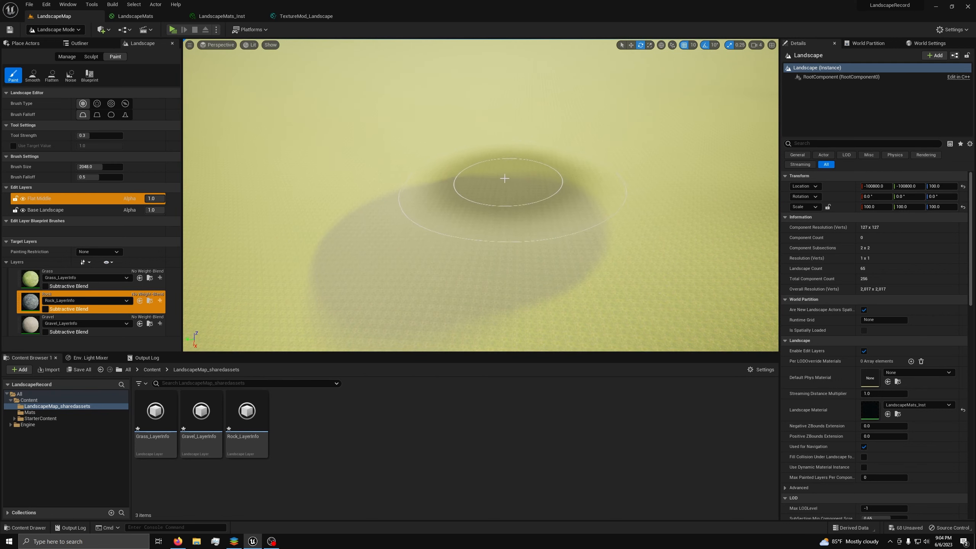
# - Try painting the Grass layer over the rock patch on the landscape
pyautogui.click(64, 274)
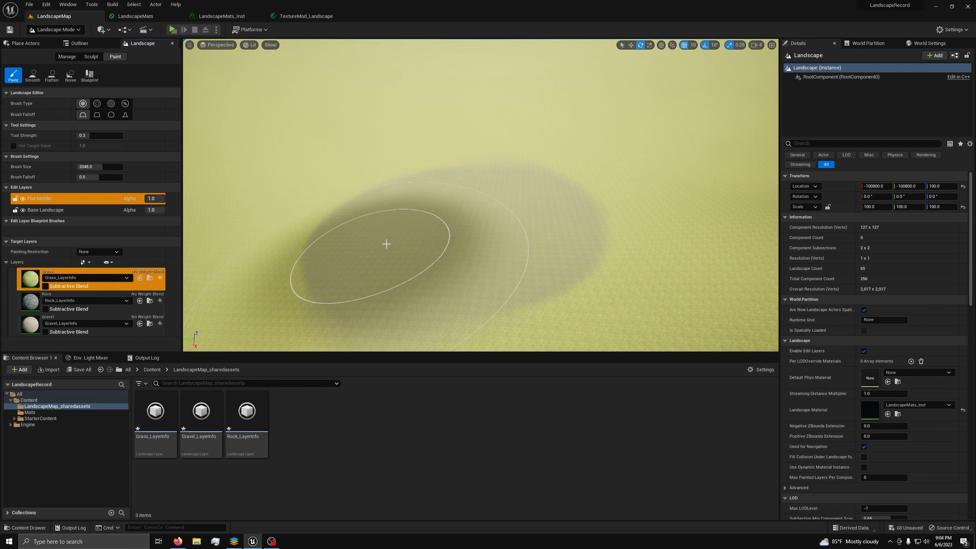
pyautogui.moveTo(388, 244)
pyautogui.mouseDown()
pyautogui.moveTo(438, 211)
pyautogui.moveTo(432, 245)
pyautogui.moveTo(464, 231)
pyautogui.moveTo(436, 235)
pyautogui.moveTo(511, 221)
pyautogui.moveTo(425, 231)
pyautogui.moveTo(514, 272)
pyautogui.moveTo(505, 163)
pyautogui.moveTo(345, 240)
pyautogui.moveTo(337, 264)
pyautogui.mouseUp()
pyautogui.hotkey('ctrl', 'z')
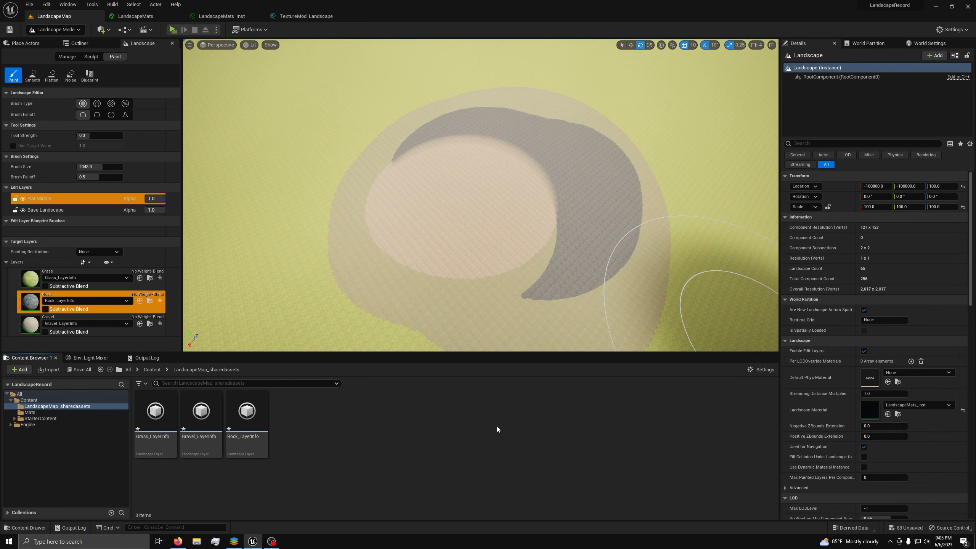
# - In the LandscapeMats graph, add two Texture Sample nodes after the Layer Blend and assign them T_Rock_Basalt_D and T_Rock_Basalt_N
pyautogui.click(144, 17)
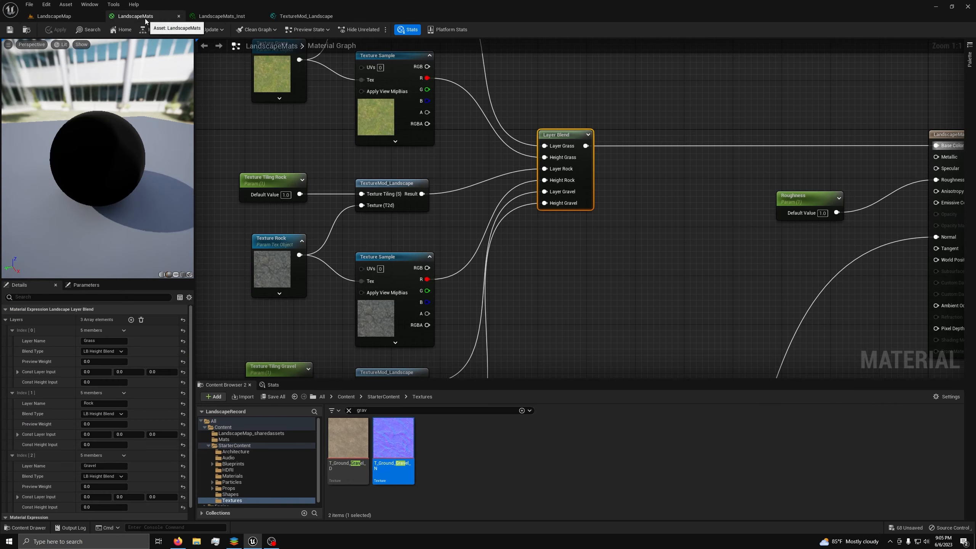
pyautogui.moveTo(519, 277); pyautogui.dragTo(532, 230, button='right')
pyautogui.click(566, 157)
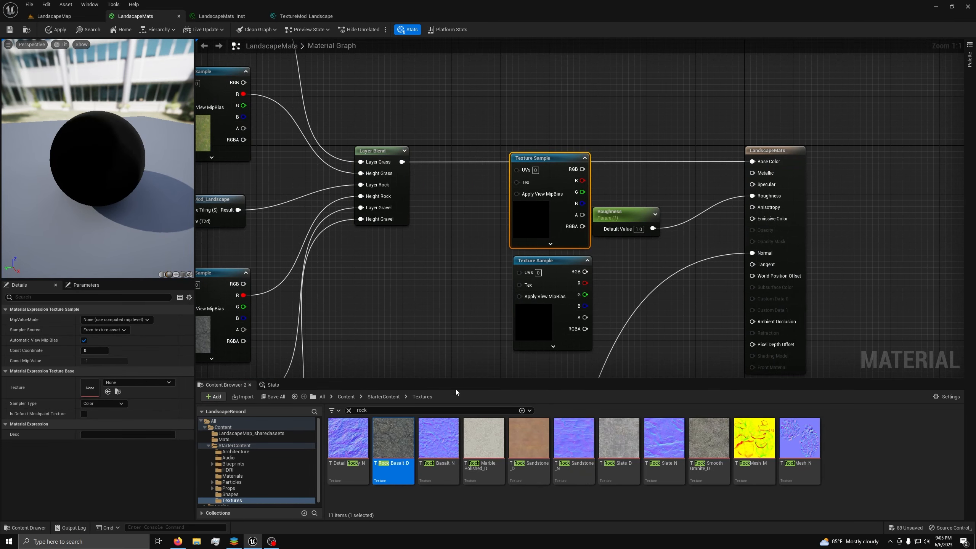
pyautogui.moveTo(393, 439); pyautogui.dragTo(93, 388)
pyautogui.click(565, 313)
pyautogui.moveTo(438, 438); pyautogui.dragTo(92, 387)
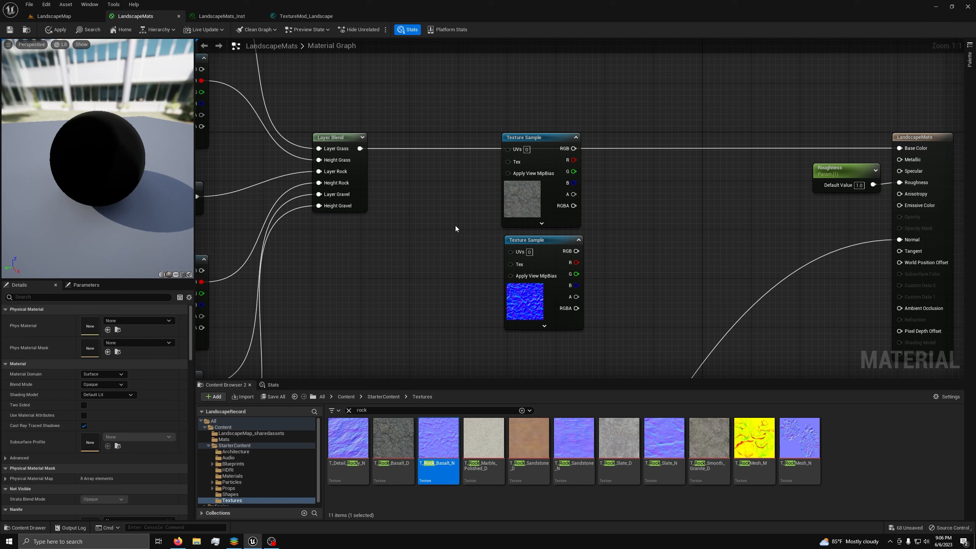
# - Add a TextureCoordinate node beside the Layer Blend and move the two rock Texture Samples further from it to make room
pyautogui.rightClick(427, 168)
pyautogui.write('t')
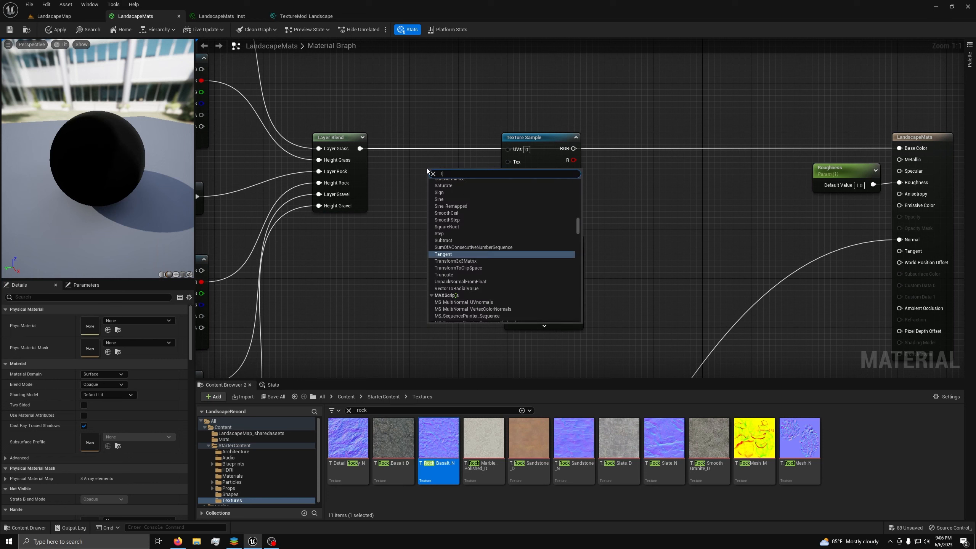
pyautogui.write('extur')
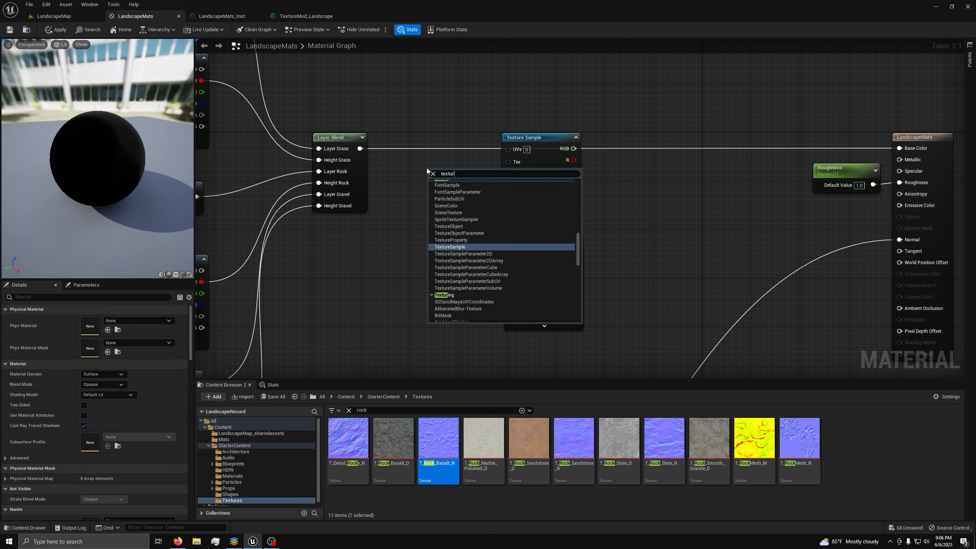
pyautogui.write('ec')
pyautogui.press('Return')
pyautogui.moveTo(467, 175); pyautogui.dragTo(426, 134)
pyautogui.moveTo(534, 91); pyautogui.dragTo(567, 336)
pyautogui.moveTo(557, 158); pyautogui.dragTo(625, 158)
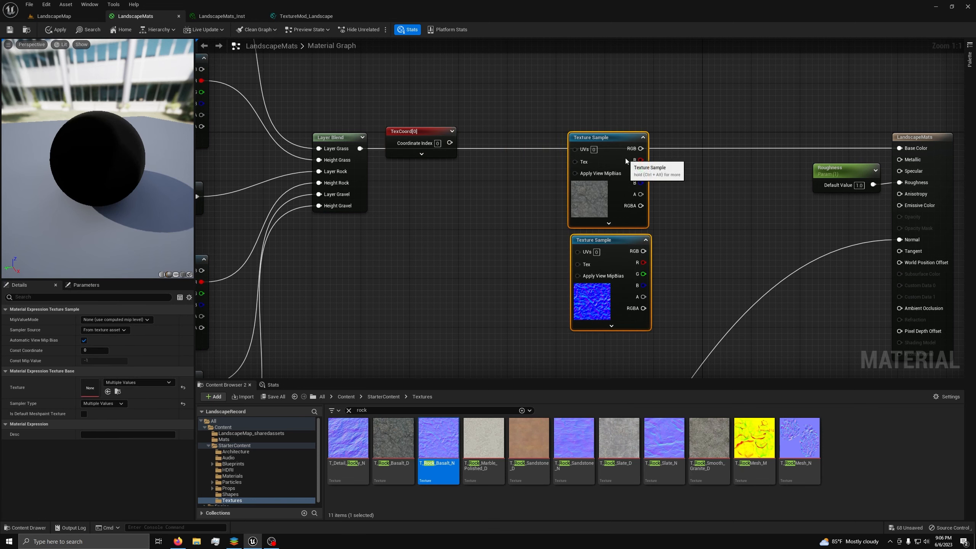
pyautogui.click(461, 193)
# - Copy the Texture Tiling Rock parameter and paste it near the new TexCoord node
pyautogui.moveTo(240, 203); pyautogui.dragTo(566, 231, button='right')
pyautogui.click(348, 219)
pyautogui.hotkey('ctrl', 'c')
pyautogui.moveTo(686, 258); pyautogui.dragTo(569, 264, button='right')
pyautogui.hotkey('ctrl', 'v')
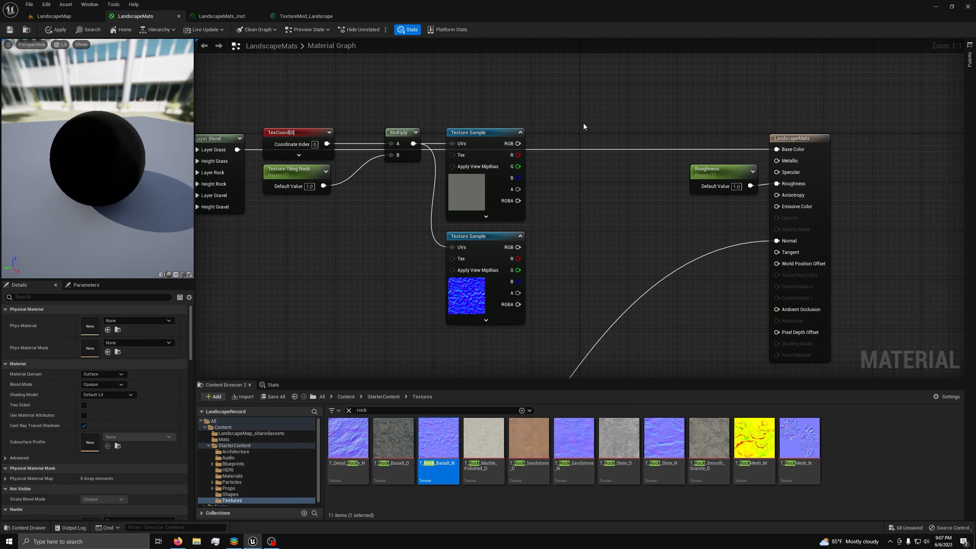
# - Add two Lerp nodes after the rock Texture Samples, one beside the color texture and one beside the normal texture
pyautogui.click(583, 123)
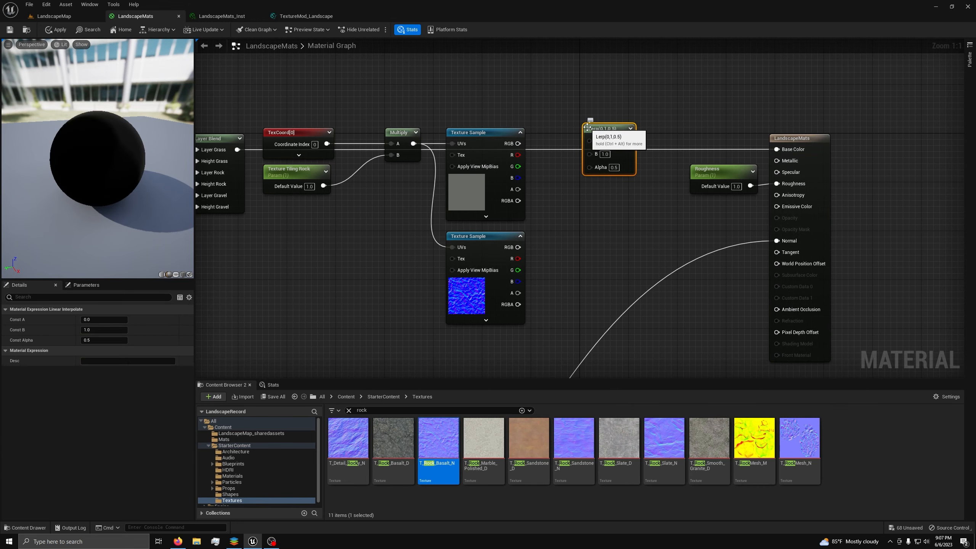
pyautogui.click(587, 284)
pyautogui.moveTo(599, 286); pyautogui.dragTo(600, 253)
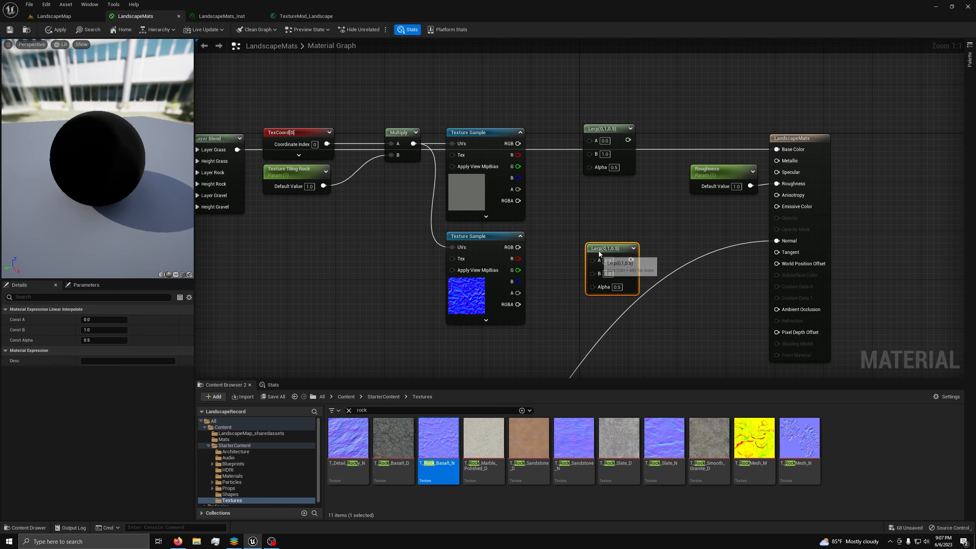
# - Add a WorldAlignedBlend node, feeding its Alpha output to the upper Lerp's Alpha and its w/ Explicit Normal output to the lower Lerp's Alpha
pyautogui.rightClick(517, 260)
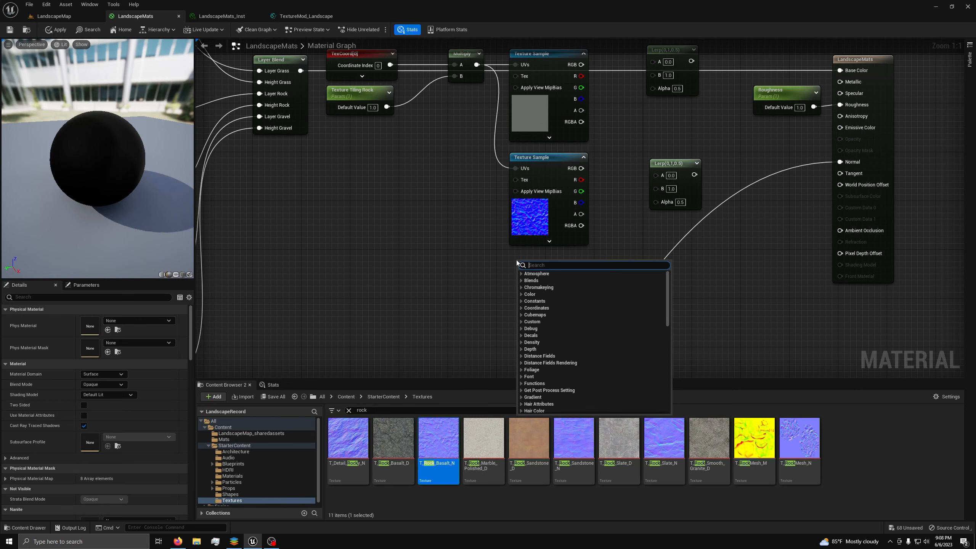
pyautogui.write('world')
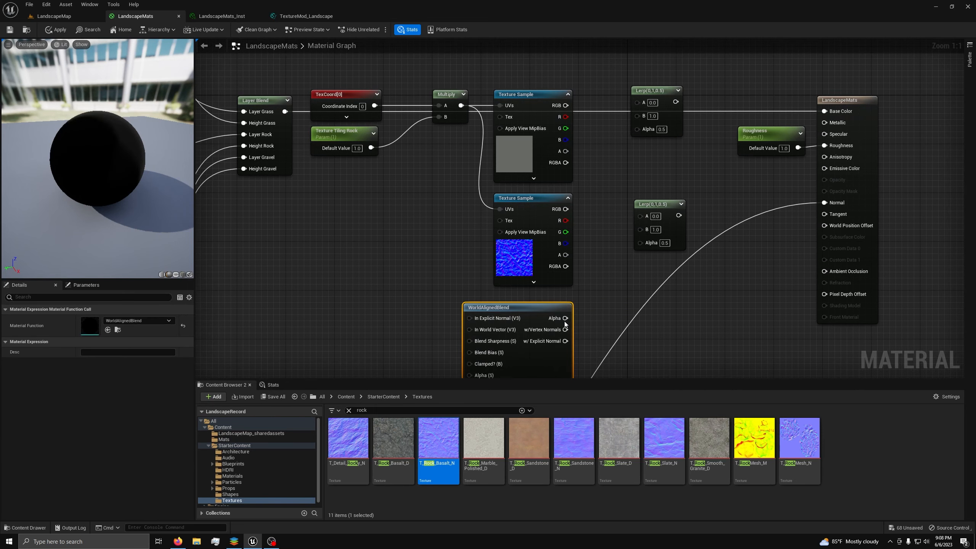
pyautogui.moveTo(565, 319); pyautogui.dragTo(641, 129)
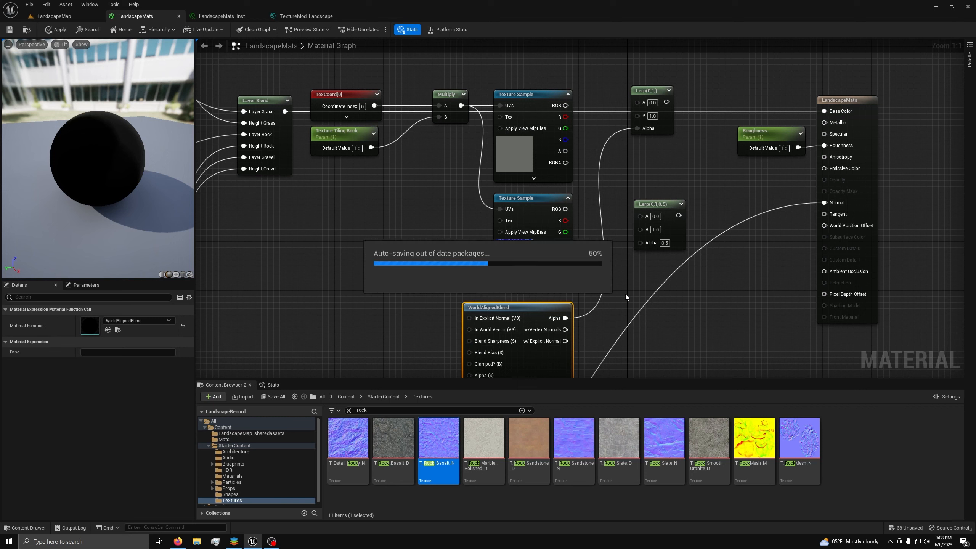
pyautogui.moveTo(559, 344); pyautogui.dragTo(651, 246)
pyautogui.moveTo(380, 85); pyautogui.dragTo(428, 151)
pyautogui.moveTo(428, 152); pyautogui.dragTo(599, 245)
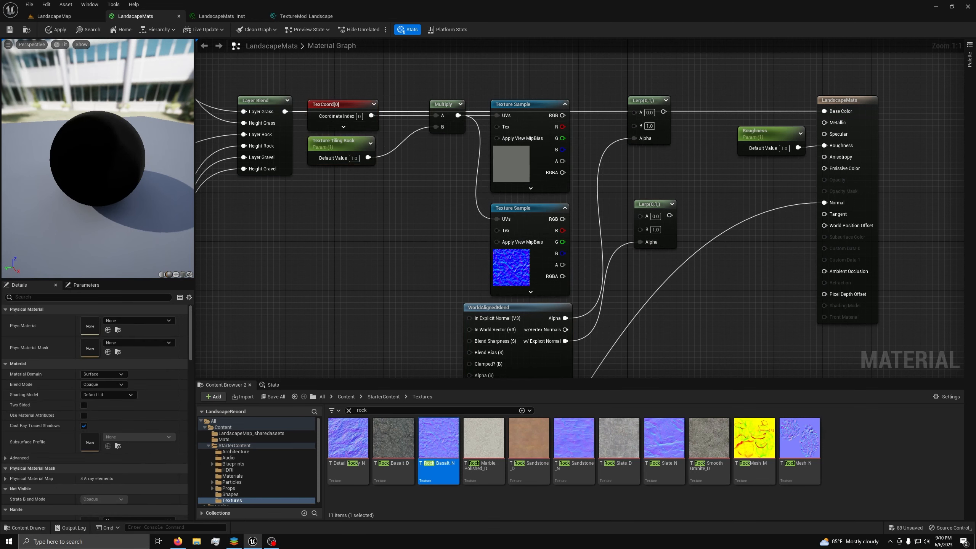
# - Feed the rock color and normal RGB outputs into the Lerps' A inputs and the matching color and normal Layer Blends into B
pyautogui.moveTo(616, 195); pyautogui.dragTo(686, 212, button='right')
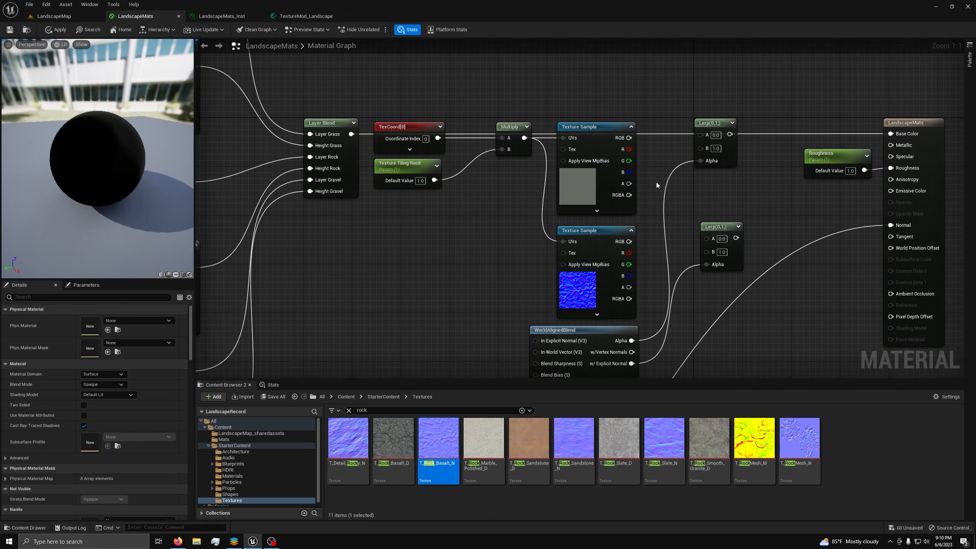
pyautogui.moveTo(629, 138); pyautogui.dragTo(701, 134)
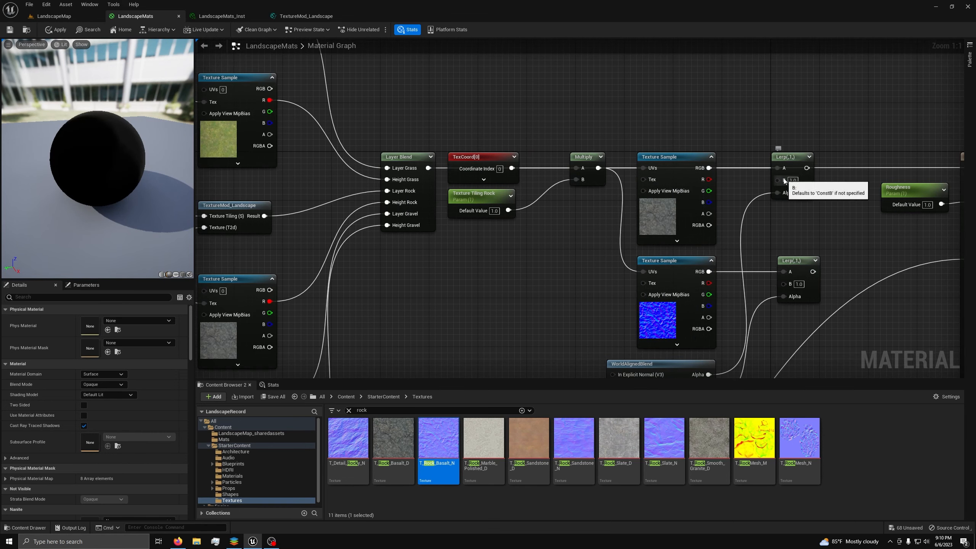
pyautogui.moveTo(777, 179); pyautogui.dragTo(428, 168)
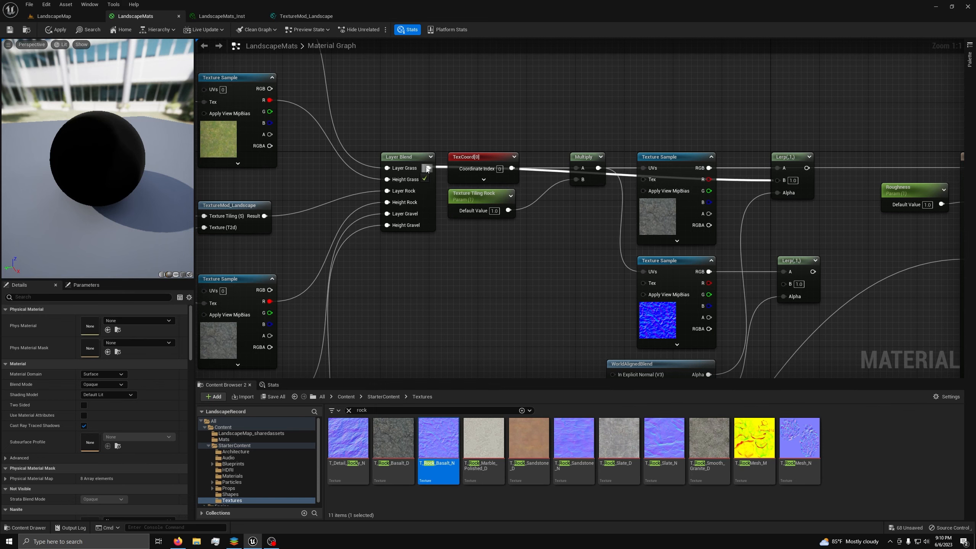
pyautogui.moveTo(817, 335); pyautogui.dragTo(823, 198, button='right')
pyautogui.moveTo(790, 149); pyautogui.dragTo(445, 314)
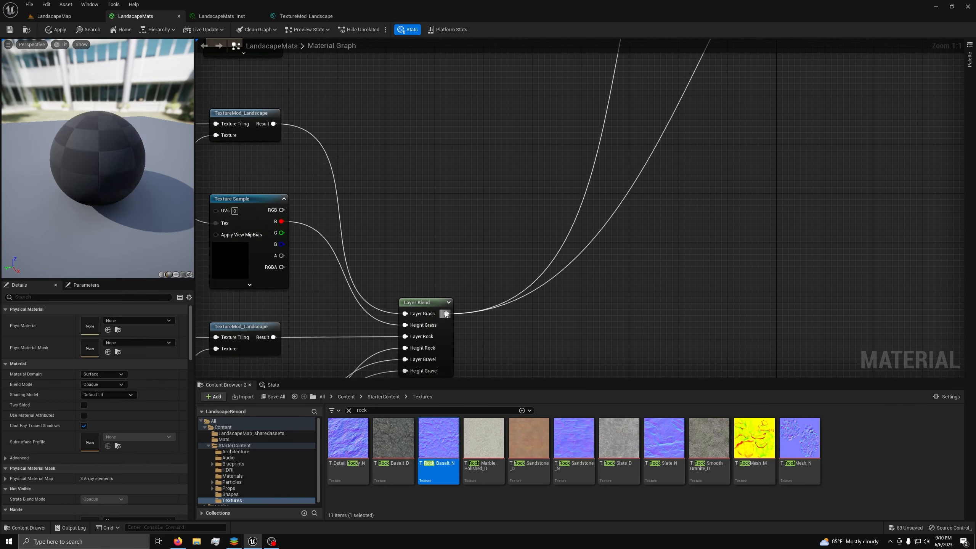
# - Connect the color Lerp to the material's Base Color and the normal Lerp to its Normal input
pyautogui.moveTo(583, 122); pyautogui.dragTo(521, 359, button='right')
pyautogui.moveTo(729, 180); pyautogui.dragTo(688, 359, button='right')
pyautogui.moveTo(785, 143); pyautogui.dragTo(584, 203, button='right')
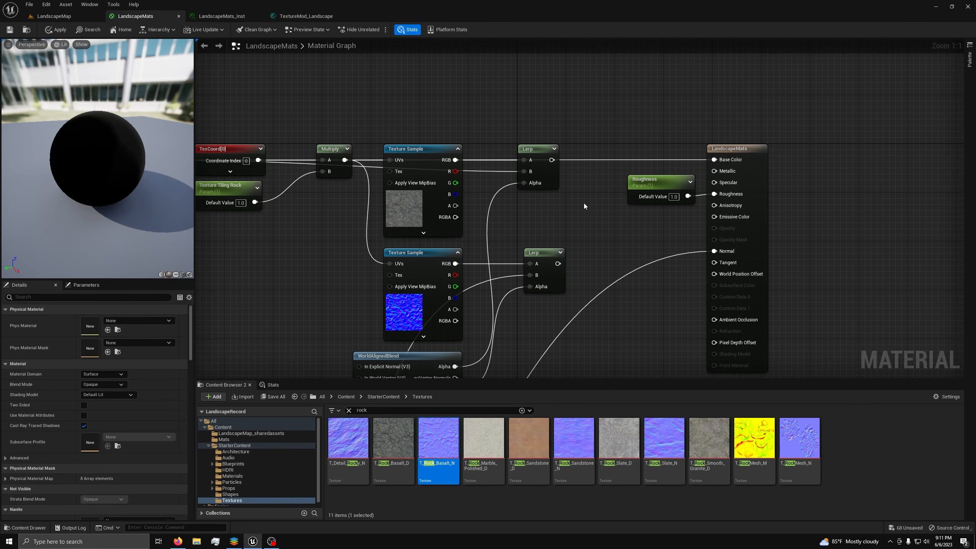
pyautogui.moveTo(553, 163); pyautogui.dragTo(716, 161)
pyautogui.moveTo(558, 264); pyautogui.dragTo(715, 252)
# - Add a scalar parameter named Blend Sharpness with default value 15 and connect it to the WorldAlignedBlend's Blend Sharpness input
pyautogui.moveTo(334, 377); pyautogui.dragTo(459, 236, button='right')
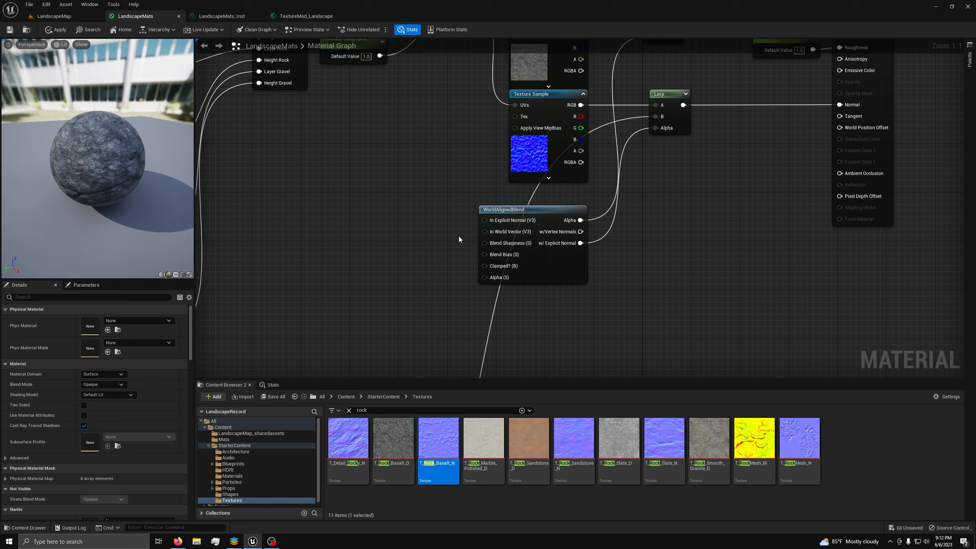
pyautogui.click(391, 211)
pyautogui.write('sssssssssssss')
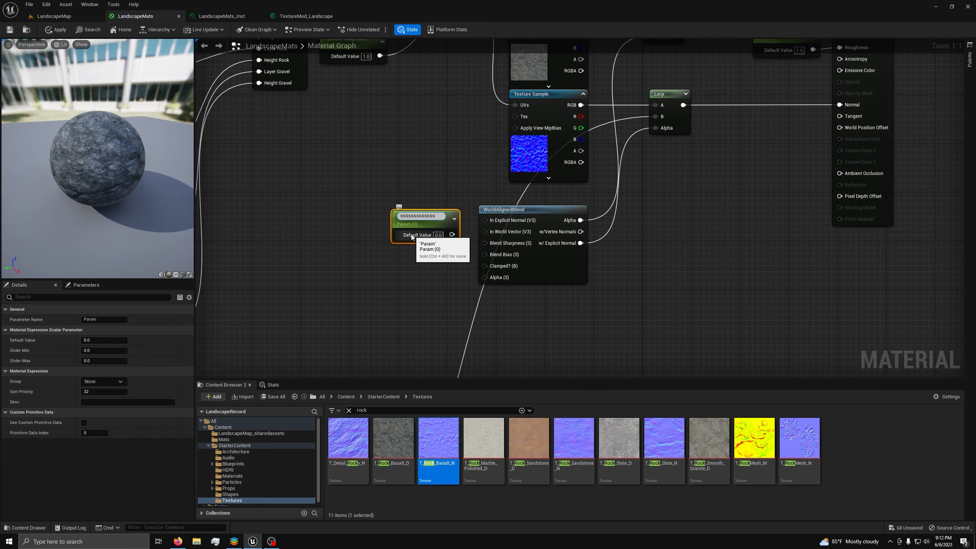
pyautogui.write('Blend Sharpness')
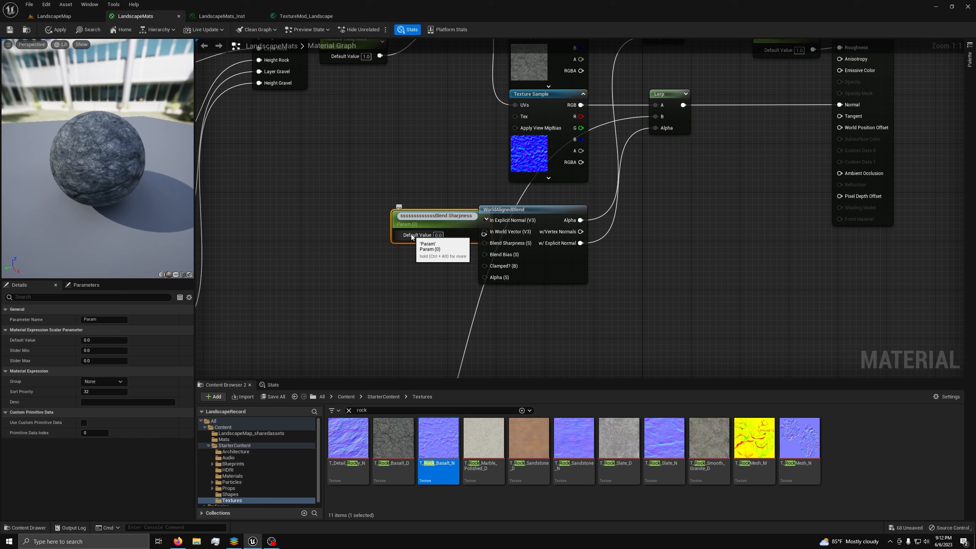
pyautogui.press('Return')
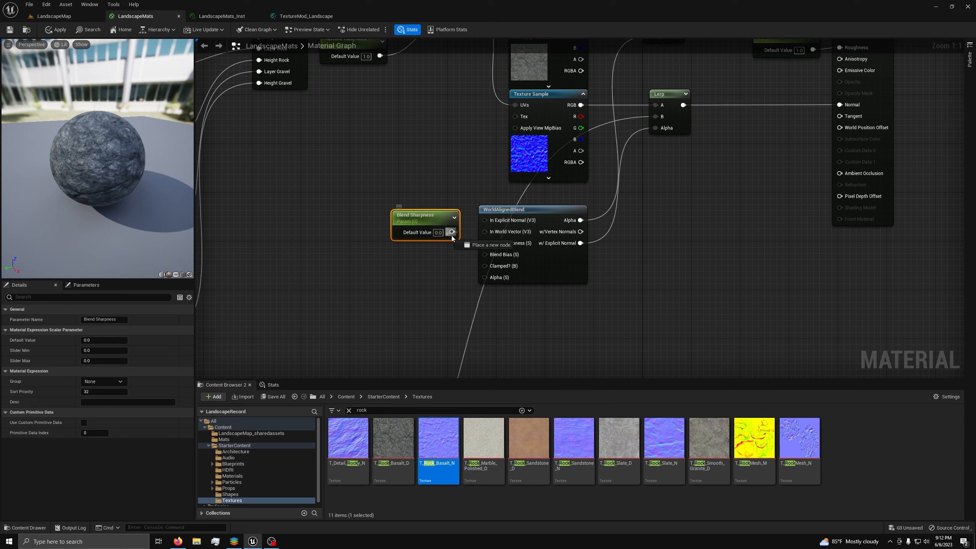
pyautogui.moveTo(451, 233); pyautogui.dragTo(488, 244)
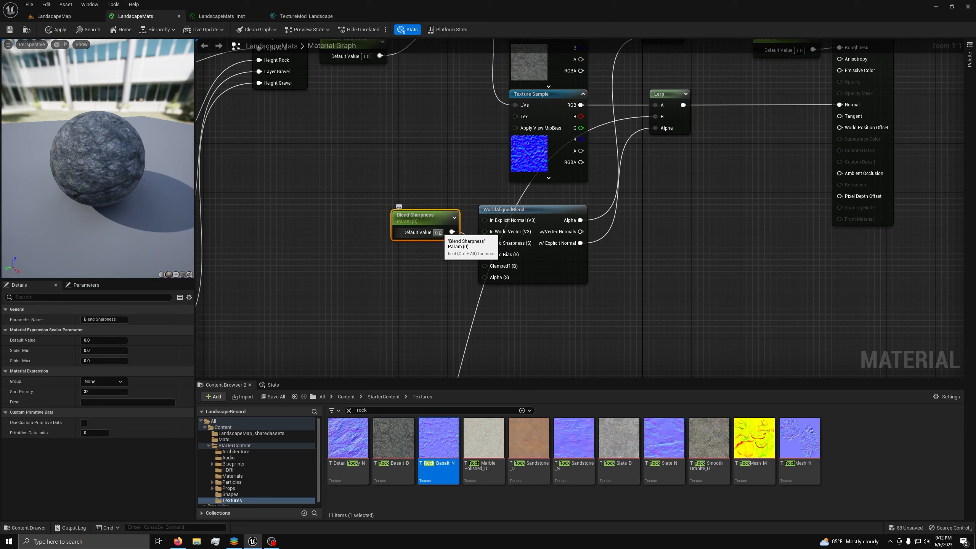
pyautogui.write('15')
pyautogui.press('Return')
# - Add a scalar parameter named Blend Bias below Blend Sharpness and connect it to the WorldAlignedBlend's Blend Bias input
pyautogui.moveTo(437, 218); pyautogui.dragTo(432, 230)
pyautogui.click(389, 274)
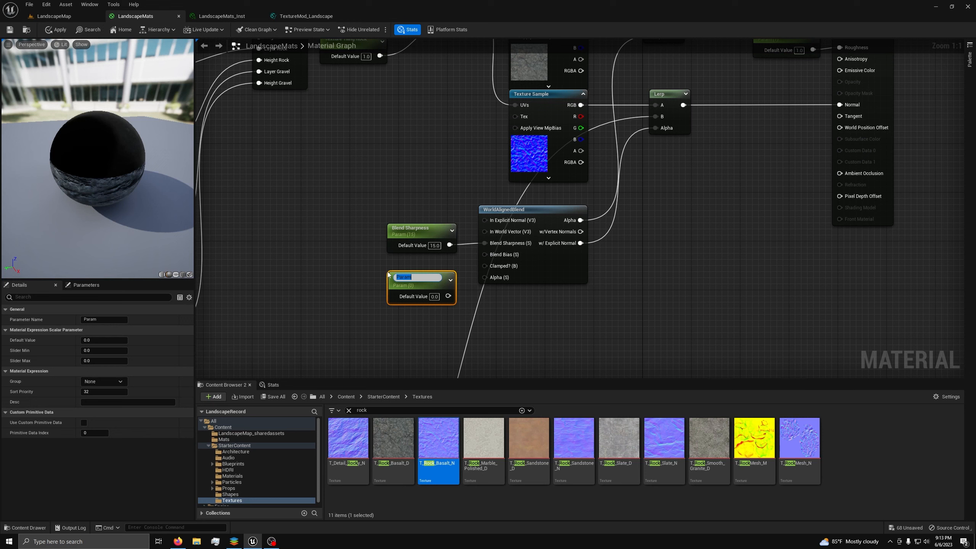
pyautogui.write('Blend Bias')
pyautogui.press('Return')
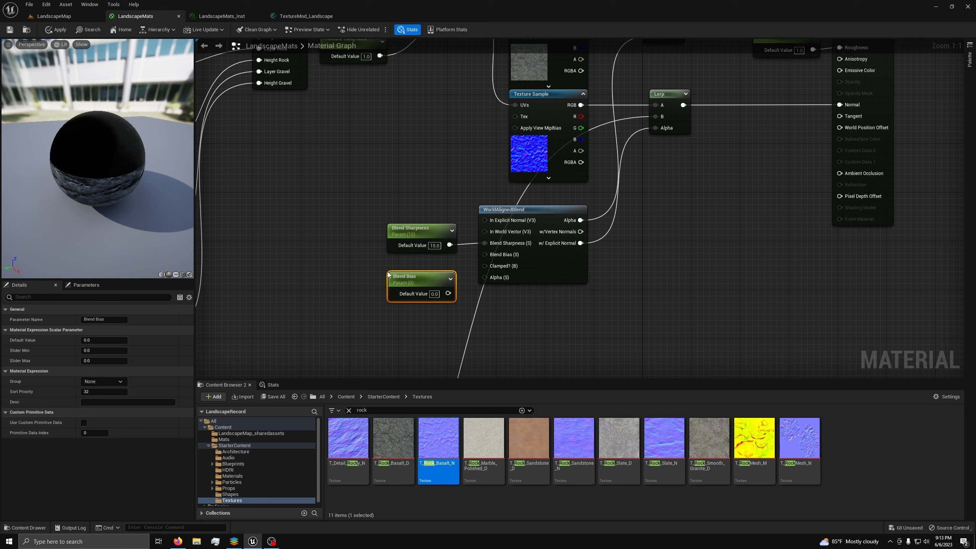
pyautogui.moveTo(448, 293); pyautogui.dragTo(492, 255)
pyautogui.click(434, 294)
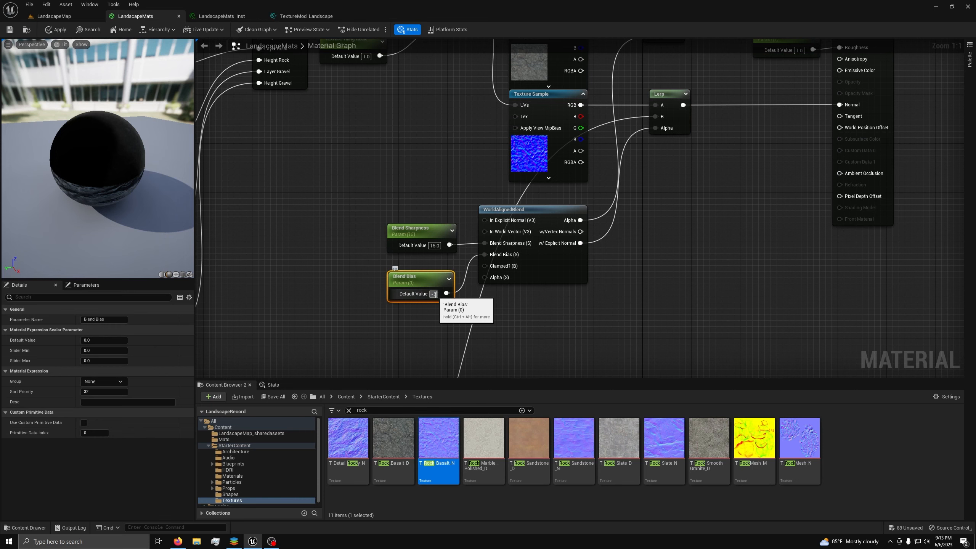
# - Reconnect the color Lerp to Base Color and the normal Lerp to Normal, and save the material
pyautogui.moveTo(533, 143); pyautogui.dragTo(693, 142)
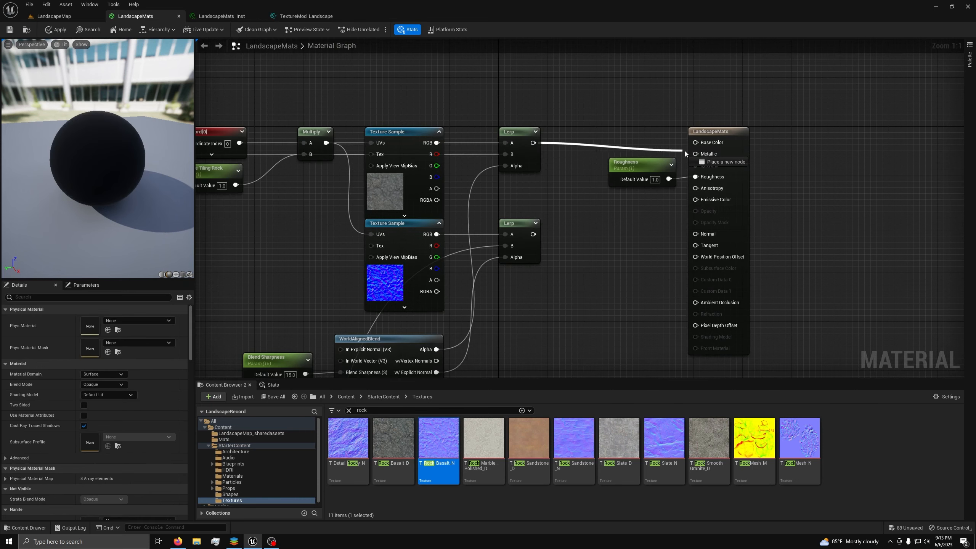
pyautogui.moveTo(533, 234); pyautogui.dragTo(695, 233)
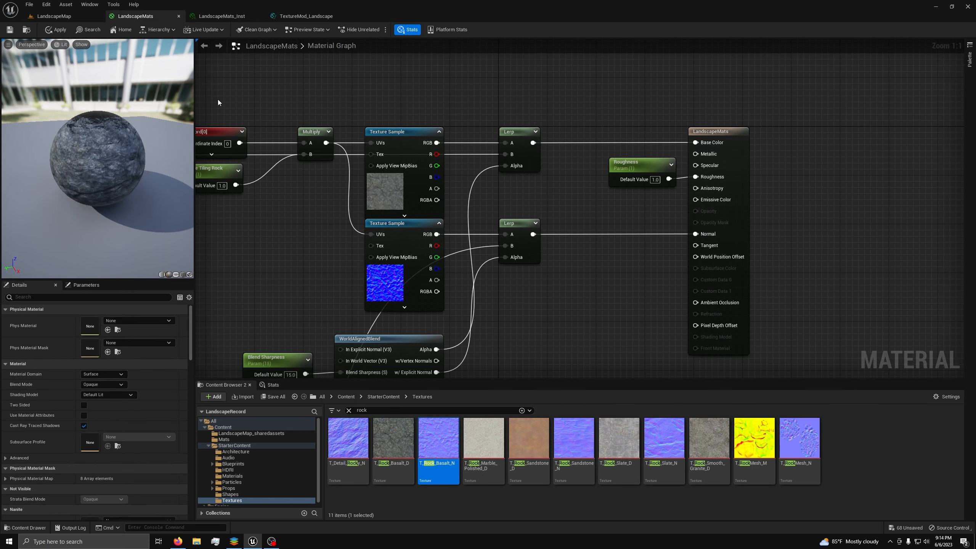
pyautogui.click(9, 31)
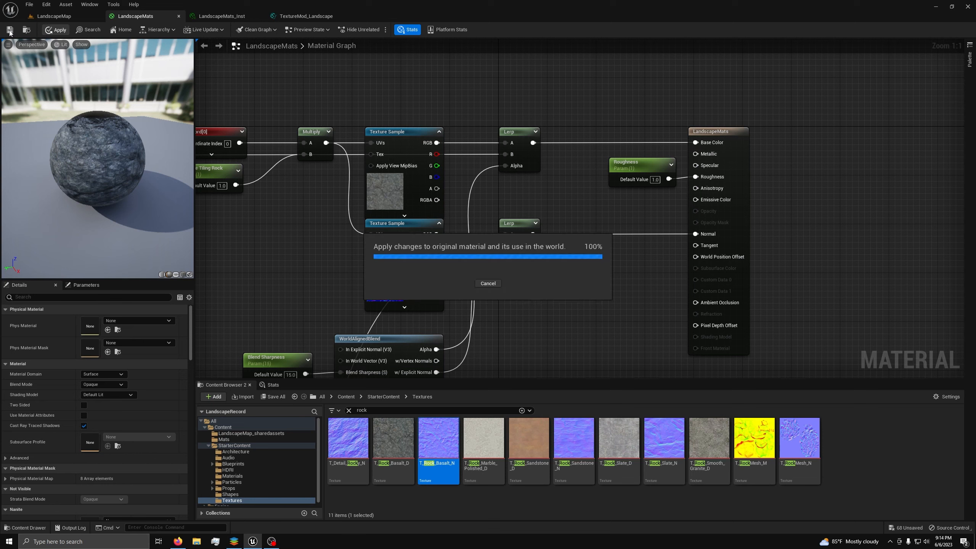
# - Return to the LandscapeMap level and fly over the terrain to examine the rock blending on its slopes
pyautogui.click(54, 16)
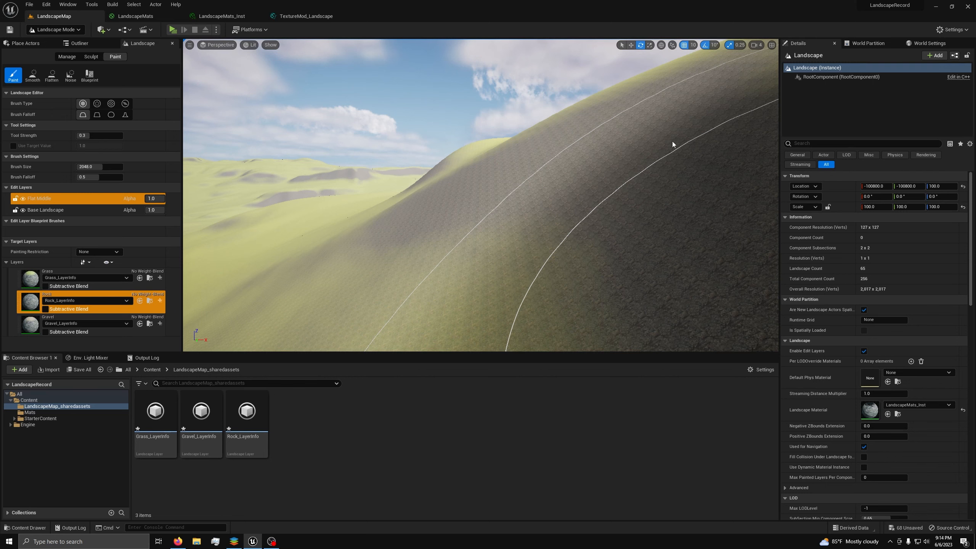
pyautogui.press('w')
pyautogui.moveTo(480, 195)
pyautogui.mouseDown(button='right')
pyautogui.moveTo(471, 192)
pyautogui.moveTo(536, 171)
pyautogui.moveTo(535, 156)
pyautogui.moveTo(518, 150)
pyautogui.mouseUp(button='right')
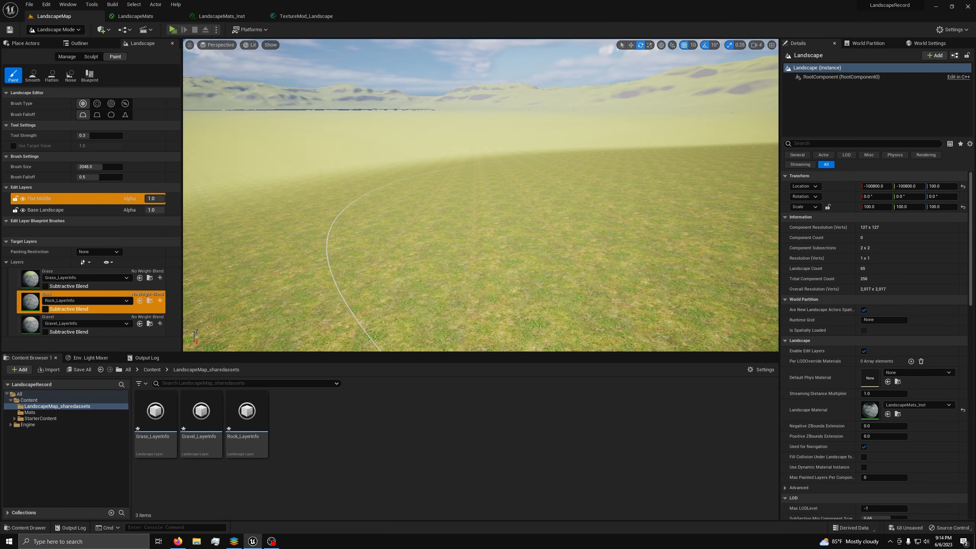
# - In the TextureMod_Landscape function, move the MakeMaterialAttributes and output nodes further away and add a Multiply node after the Texture Sample
pyautogui.click(299, 17)
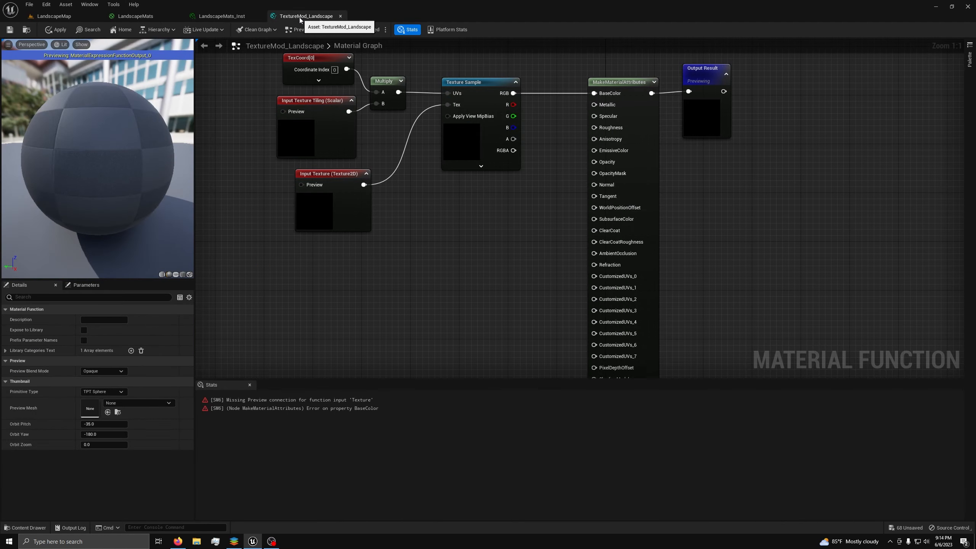
pyautogui.scroll(-5, 419, 165)
pyautogui.moveTo(523, 111); pyautogui.dragTo(810, 135)
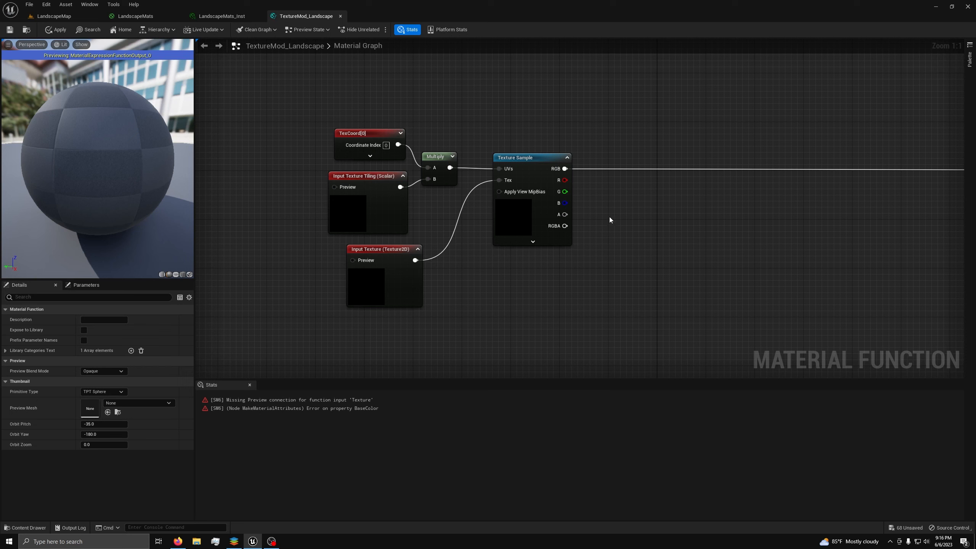
pyautogui.rightClick(617, 183)
pyautogui.write('multiply')
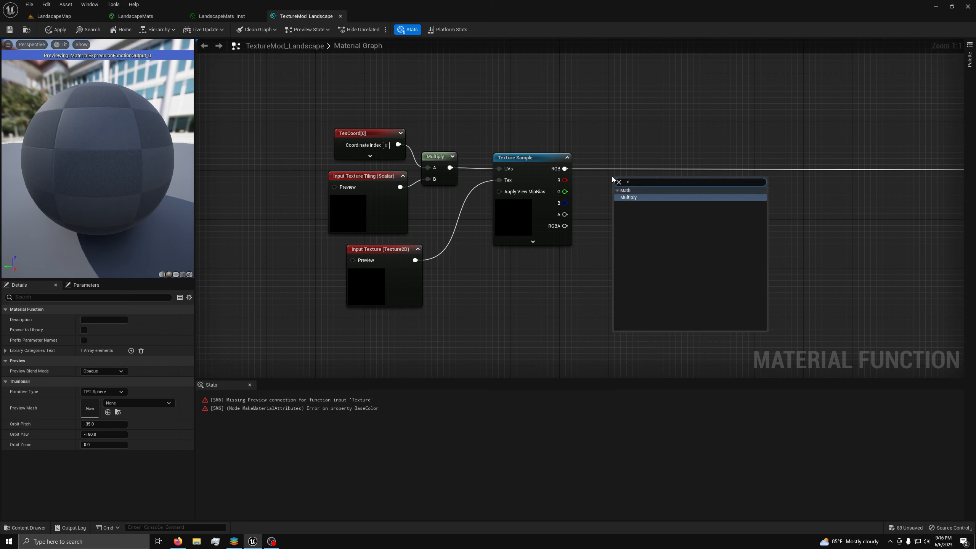
pyautogui.press('Return')
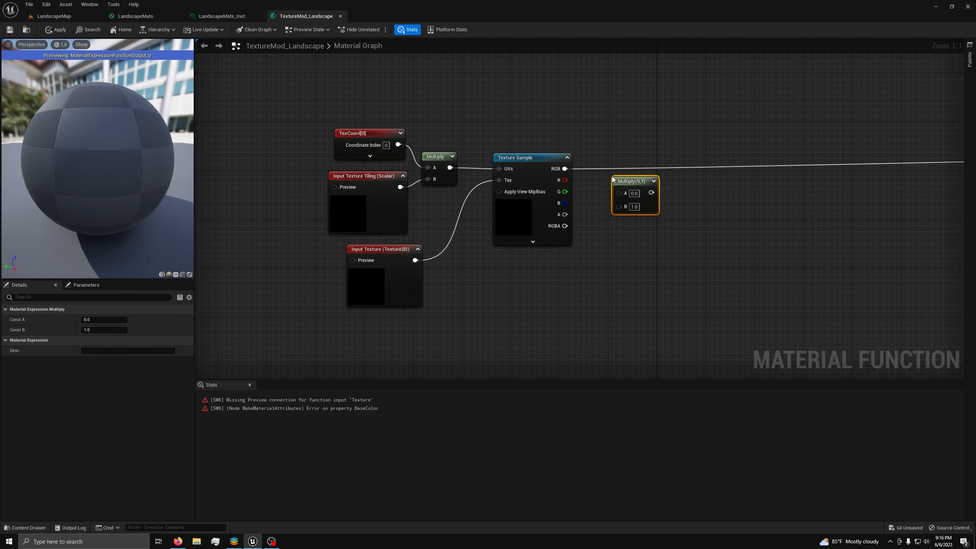
# - Add a vector parameter named MicroTint on the new Multiply's B input and set its default color to white
pyautogui.moveTo(622, 178); pyautogui.dragTo(614, 261)
pyautogui.write('vector 3')
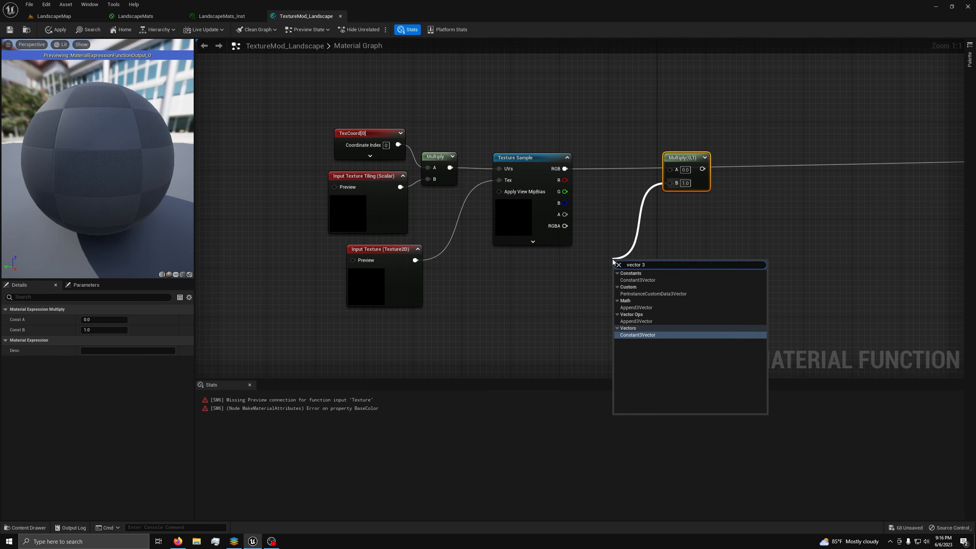
pyautogui.press('Return')
pyautogui.write('MicroTint')
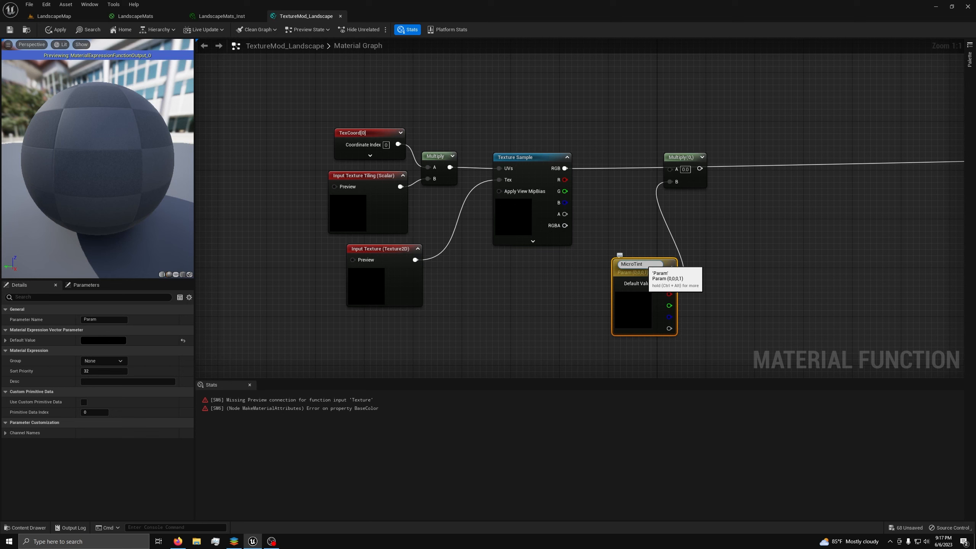
pyautogui.press('Return')
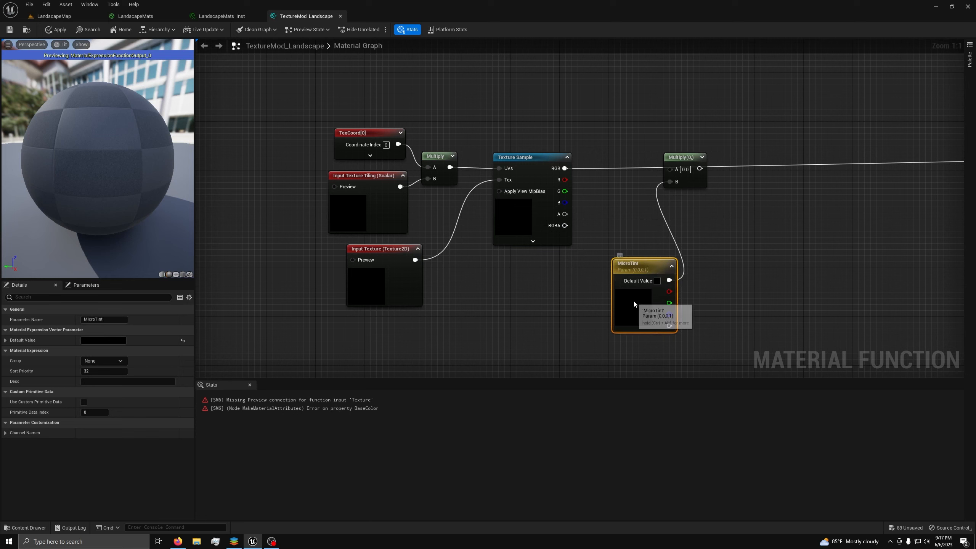
pyautogui.click(657, 280)
pyautogui.click(745, 332)
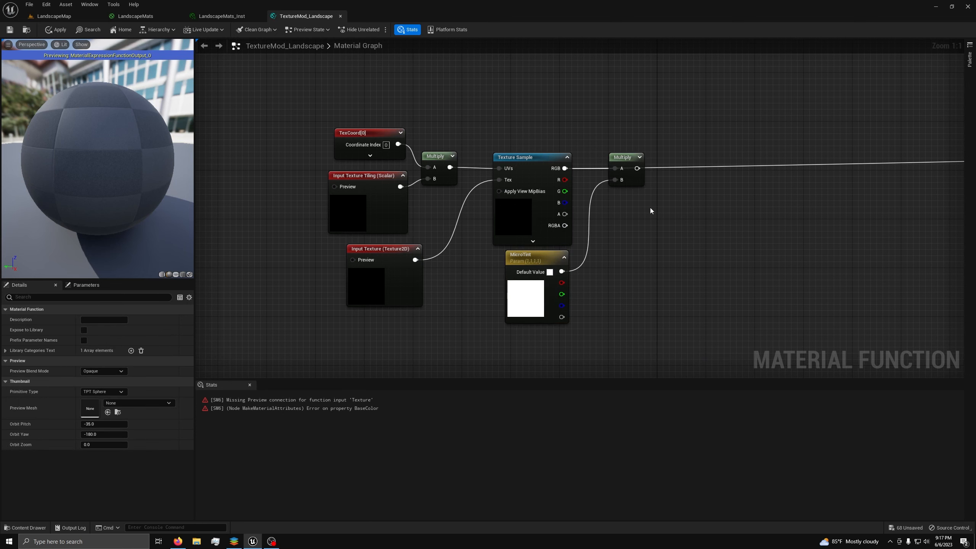
# - Connect the Texture Sample's RGB to the Multiply's A input and the Multiply's output to BaseColor on MakeMaterialAttributes
pyautogui.moveTo(565, 168); pyautogui.dragTo(623, 168)
pyautogui.moveTo(649, 182); pyautogui.dragTo(460, 223, button='right')
pyautogui.moveTo(448, 209); pyautogui.dragTo(878, 212)
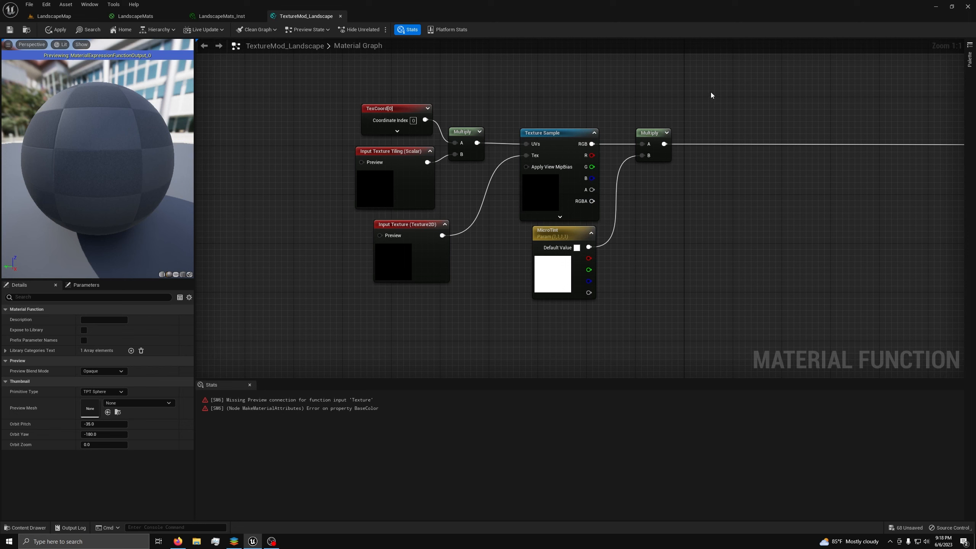
# - Group the texture tiling, Texture Sample and MicroTint nodes in a comment box titled MicroColor
pyautogui.moveTo(712, 86); pyautogui.dragTo(328, 304)
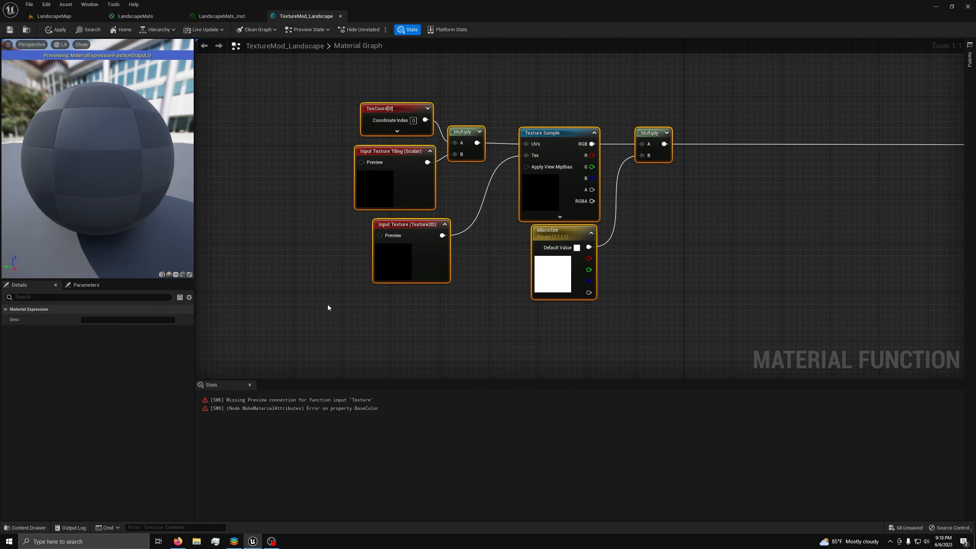
pyautogui.press('c')
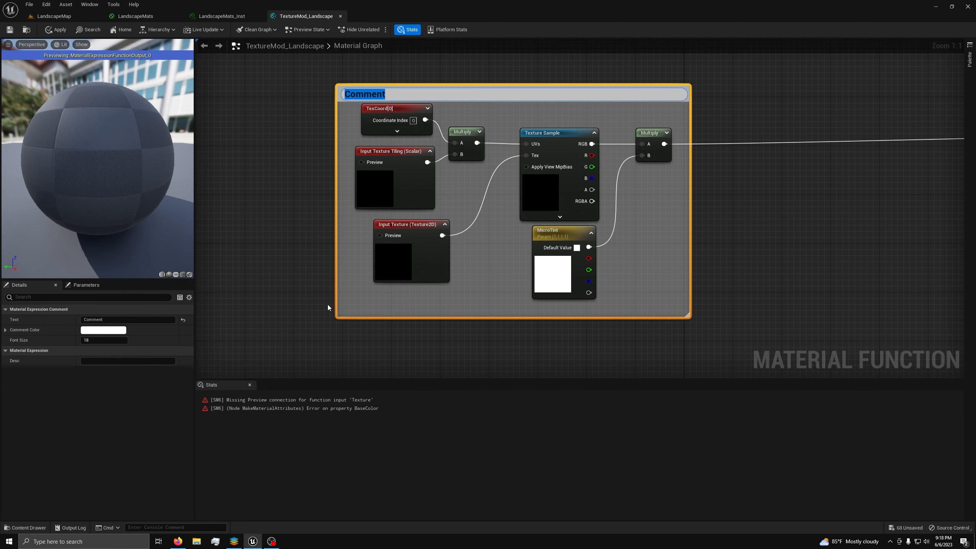
pyautogui.write('MicroColor')
# - Duplicate the whole MicroColor group below the original and retitle the copy's comment MicroColorVariation
pyautogui.moveTo(718, 56); pyautogui.dragTo(274, 313)
pyautogui.hotkey('ctrl', 'c')
pyautogui.click(284, 358)
pyautogui.moveTo(299, 370); pyautogui.dragTo(275, 212, button='right')
pyautogui.hotkey('ctrl', 'v')
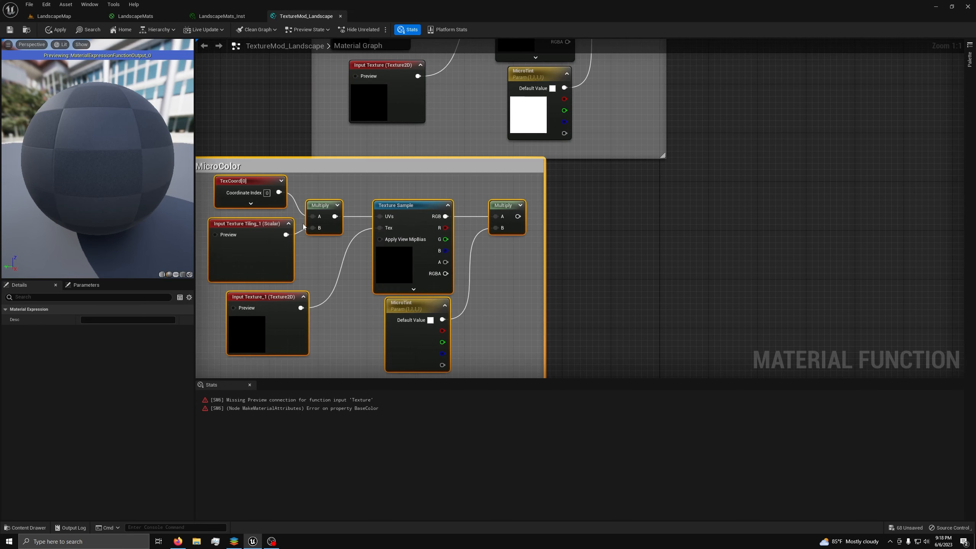
pyautogui.moveTo(343, 170); pyautogui.dragTo(459, 179)
pyautogui.doubleClick(374, 179)
pyautogui.write('variation')
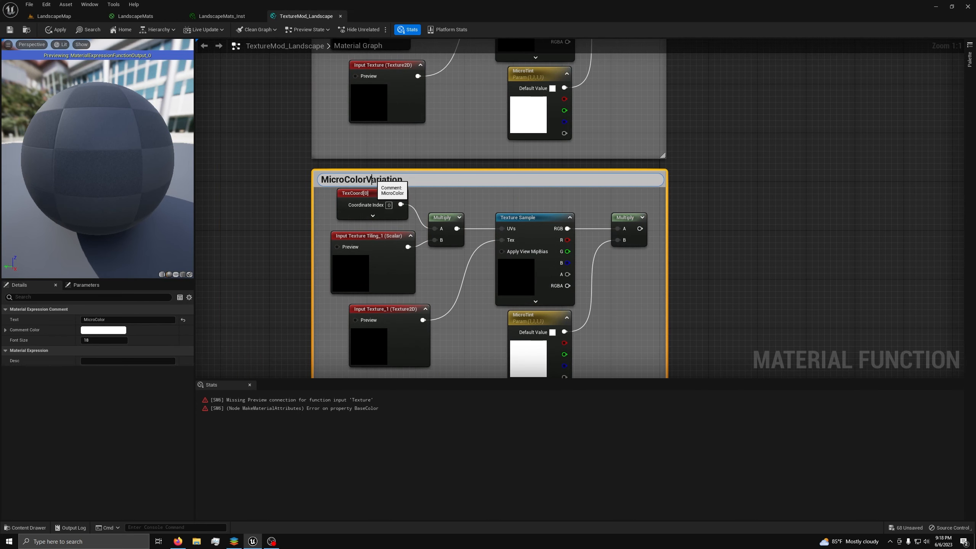
pyautogui.press('Return')
# - Delete the copied Texture_1 input and connect the original Texture input to the Tex input of the copied Texture Sample
pyautogui.click(385, 327)
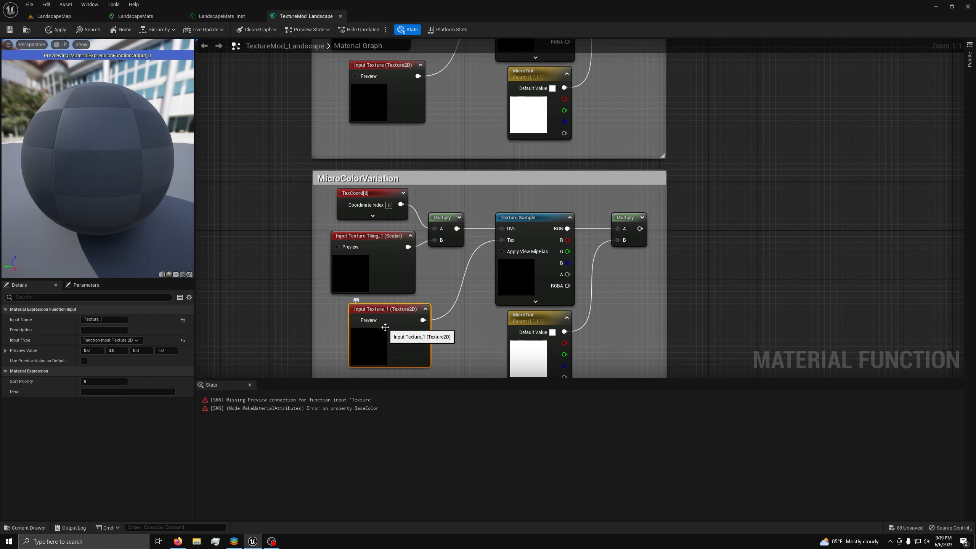
pyautogui.press('Delete')
pyautogui.click(547, 291)
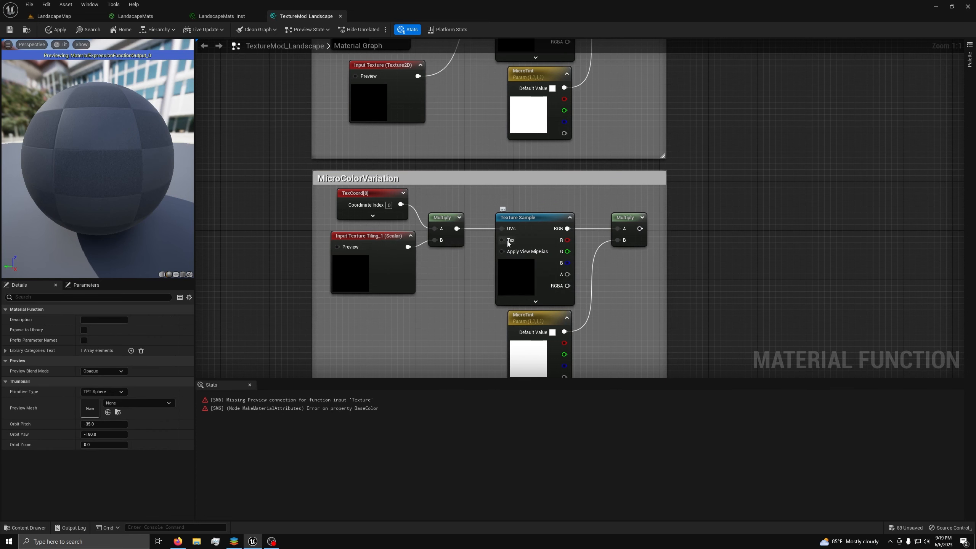
pyautogui.moveTo(502, 239); pyautogui.dragTo(418, 76)
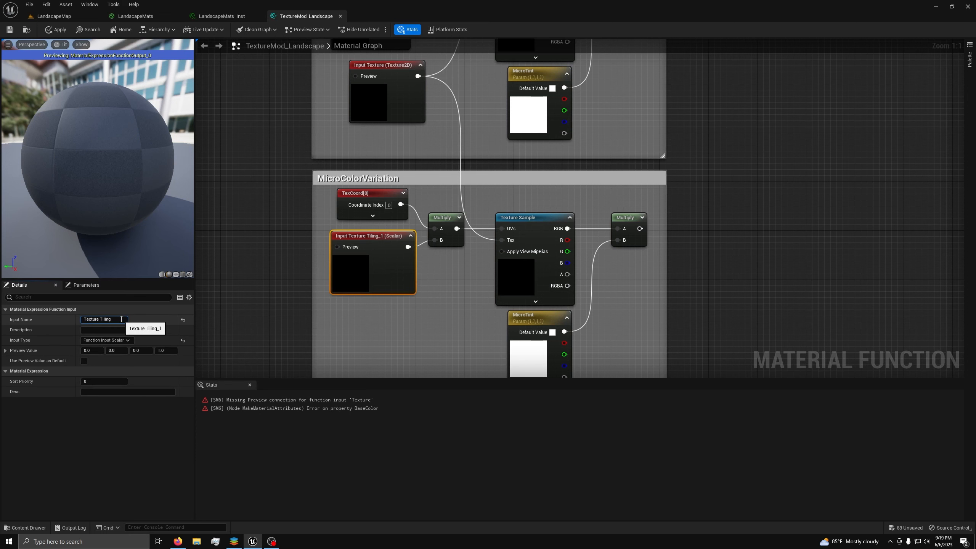
# - Rename the copied scalar input as Texture Tiling Variation and the copied tint parameter as MicroTintVariation
pyautogui.write('Variation')
pyautogui.press('Return')
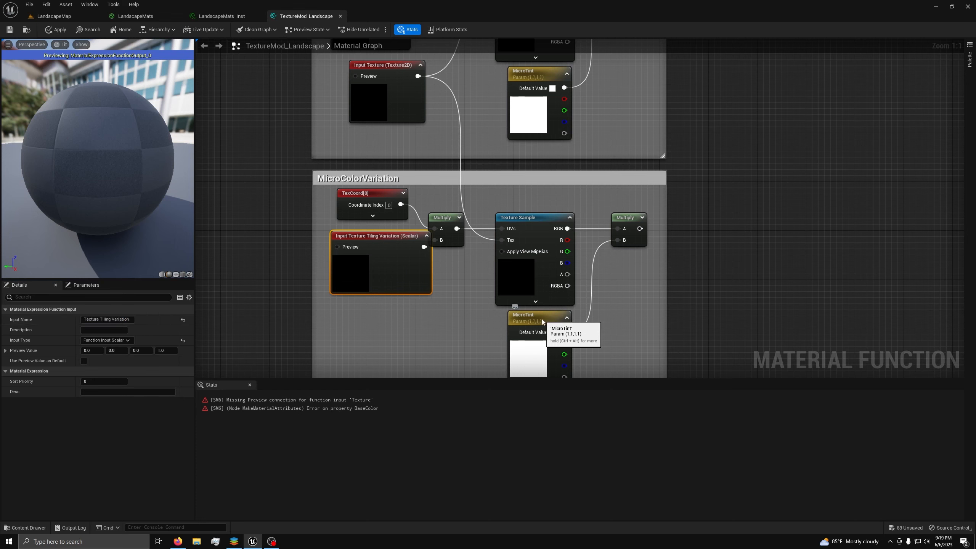
pyautogui.click(541, 318)
pyautogui.click(118, 319)
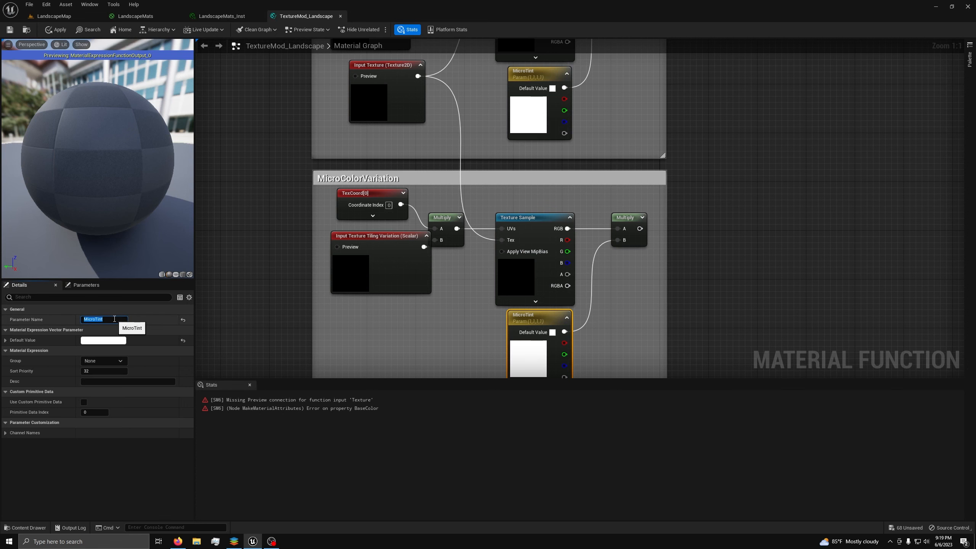
pyautogui.click(114, 319)
pyautogui.write('V')
pyautogui.write('ariation')
pyautogui.press('Return')
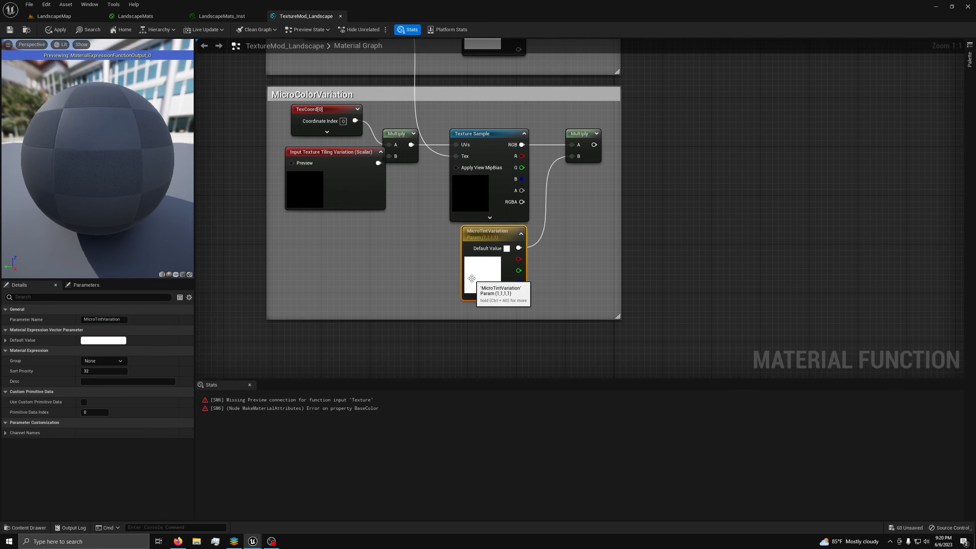
# - Set MicroTintVariation's default color to pale yellow and connect its Texture Sample's G channel to the Multiply's A input
pyautogui.doubleClick(481, 274)
pyautogui.moveTo(520, 349); pyautogui.dragTo(524, 354)
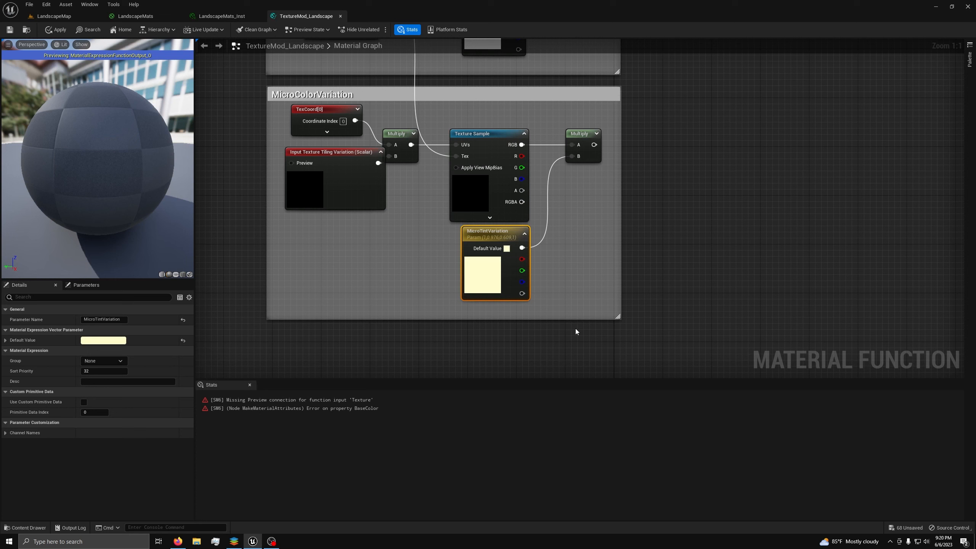
pyautogui.moveTo(522, 167); pyautogui.dragTo(572, 145)
pyautogui.click(540, 340)
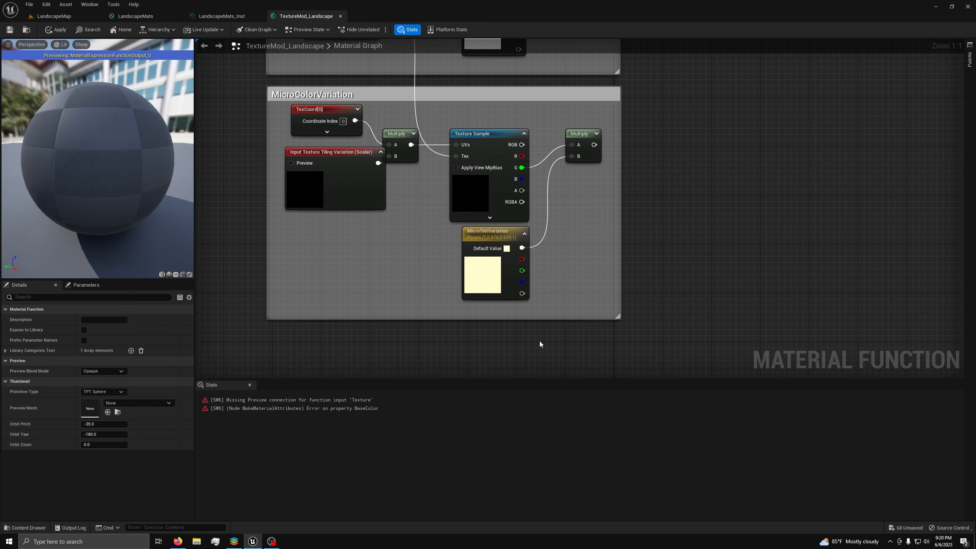
# - Add a Texture Sample below the MicroColorVariation group and assign it the T_MacroVariation texture
pyautogui.moveTo(540, 341); pyautogui.dragTo(544, 301, button='right')
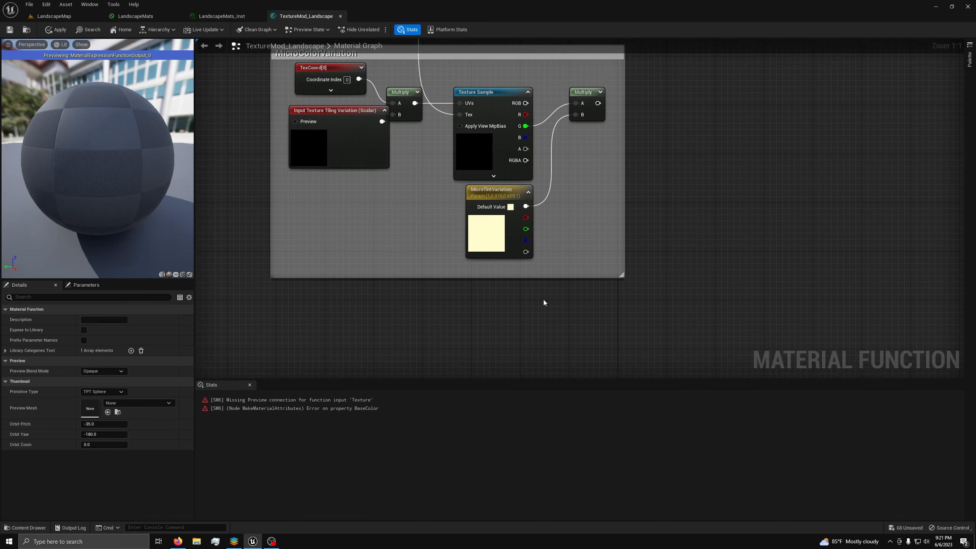
pyautogui.click(543, 303)
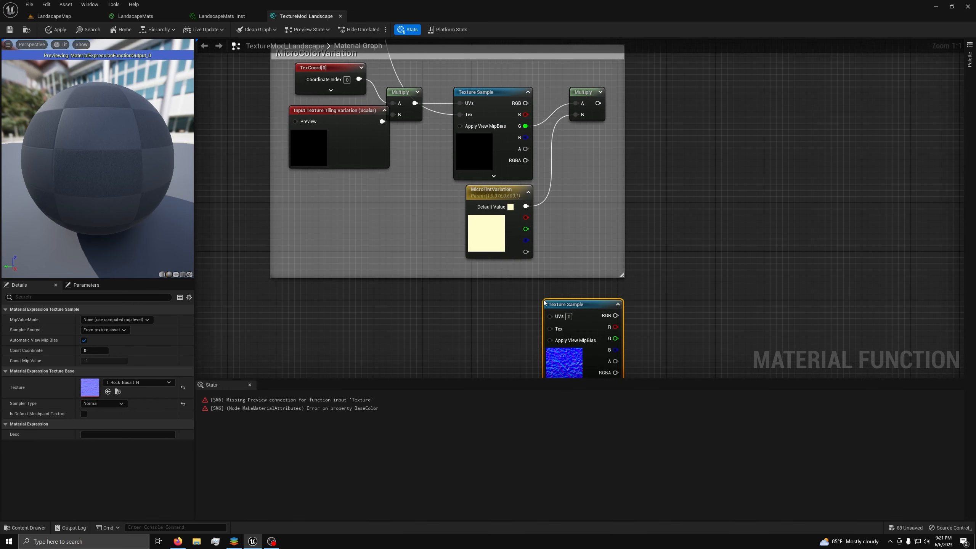
pyautogui.click(158, 382)
pyautogui.write('T_Macro')
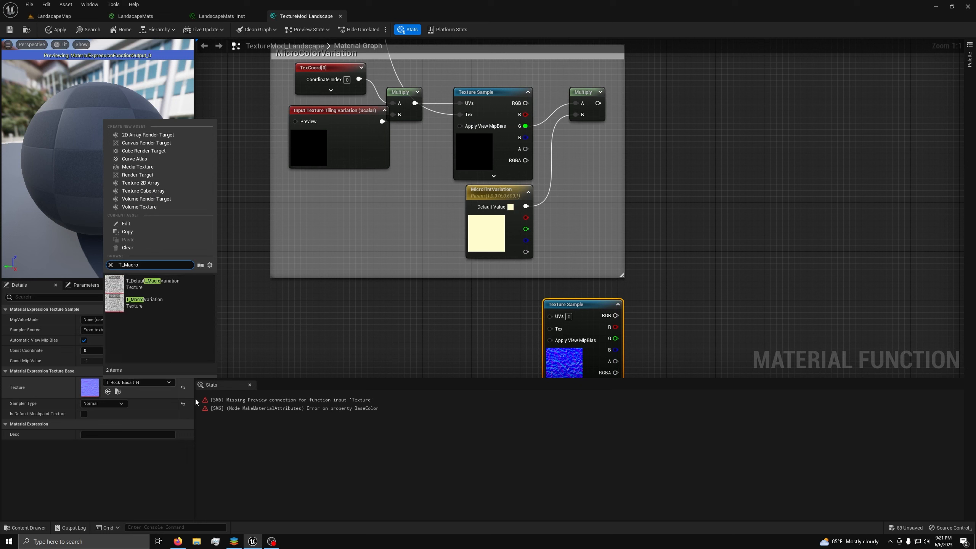
pyautogui.click(160, 304)
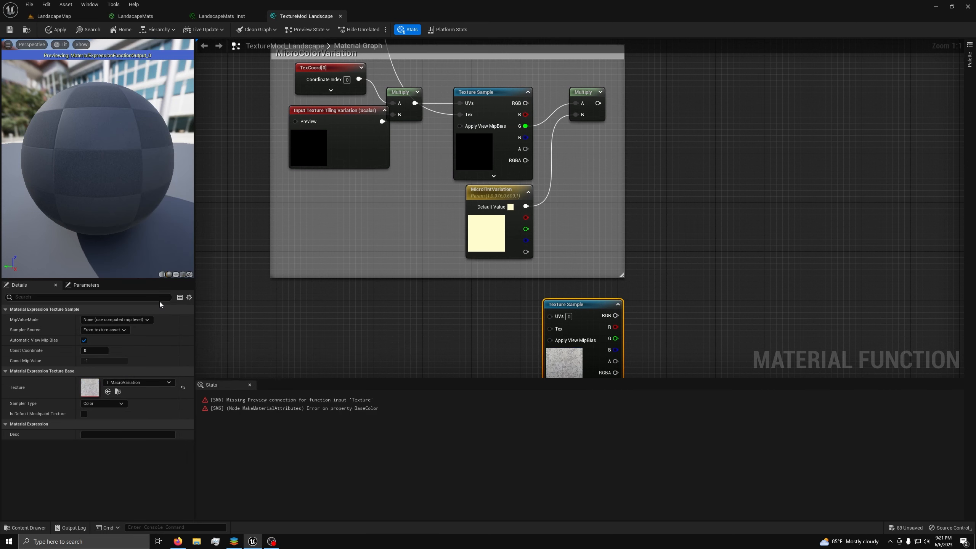
# - Add a TextureCoordinate node multiplied by a new scalar function input beside the T_MacroVariation Texture Sample
pyautogui.moveTo(489, 296); pyautogui.dragTo(490, 233, button='right')
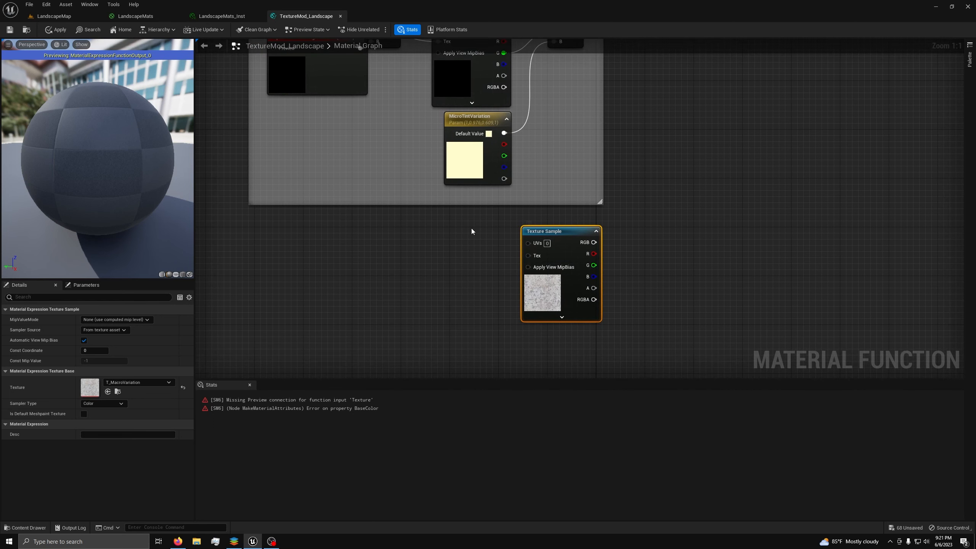
pyautogui.rightClick(417, 237)
pyautogui.write('texc')
pyautogui.press('BackSpace')
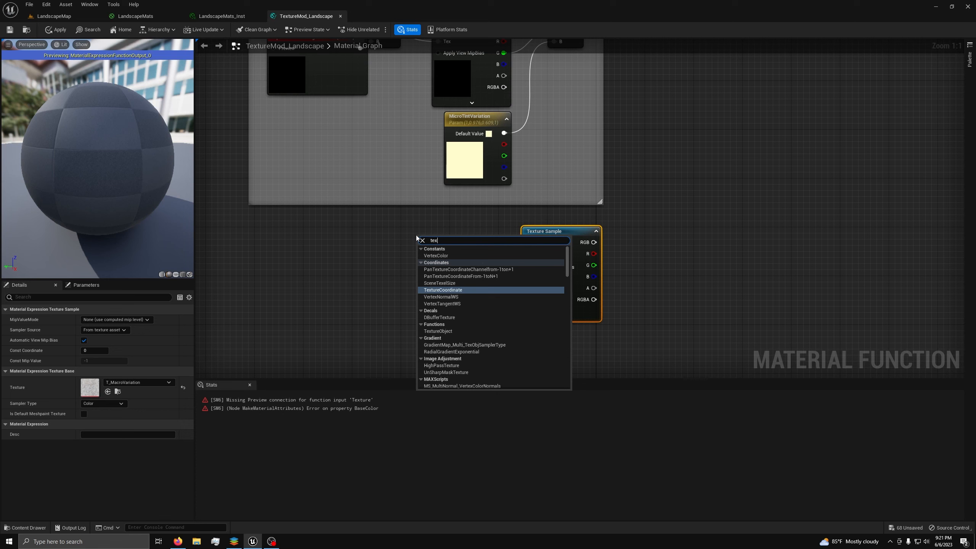
pyautogui.write('ture co')
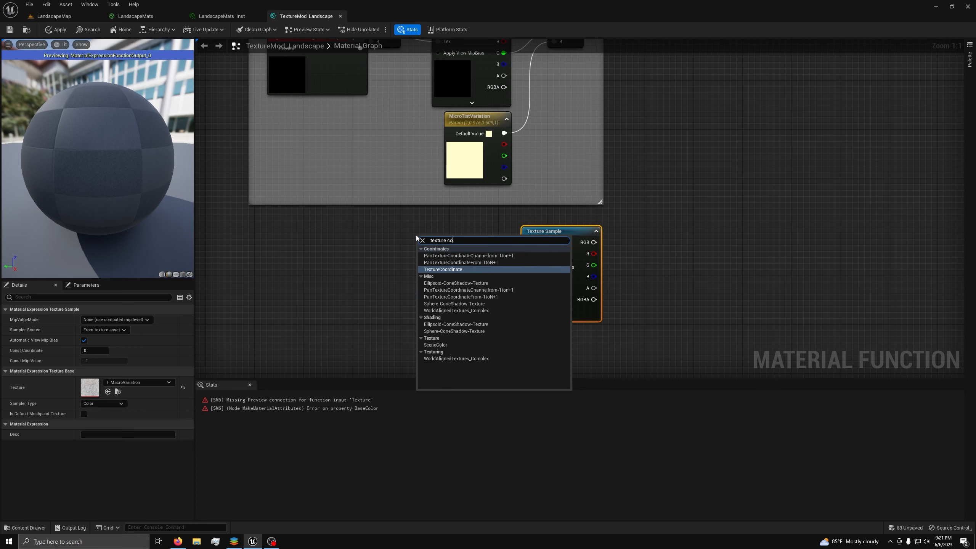
pyautogui.press('Return')
pyautogui.moveTo(422, 237); pyautogui.dragTo(414, 276)
pyautogui.write('*')
pyautogui.press('Return')
pyautogui.write('functio')
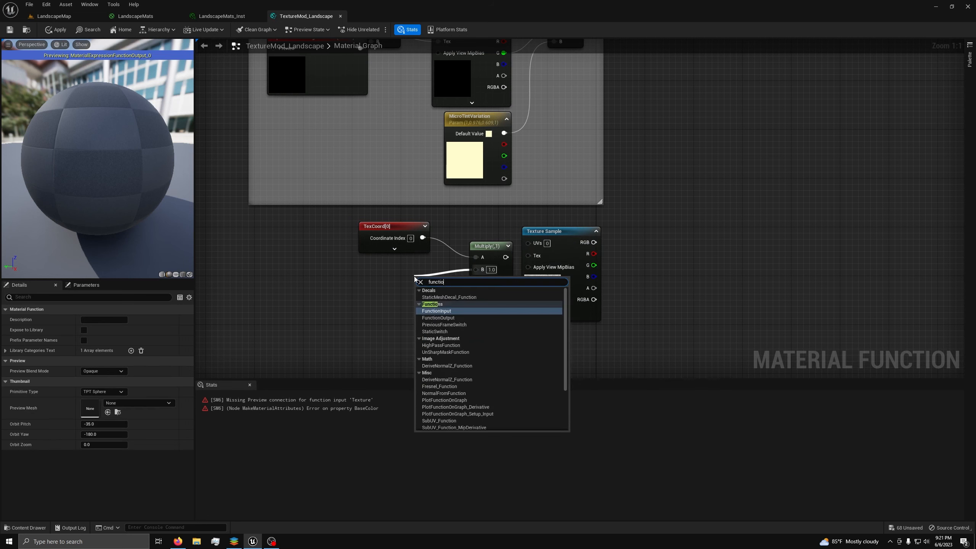
pyautogui.press('Return')
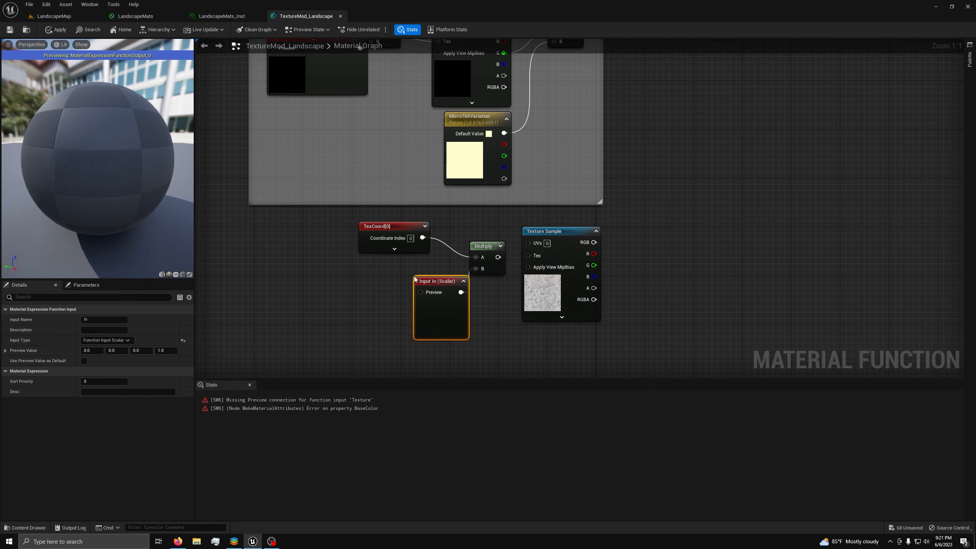
# - Name the new function input MicroVariationAlphaTiling and move it clear of the Multiply and Texture Sample nodes
pyautogui.click(124, 322)
pyautogui.hotkey('ctrl', 'v')
pyautogui.press('Return')
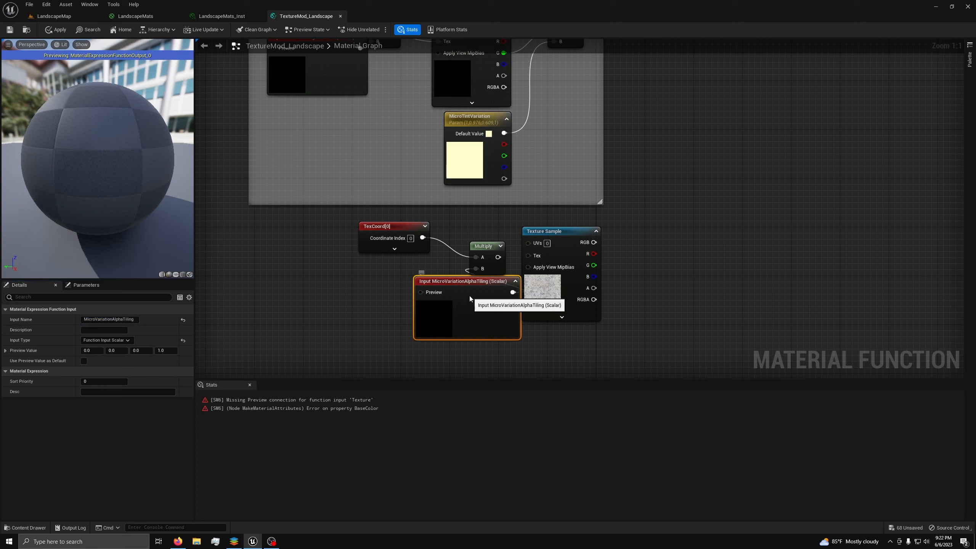
pyautogui.moveTo(470, 296); pyautogui.dragTo(400, 290)
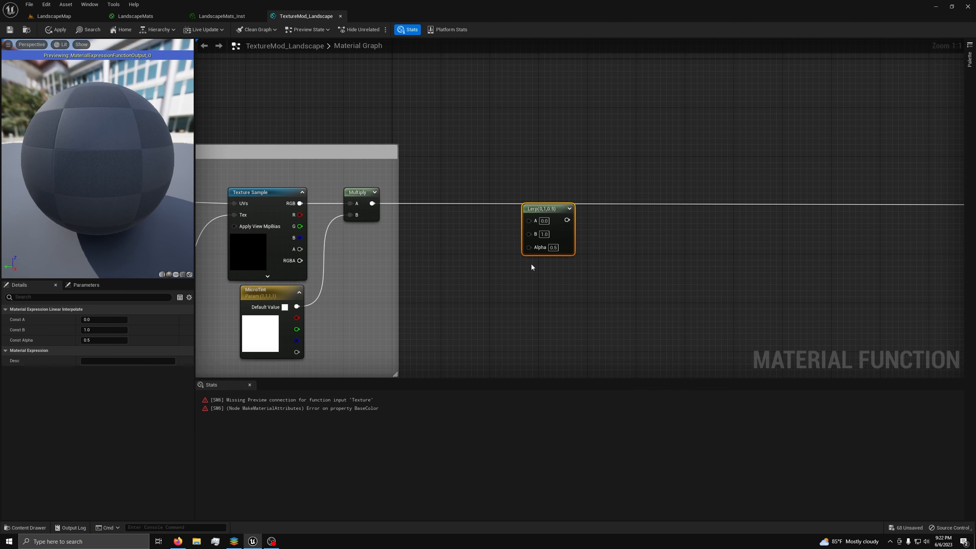
# - Connect the T_MacroVariation sample to the Lerp's Alpha and the MicroColor group's final Multiply to its A input
pyautogui.moveTo(529, 247); pyautogui.dragTo(387, 240)
pyautogui.moveTo(457, 208); pyautogui.dragTo(487, 322, button='right')
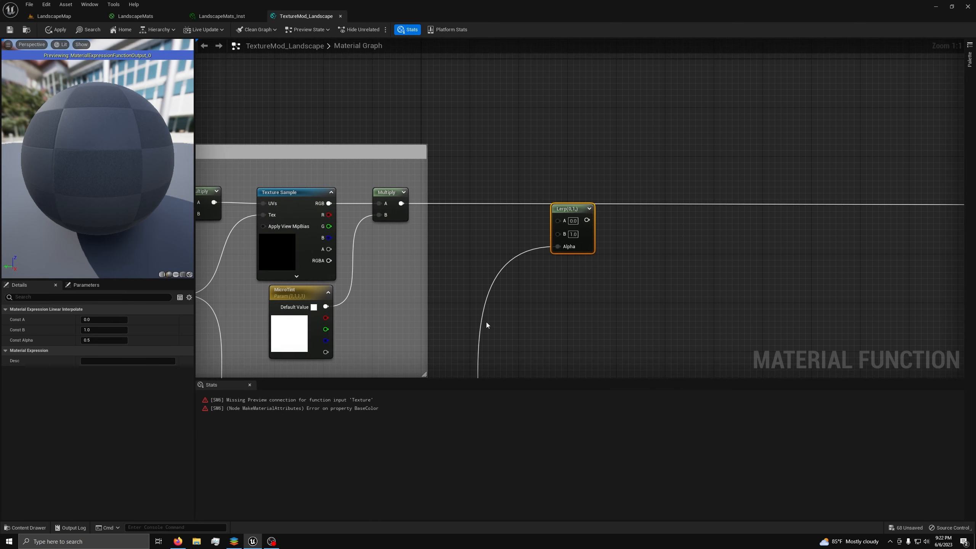
pyautogui.moveTo(401, 203); pyautogui.dragTo(559, 220)
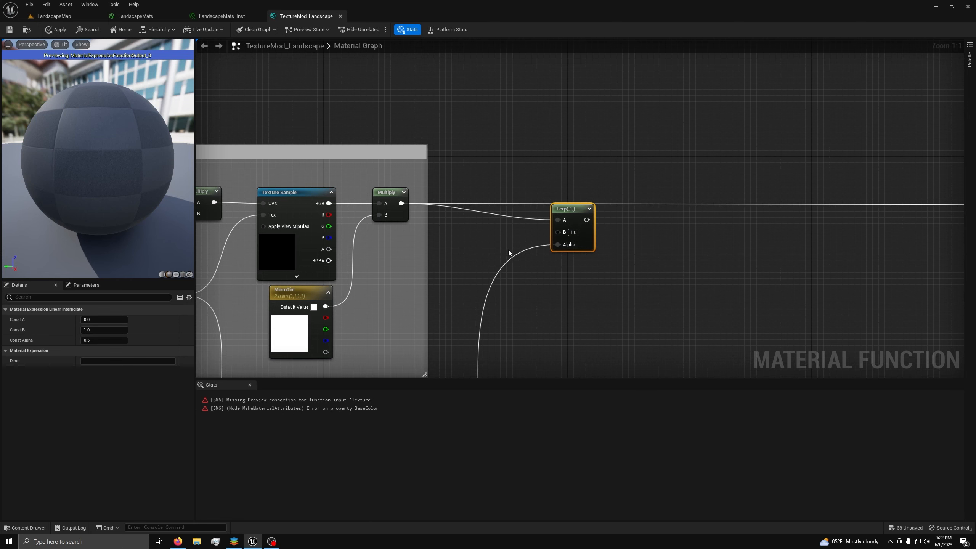
pyautogui.moveTo(508, 249); pyautogui.dragTo(539, 188, button='right')
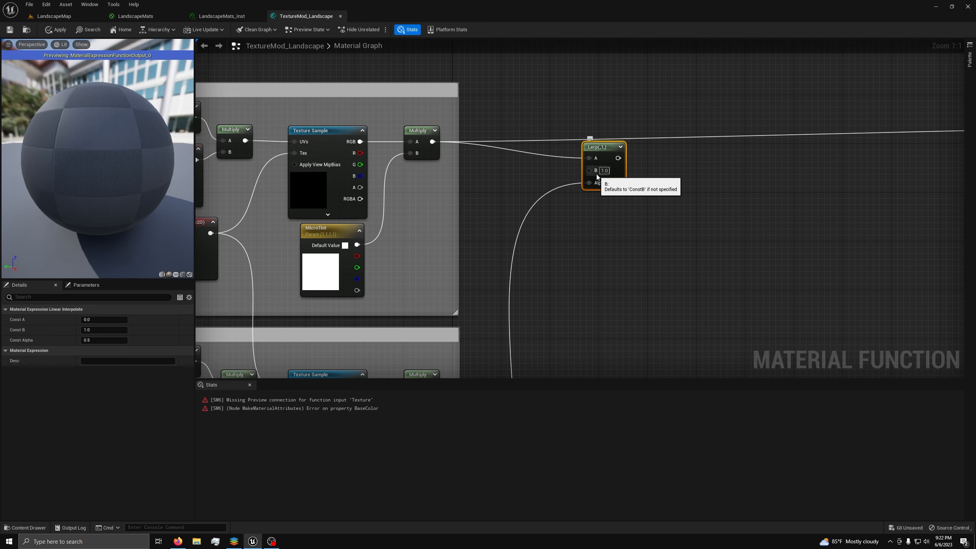
# - Connect the MicroColorVariation Multiply to the Lerp's B input, route the Lerp into BaseColor on MakeMaterialAttributes, and apply the function
pyautogui.moveTo(597, 173); pyautogui.dragTo(433, 360)
pyautogui.moveTo(620, 190); pyautogui.dragTo(570, 246, button='right')
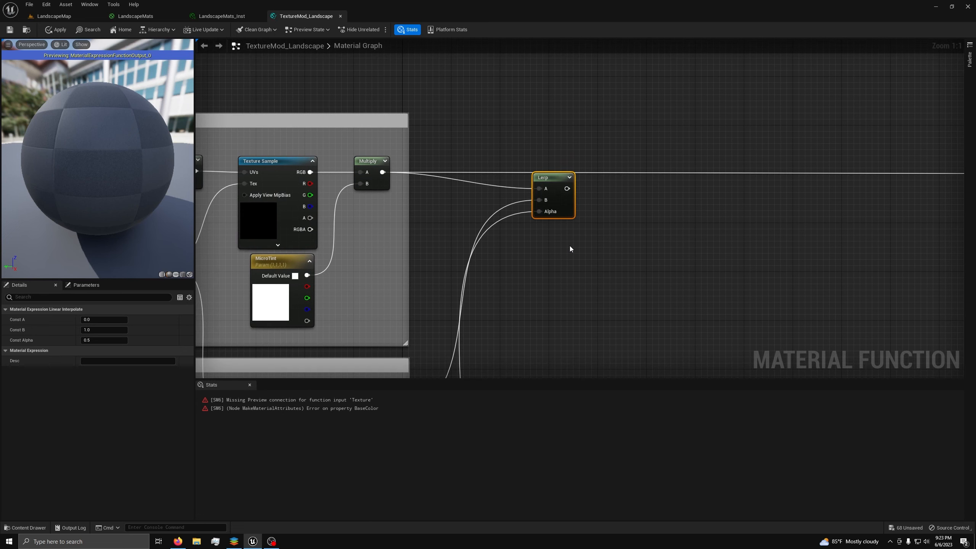
pyautogui.moveTo(566, 188); pyautogui.dragTo(897, 174)
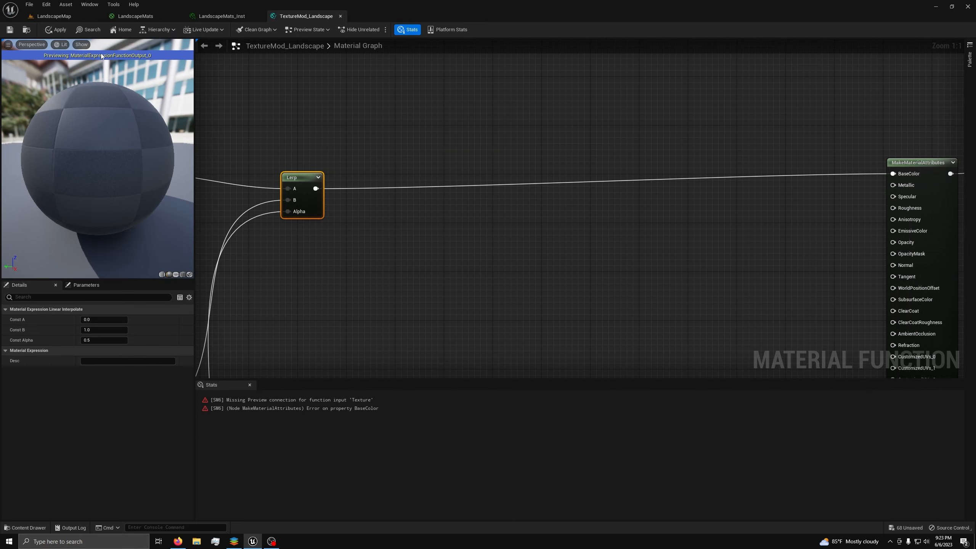
pyautogui.click(56, 30)
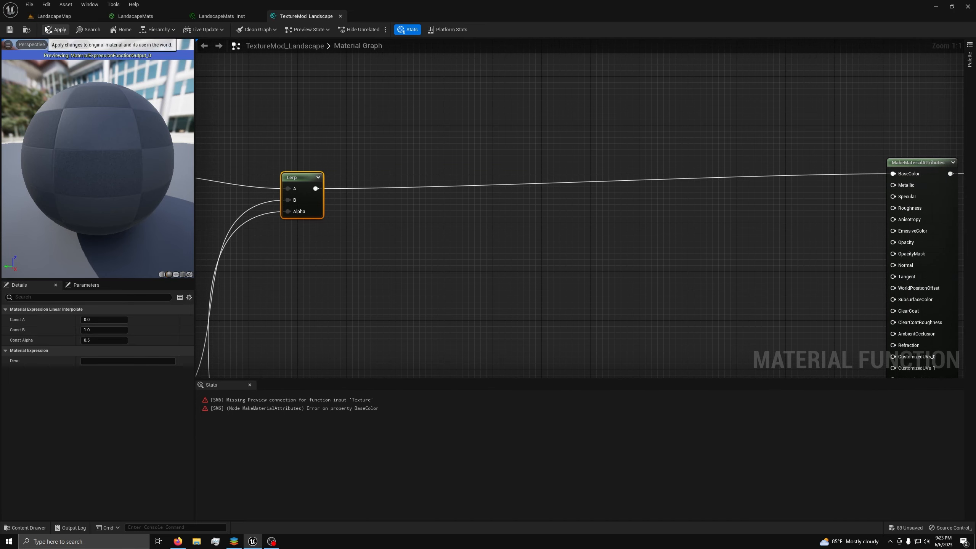
# - In LandscapeMats, name the duplicated grass tiling parameter Texture Tiling Grass Variation, with default 0.6, feeding Texture Tiling Variation
pyautogui.click(135, 16)
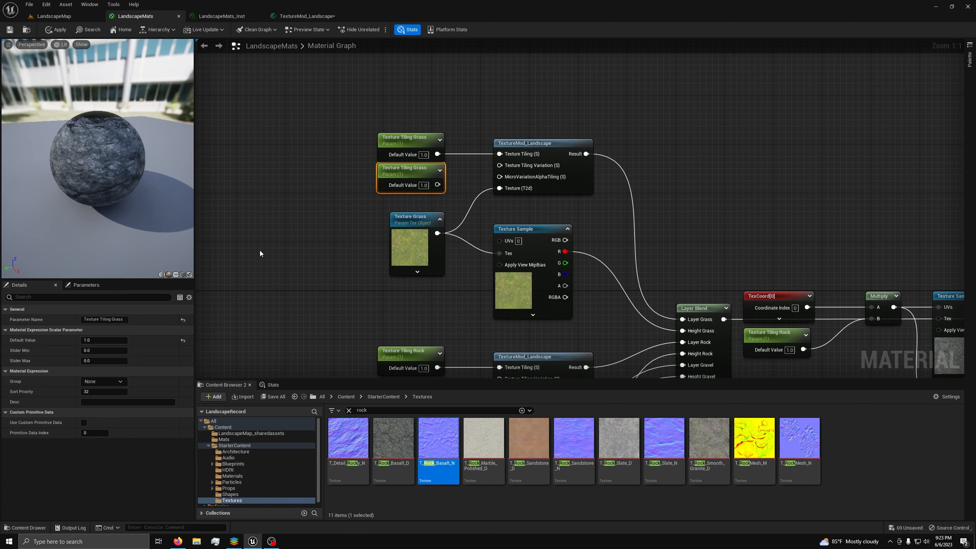
pyautogui.write('Variation')
pyautogui.press('Return')
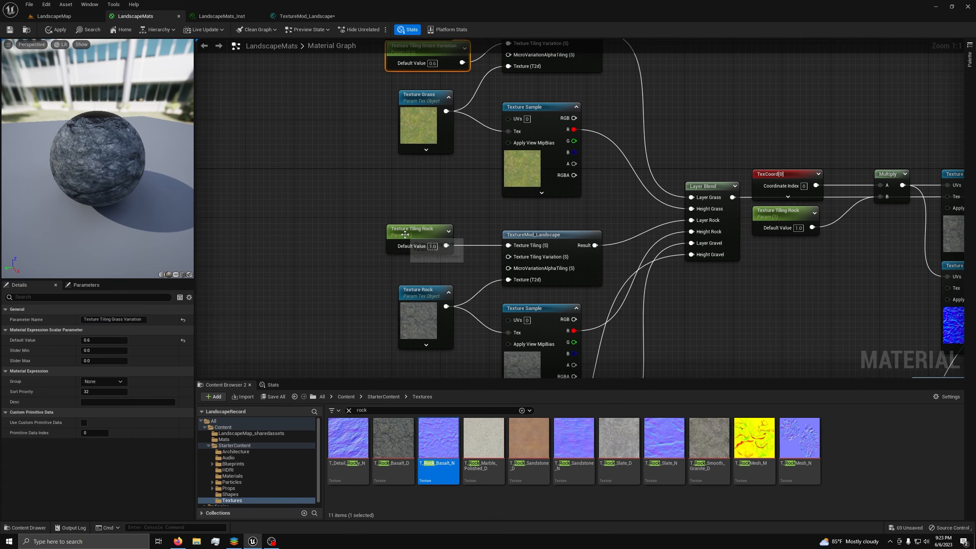
# - Duplicate Texture Tiling Rock as Texture Tiling Rock Variation with default 0.6 and connect it to the rock function's Texture Tiling Variation
pyautogui.hotkey('ctrl', 'w')
pyautogui.click(104, 320)
pyautogui.press('BackSpace')
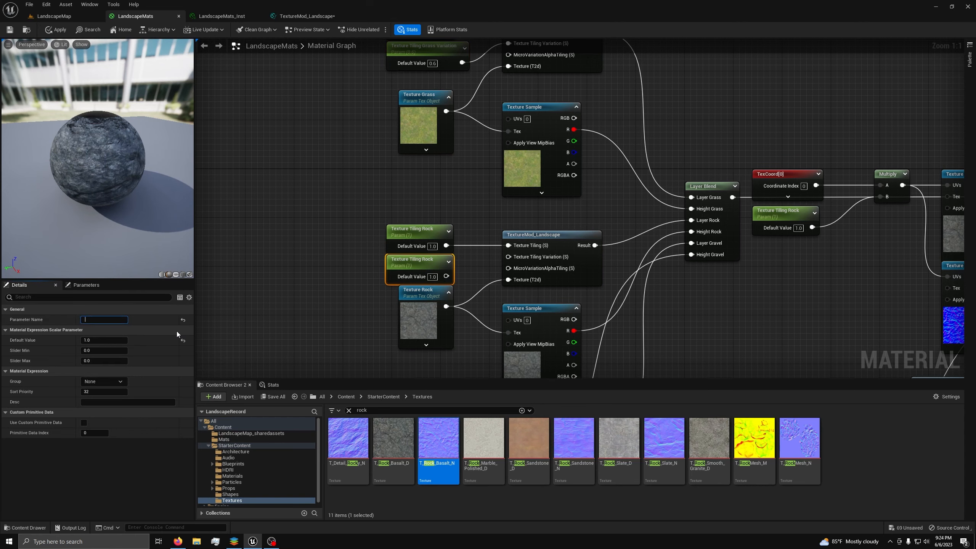
pyautogui.write('Texture Tiling Rock Variation')
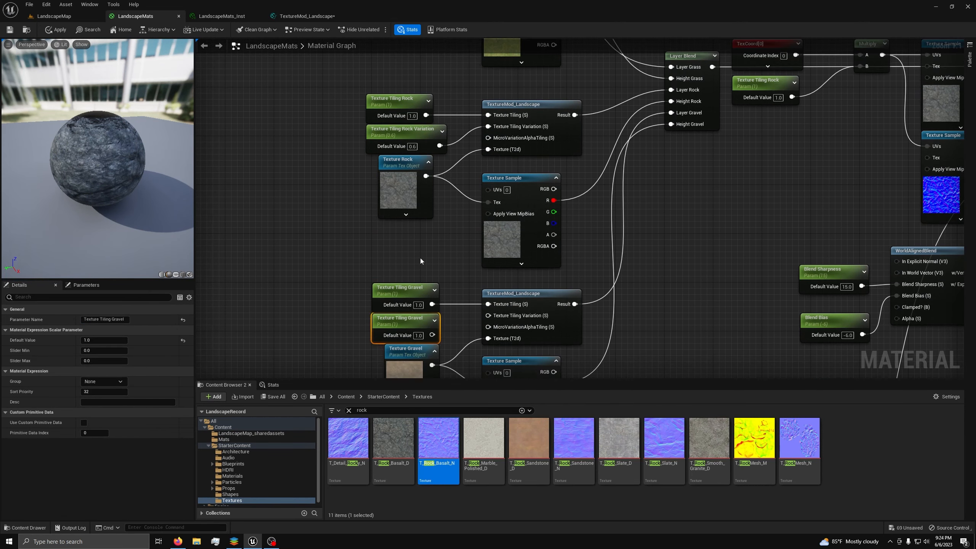
# - Create matching Variation parameters for the gravel texture tiling and the normal tilings, set to 0.6 and connected to Texture Tiling Variation
pyautogui.click(125, 319)
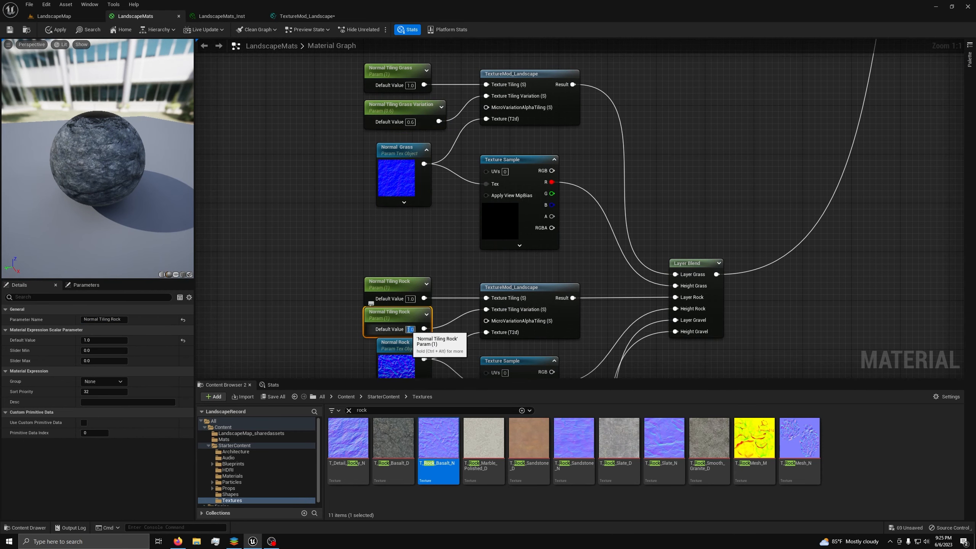
pyautogui.click(410, 329)
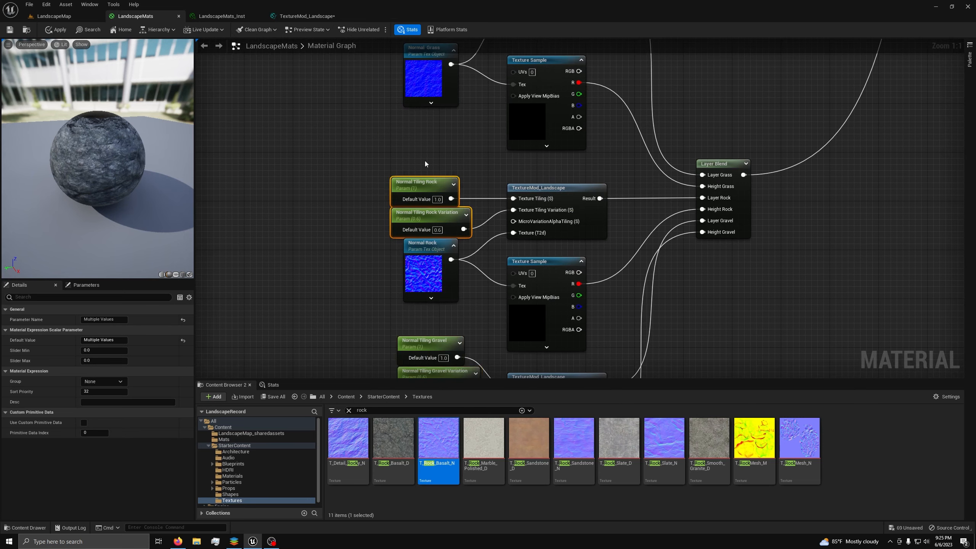
# - Promote the grass function's MicroVariationAlphaTiling input to a parameter named MicroVariationAlphaTiling with default 0.01
pyautogui.click(361, 257)
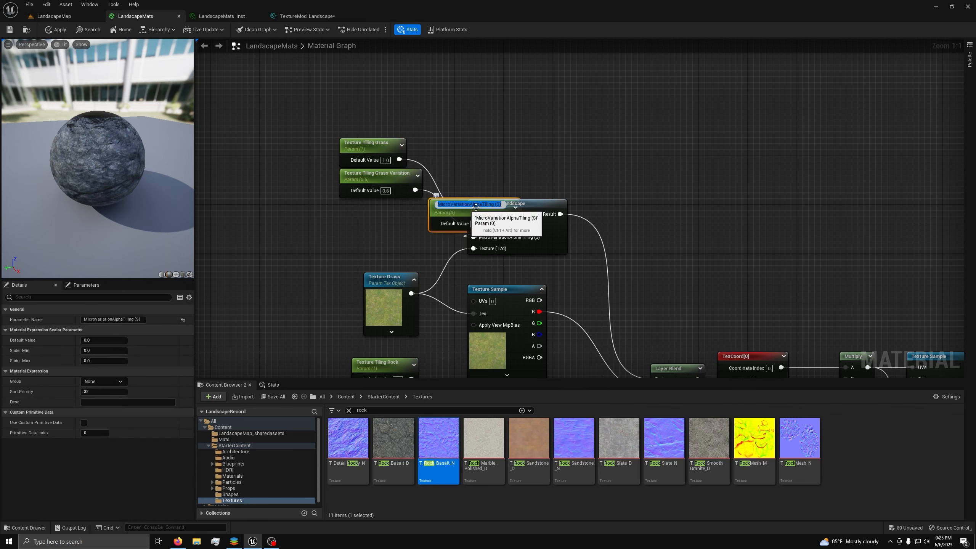
pyautogui.click(503, 205)
pyautogui.press('BackSpace')
pyautogui.press('BackSpace')
pyautogui.press('BackSpace')
pyautogui.press('BackSpace')
pyautogui.moveTo(477, 217); pyautogui.dragTo(387, 229)
pyautogui.click(385, 233)
pyautogui.write('0.01')
pyautogui.press('Return')
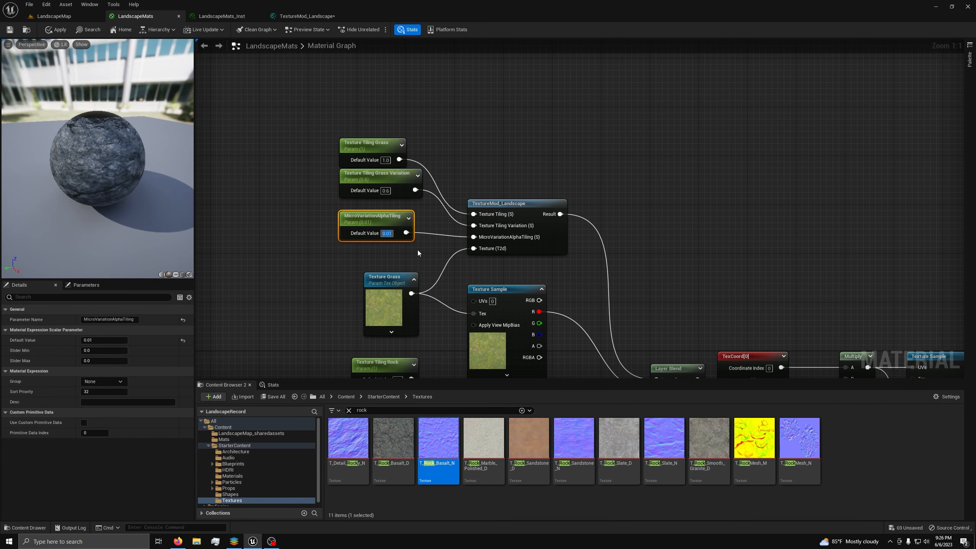
# - Copy the MicroVariationAlphaTiling parameter to the other texture and normal functions and connect each copy to its MicroVariationAlphaTiling input
pyautogui.click(331, 317)
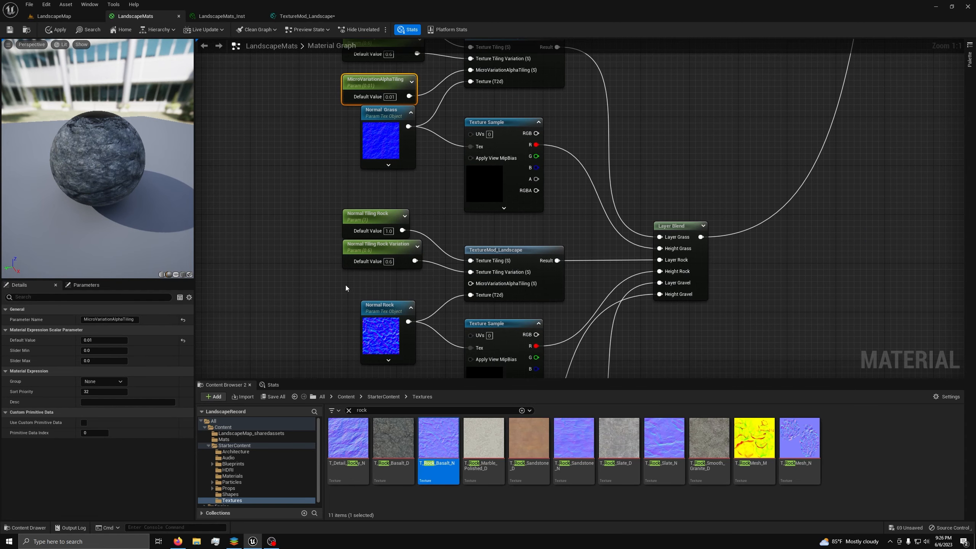
pyautogui.hotkey('ctrl', 'v')
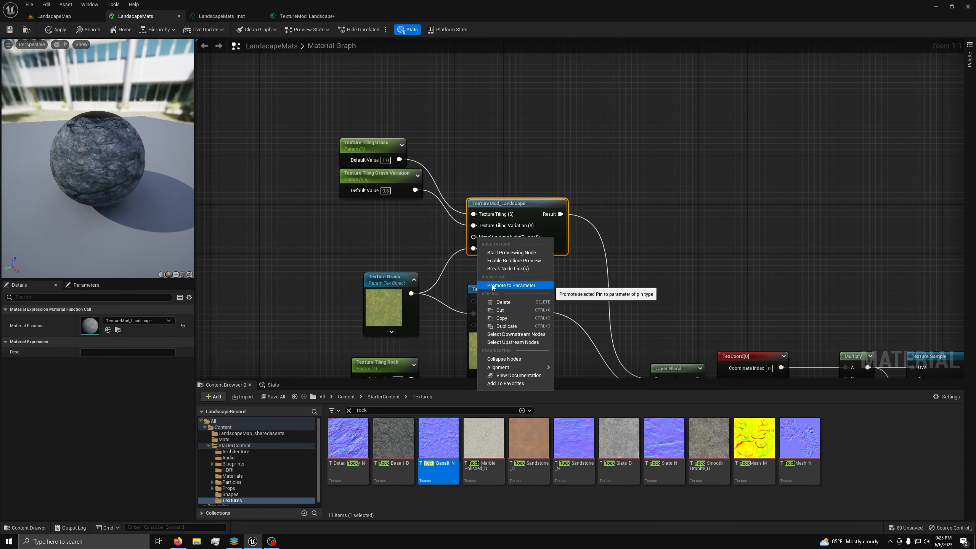
pyautogui.click(493, 285)
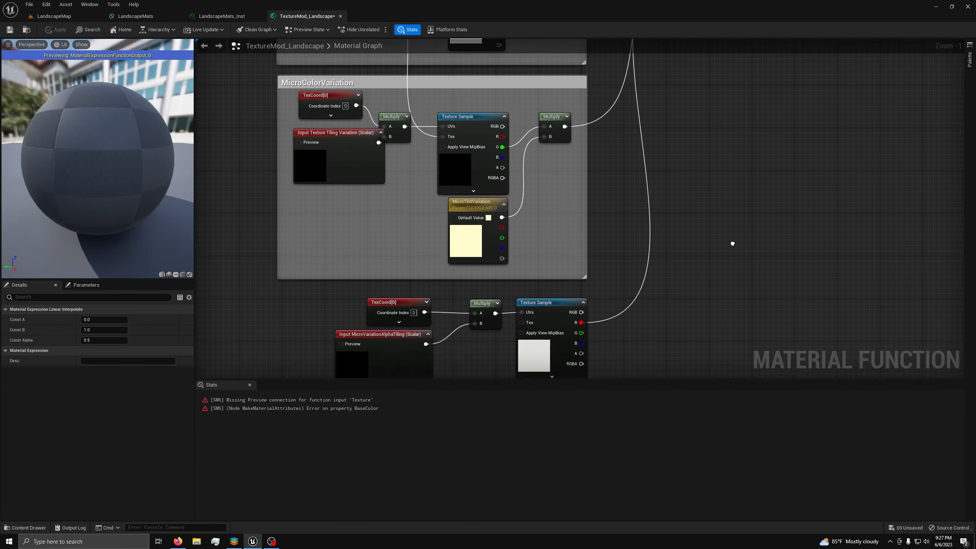
# - In TextureMod_Landscape, copy the T_MacroVariation Texture Sample above the MicroColor group and add a TextureCoordinate feeding a Multiply's A input
pyautogui.moveTo(732, 244); pyautogui.dragTo(732, 153, button='right')
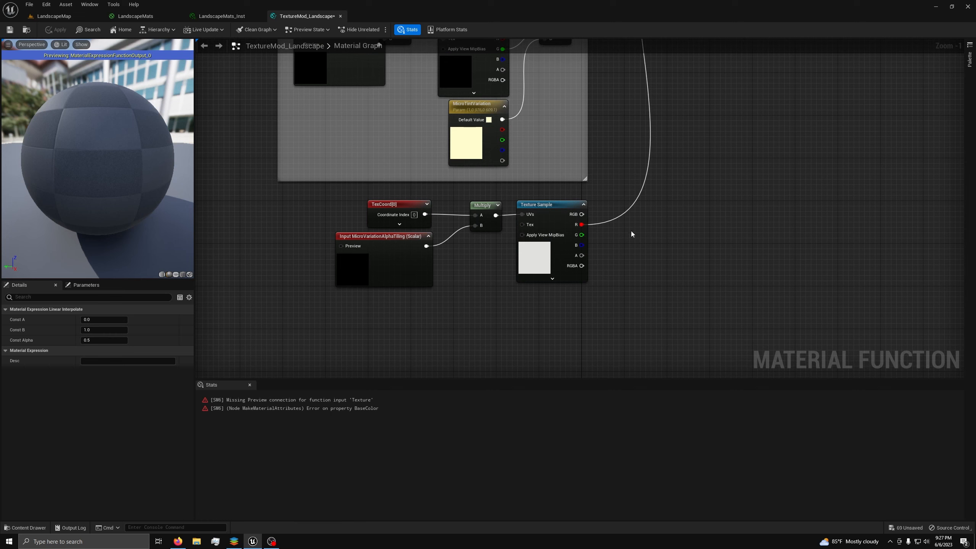
pyautogui.click(559, 245)
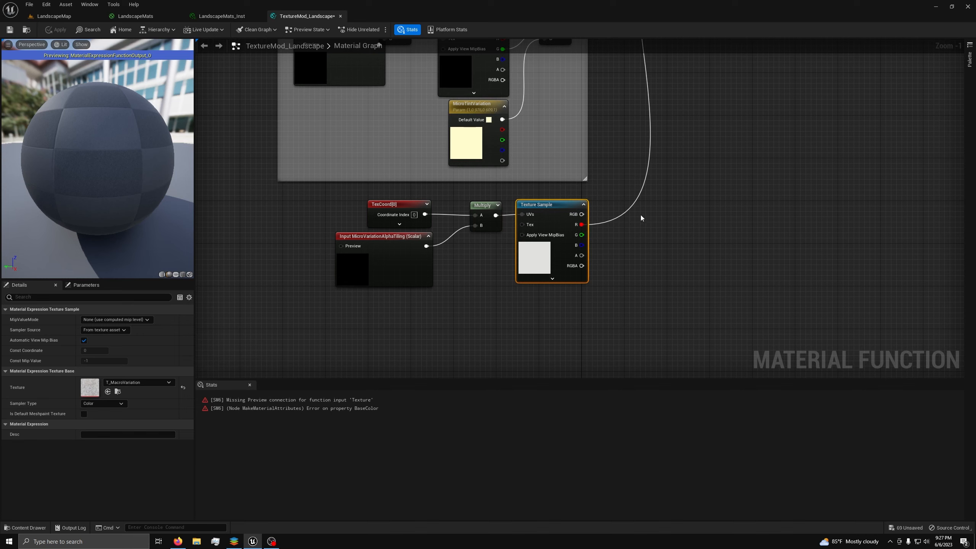
pyautogui.rightClick(406, 119)
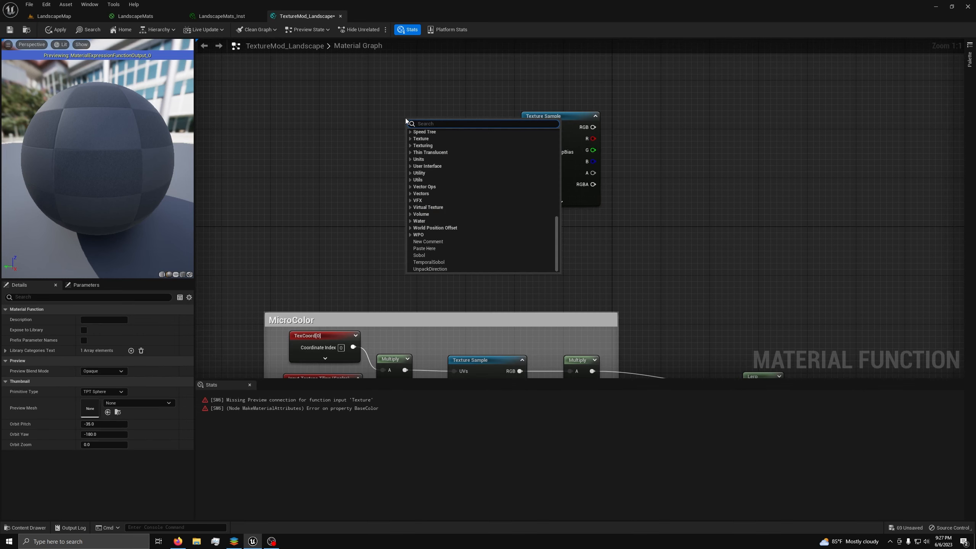
pyautogui.write('texture coor')
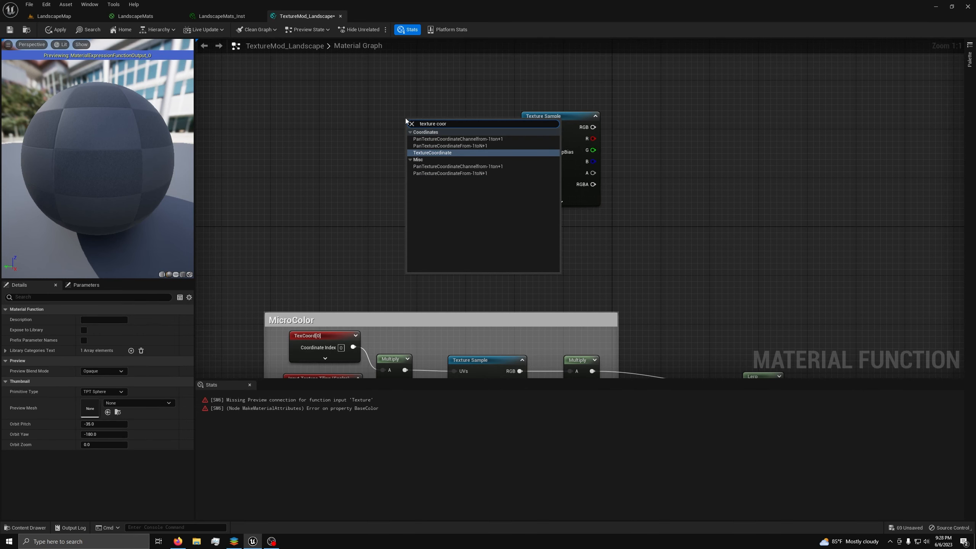
pyautogui.press('Return')
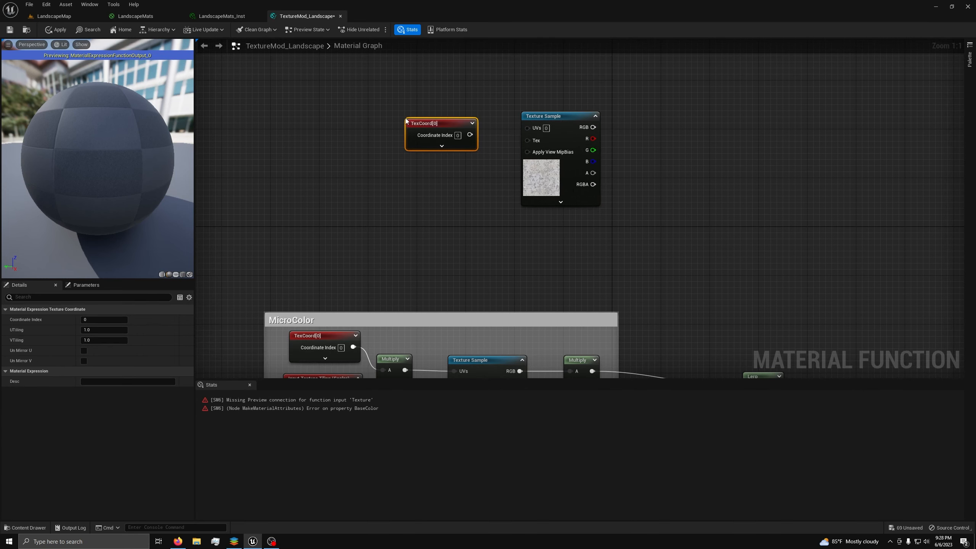
pyautogui.moveTo(458, 122)
pyautogui.mouseDown()
pyautogui.moveTo(415, 105)
pyautogui.moveTo(448, 123)
pyautogui.moveTo(455, 113)
pyautogui.mouseUp()
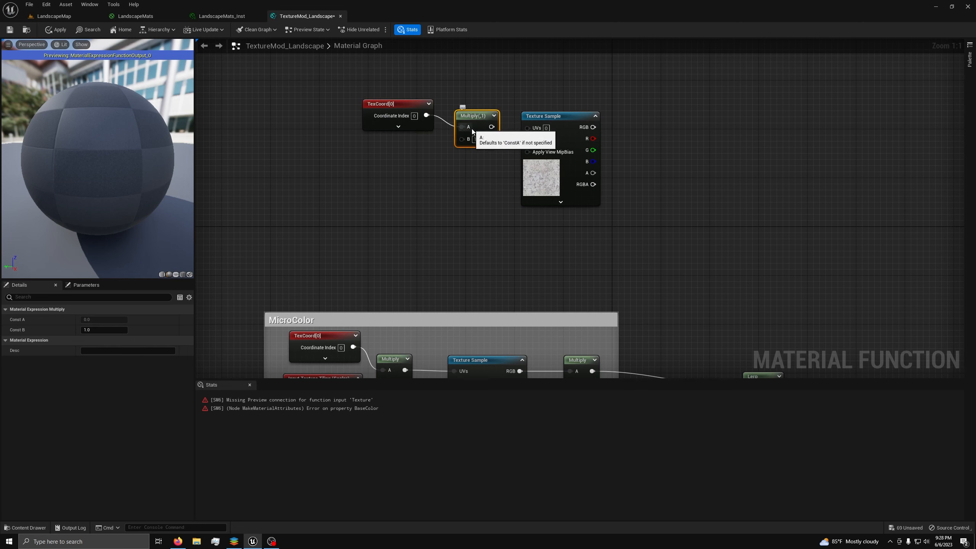
# - Connect a 0.005 constant to the Multiply's B input and route the Multiply into the copied Texture Sample's UVs
pyautogui.moveTo(415, 158); pyautogui.dragTo(416, 157)
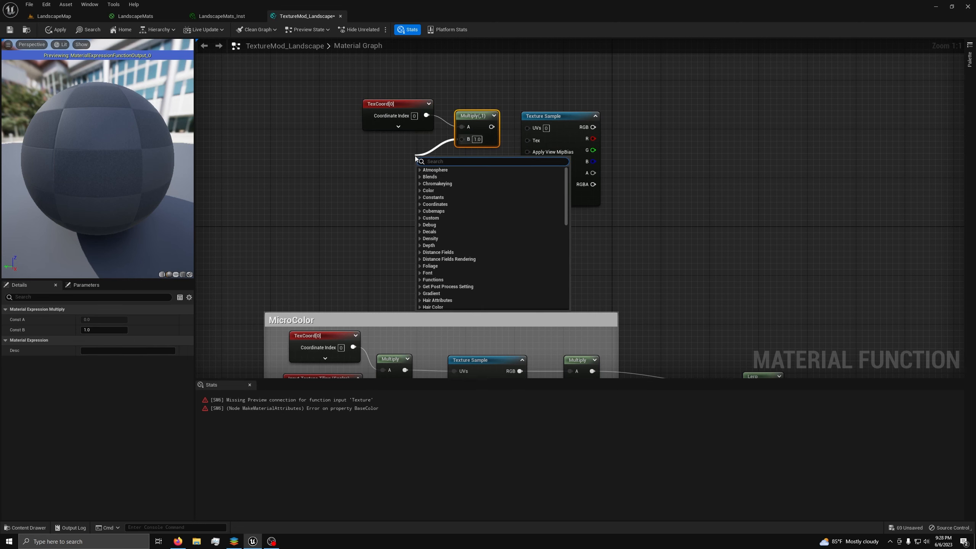
pyautogui.write('const')
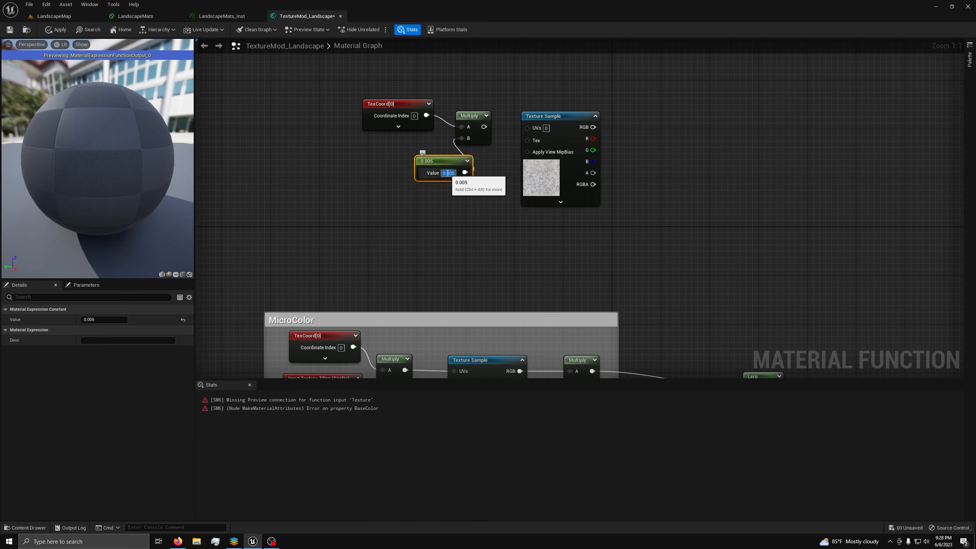
pyautogui.moveTo(448, 174); pyautogui.dragTo(400, 153)
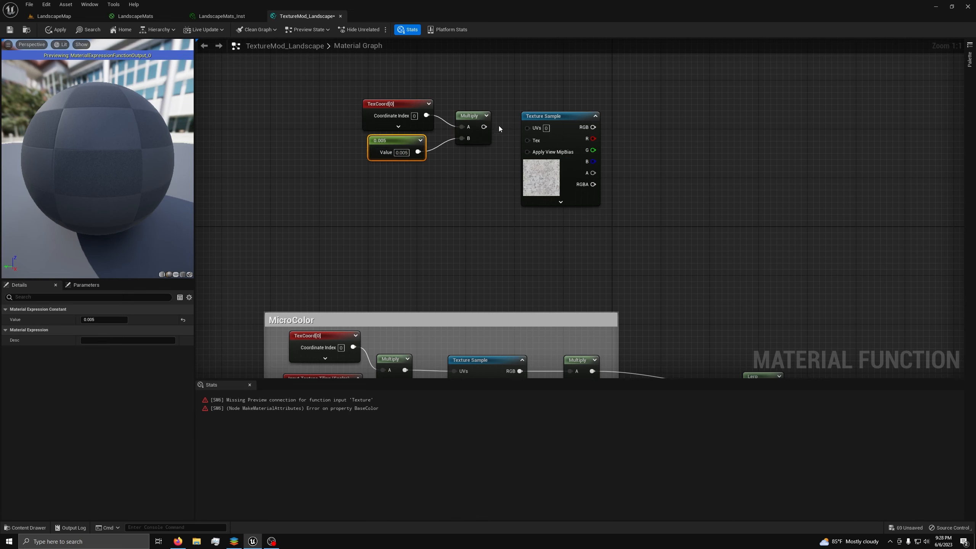
pyautogui.moveTo(484, 127); pyautogui.dragTo(527, 127)
# - Duplicate the macro noise chain below the original and set the copy's constant to 0.0015
pyautogui.moveTo(614, 95); pyautogui.dragTo(354, 184)
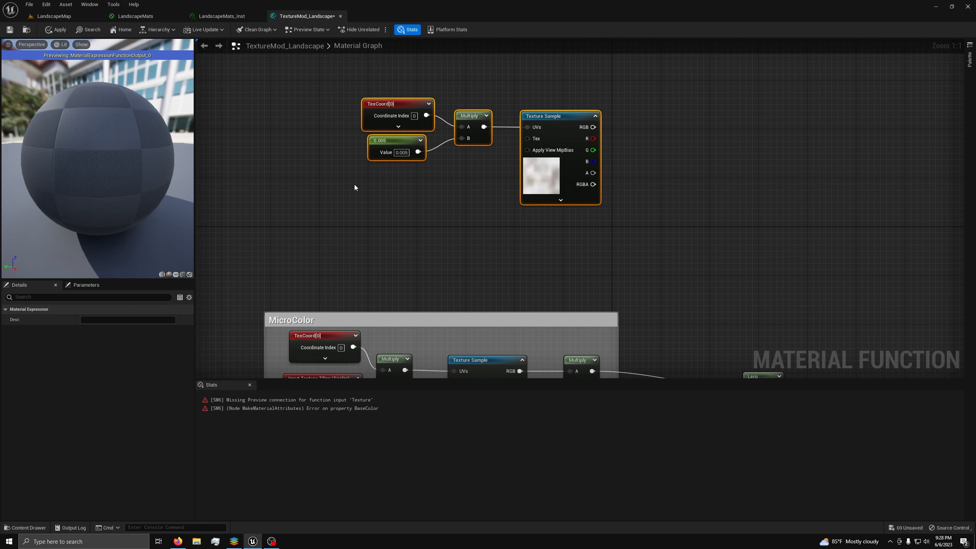
pyautogui.click(468, 191)
pyautogui.moveTo(573, 83); pyautogui.dragTo(391, 187)
pyautogui.moveTo(544, 132); pyautogui.dragTo(527, 95)
pyautogui.hotkey('ctrl', 'c')
pyautogui.click(380, 203)
pyautogui.hotkey('ctrl', 'v')
pyautogui.moveTo(488, 213); pyautogui.dragTo(520, 201)
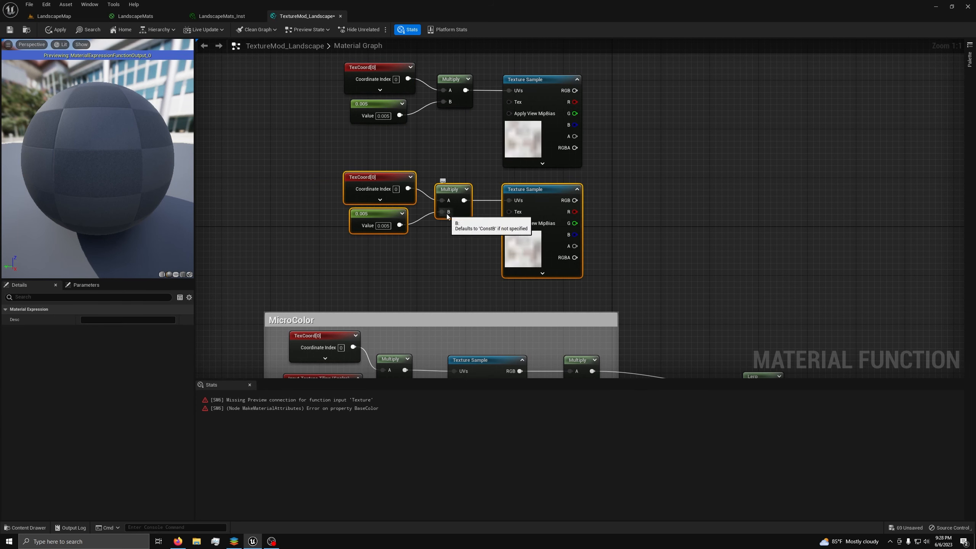
pyautogui.click(388, 226)
# - Connect the R output of each macro noise Texture Sample to its own Add node with B set to 0.5
pyautogui.moveTo(512, 133); pyautogui.dragTo(554, 138)
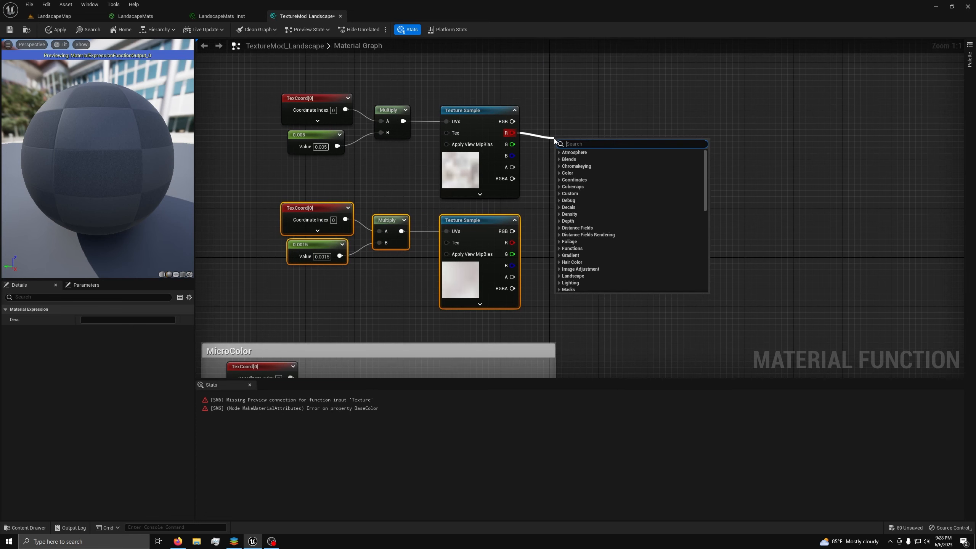
pyautogui.write('add')
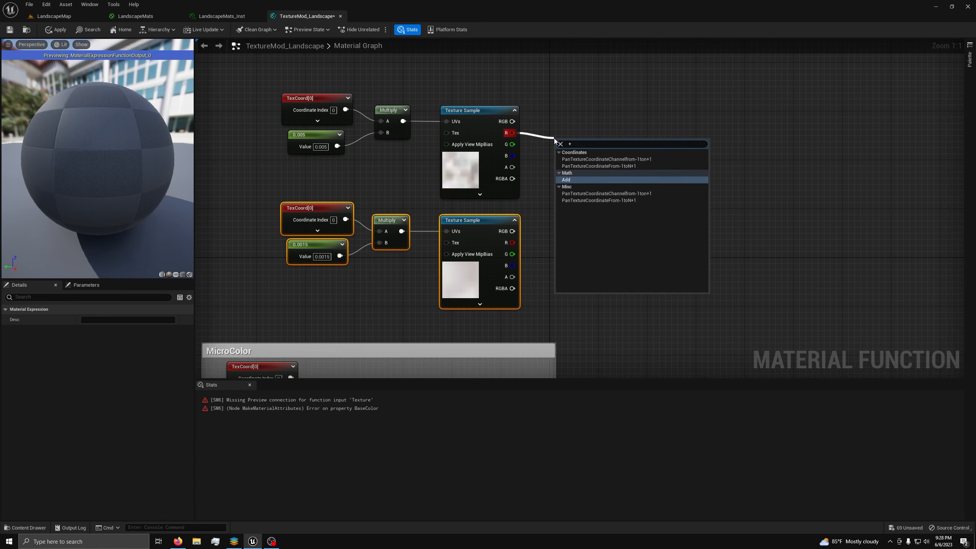
pyautogui.press('Return')
pyautogui.moveTo(512, 242); pyautogui.dragTo(543, 242)
pyautogui.write('add')
pyautogui.press('Return')
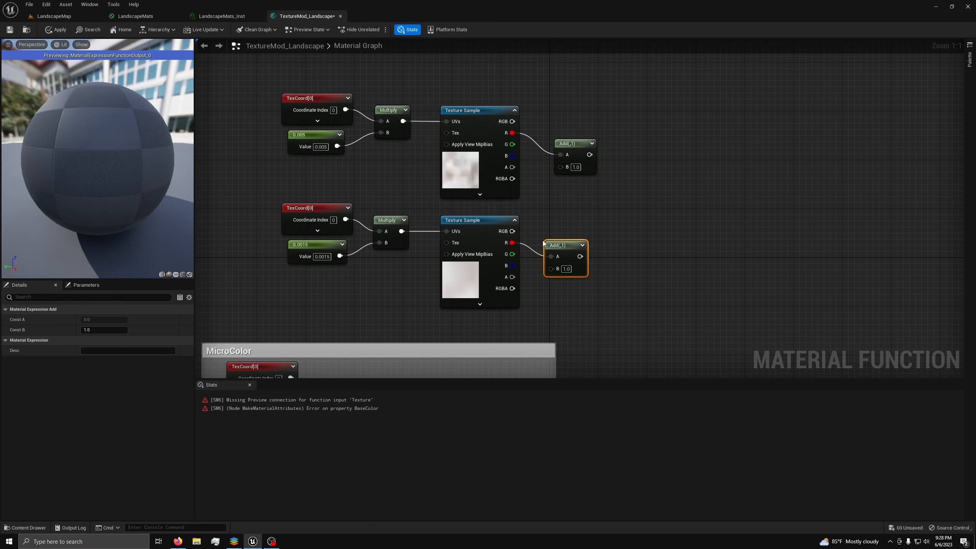
pyautogui.click(567, 269)
pyautogui.write('.5')
pyautogui.press('Return')
pyautogui.click(574, 167)
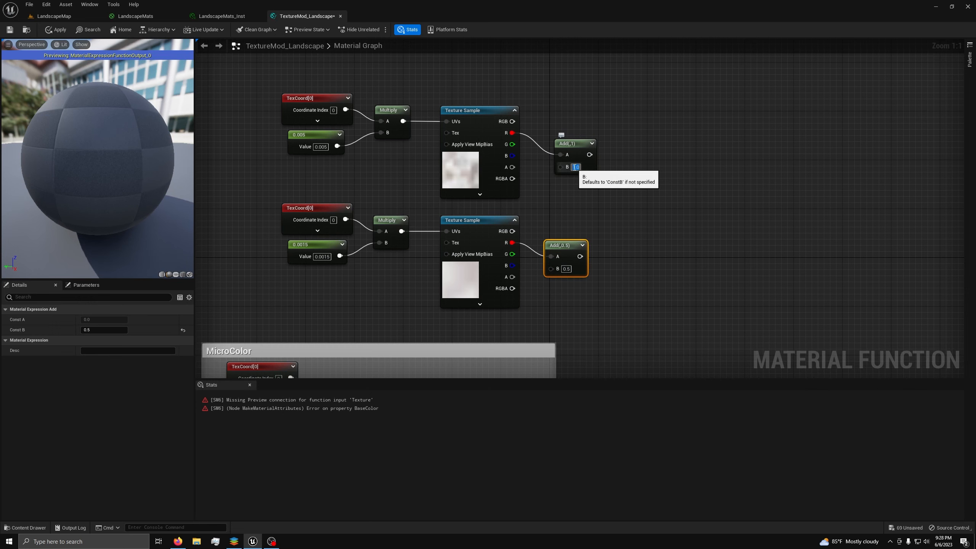
# - Multiply the two Add results together in a new Multiply node
pyautogui.moveTo(583, 208); pyautogui.dragTo(526, 210, button='right')
pyautogui.moveTo(533, 157); pyautogui.dragTo(595, 201)
pyautogui.write('multiply')
pyautogui.press('Return')
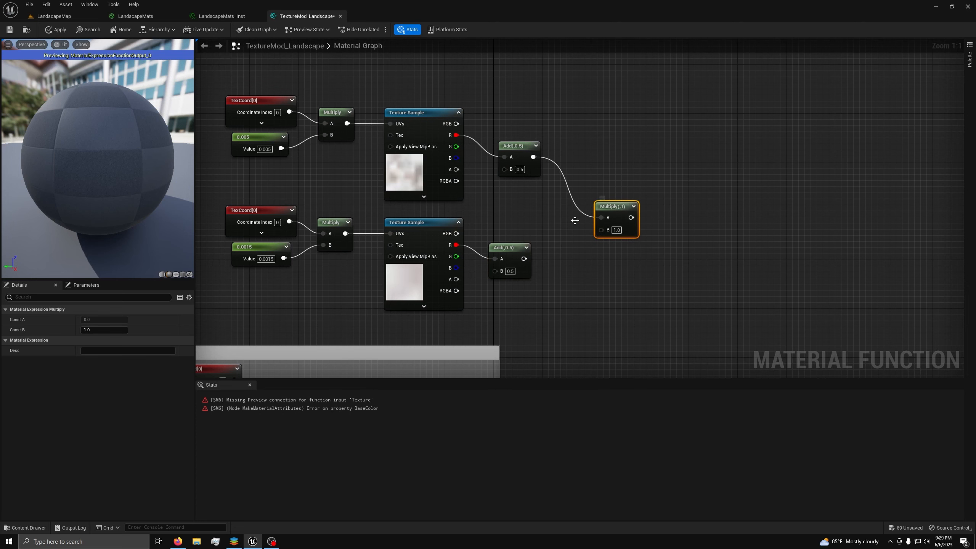
pyautogui.moveTo(523, 259); pyautogui.dragTo(611, 231)
# - Enclose the noise nodes in a comment titled Macro Variation Noise
pyautogui.write('M')
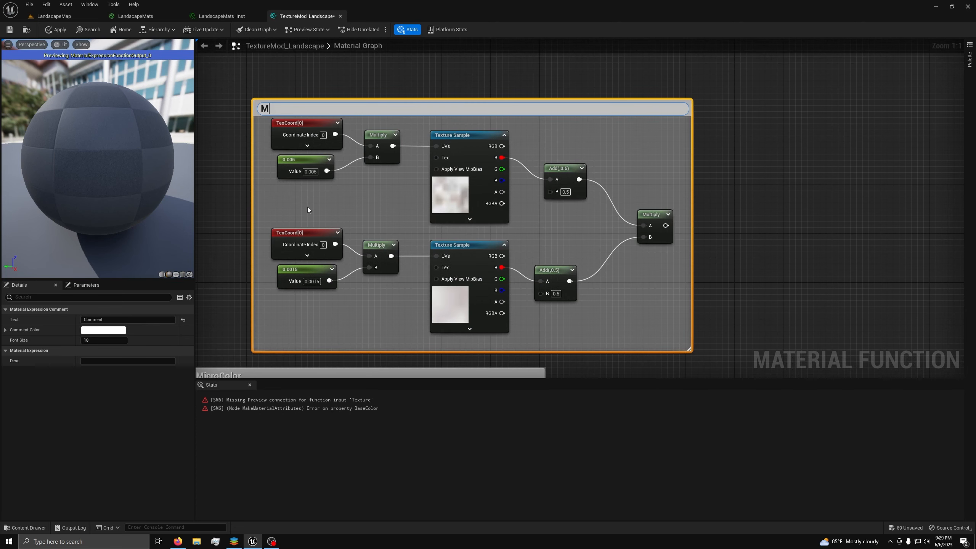
pyautogui.write('acro Variation Noise')
pyautogui.press('Return')
pyautogui.click(751, 214)
# - Add a scalar function input named Noise Constrast feeding a new Lerp's A, and connect the noise Multiply to its Alpha
pyautogui.moveTo(751, 214); pyautogui.dragTo(554, 190, button='right')
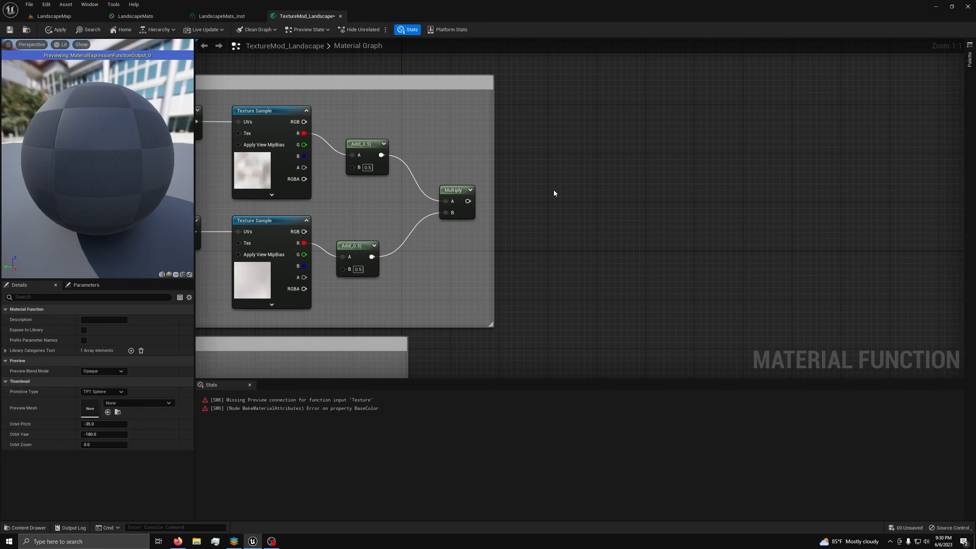
pyautogui.click(553, 190)
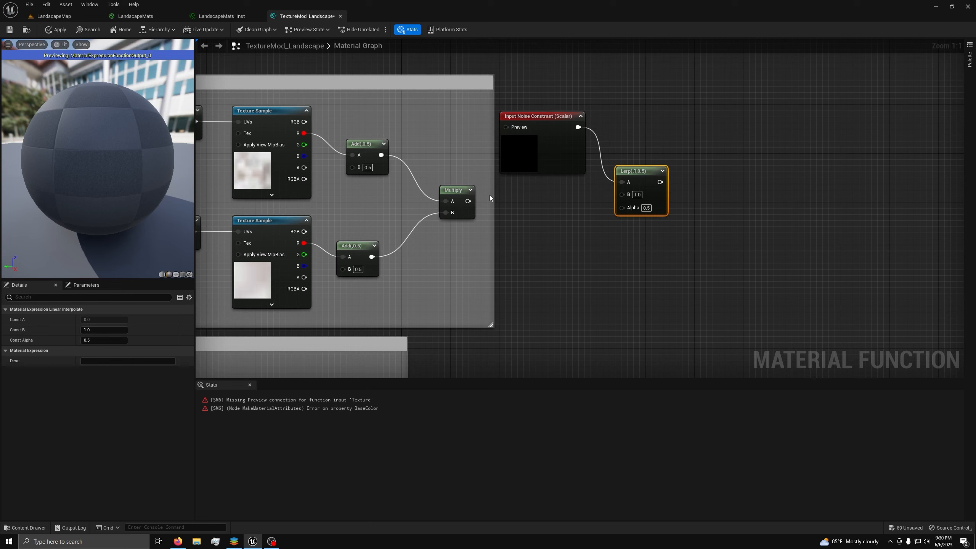
pyautogui.moveTo(468, 201); pyautogui.dragTo(622, 208)
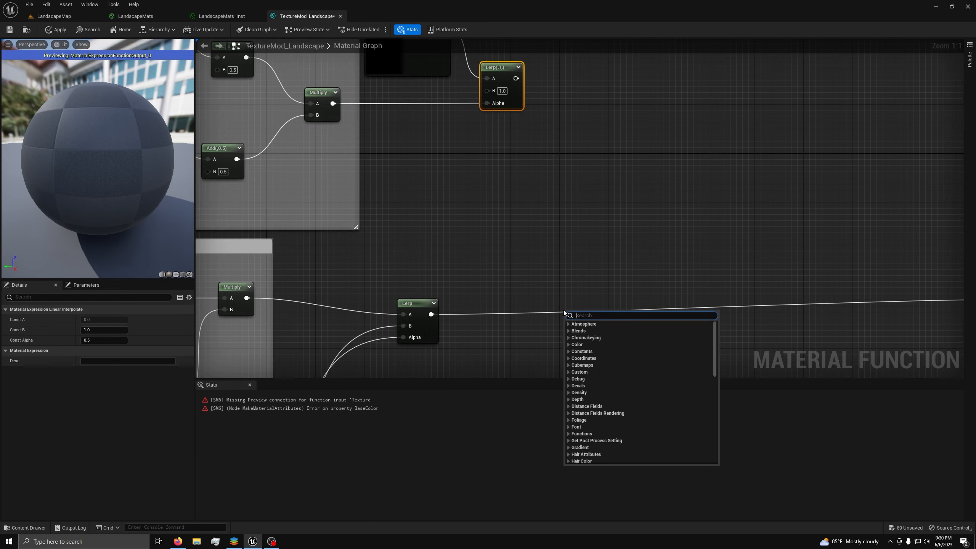
# - Multiply the noise Lerp by the micro color Lerp, connect the result to BaseColor on MakeMaterialAttributes, and save the function
pyautogui.write('*')
pyautogui.press('Return')
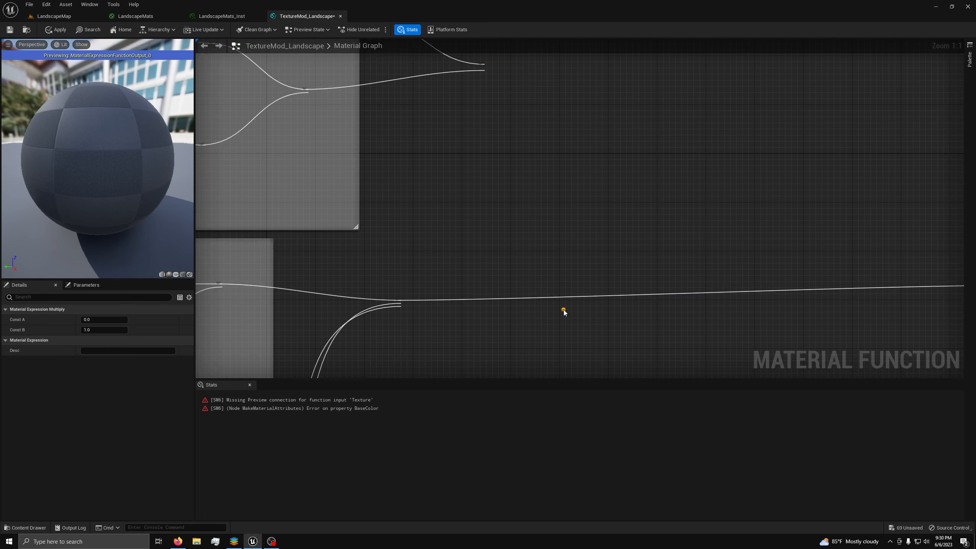
pyautogui.moveTo(520, 79); pyautogui.dragTo(545, 334)
pyautogui.moveTo(545, 334); pyautogui.dragTo(431, 314)
pyautogui.moveTo(764, 338); pyautogui.dragTo(524, 307, button='right')
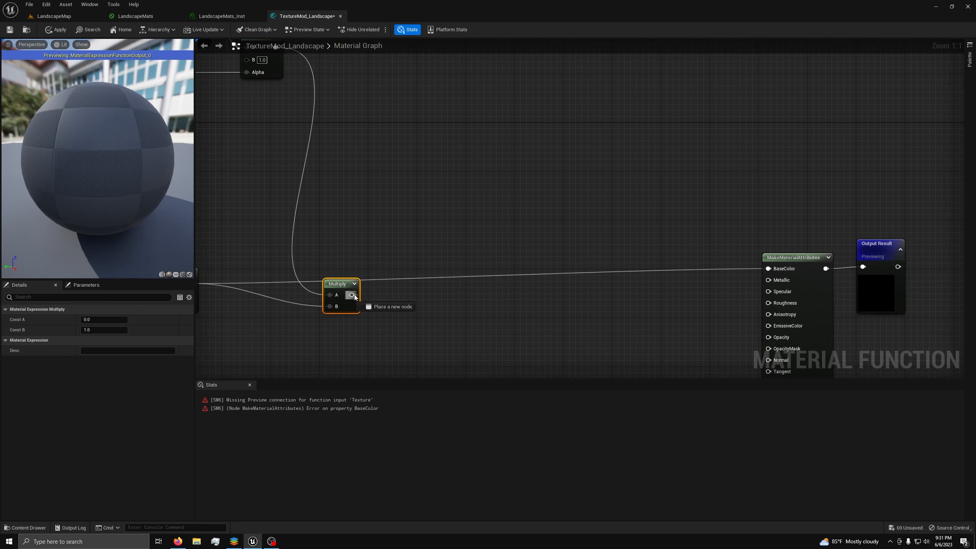
pyautogui.moveTo(352, 295); pyautogui.dragTo(768, 269)
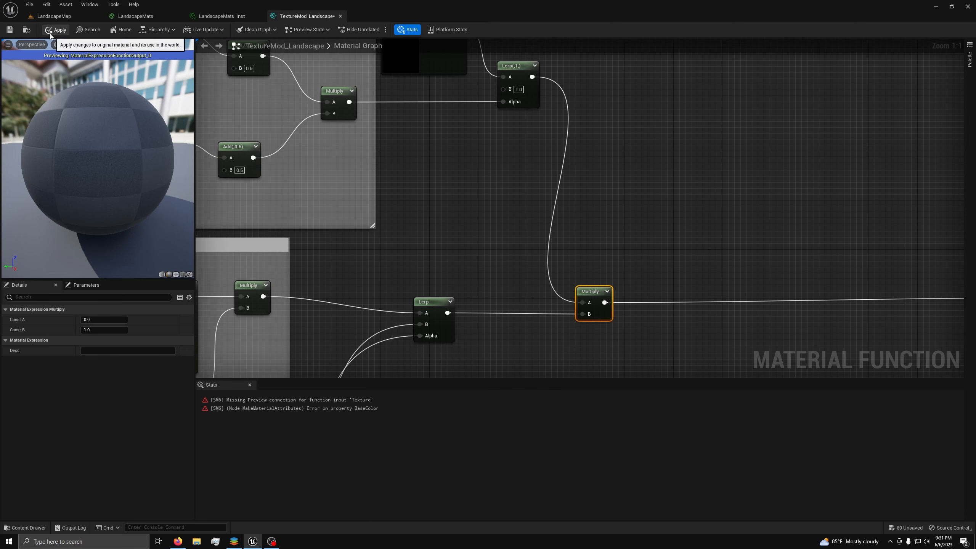
pyautogui.click(10, 31)
# - In LandscapeMats, promote the grass texture function's Noise Constrast input to a parameter with default 0.5
pyautogui.click(135, 16)
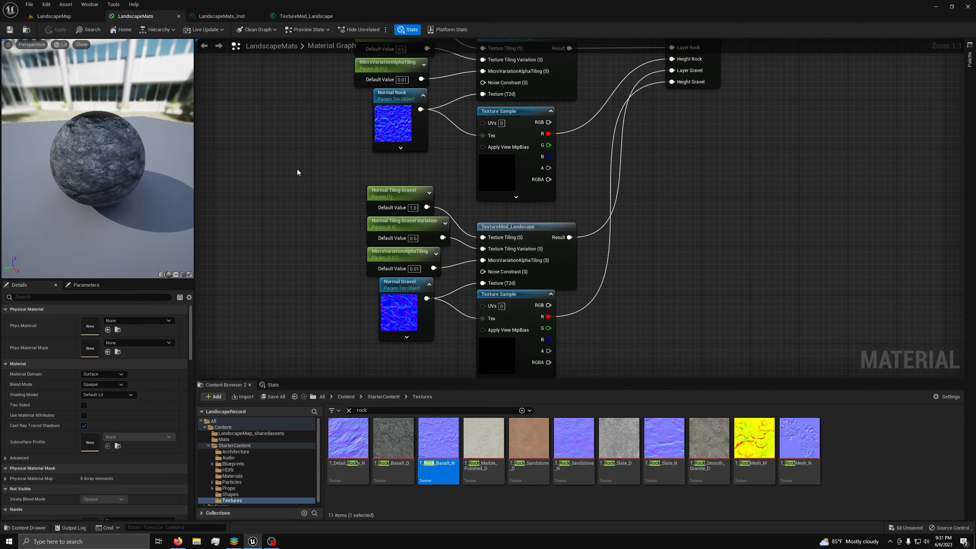
pyautogui.moveTo(297, 169); pyautogui.dragTo(346, 334, button='right')
pyautogui.moveTo(313, 196); pyautogui.dragTo(342, 373, button='right')
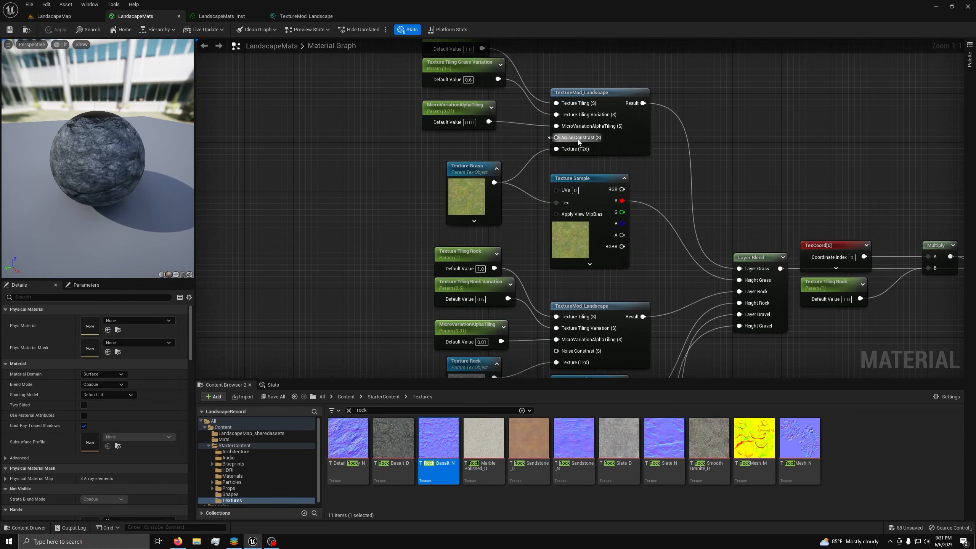
pyautogui.rightClick(578, 139)
pyautogui.click(581, 101)
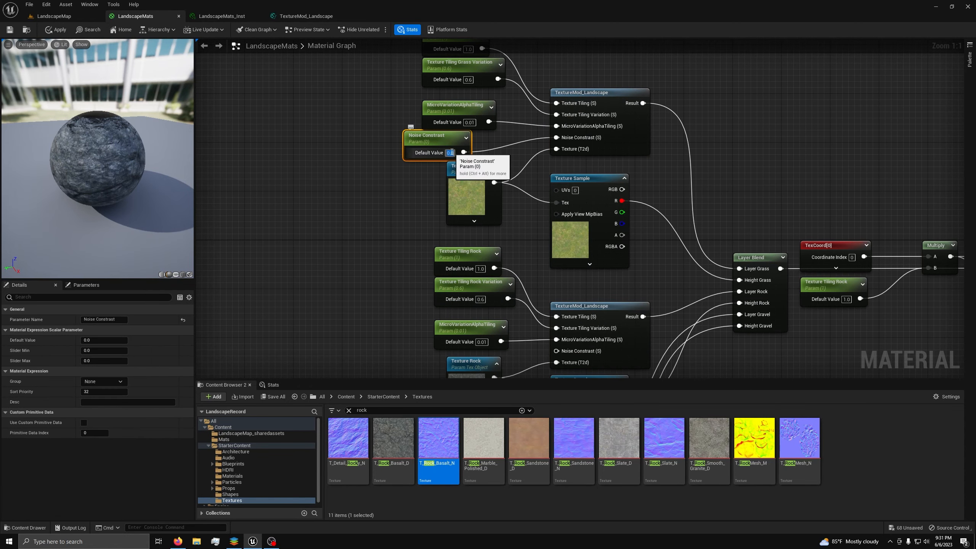
pyautogui.write('0.5')
pyautogui.press('Return')
# - Paste copies of the Noise Constrast parameter and connect them to the rock and gravel texture functions
pyautogui.hotkey('ctrl', 'v')
pyautogui.moveTo(427, 323); pyautogui.dragTo(556, 351)
pyautogui.moveTo(538, 348); pyautogui.dragTo(521, 99, button='right')
pyautogui.hotkey('ctrl', 'v')
pyautogui.moveTo(409, 281); pyautogui.dragTo(565, 293)
# - Paste Noise Constrast parameter copies for the grass, rock and gravel normal functions and connect each to its Noise Constrast input
pyautogui.moveTo(553, 304); pyautogui.dragTo(553, 86, button='right')
pyautogui.hotkey('ctrl', 'v')
pyautogui.moveTo(421, 285); pyautogui.dragTo(568, 277)
pyautogui.moveTo(375, 266); pyautogui.dragTo(379, 83, button='right')
pyautogui.hotkey('ctrl', 'v')
pyautogui.moveTo(396, 220); pyautogui.dragTo(561, 230)
pyautogui.hotkey('ctrl', 'v')
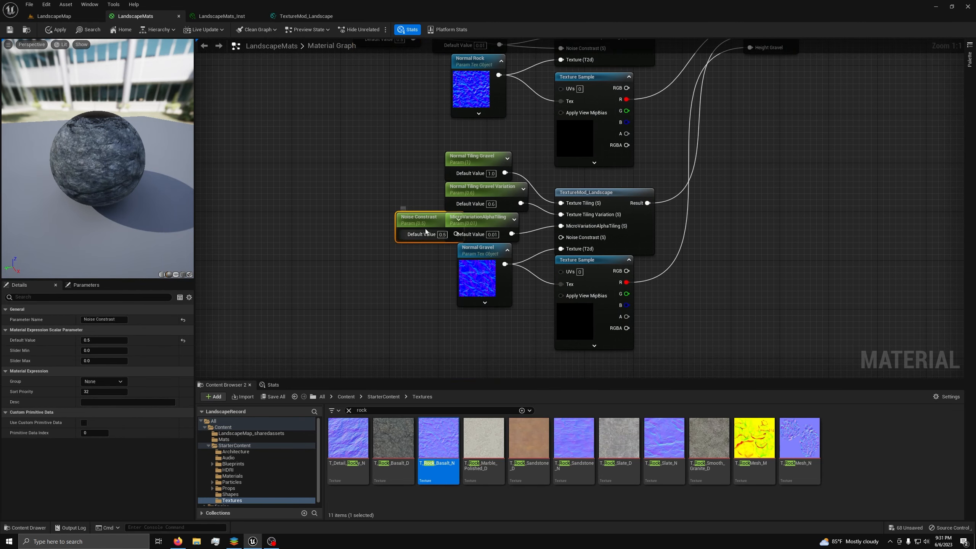
pyautogui.moveTo(425, 231); pyautogui.dragTo(382, 231)
pyautogui.moveTo(414, 234); pyautogui.dragTo(561, 237)
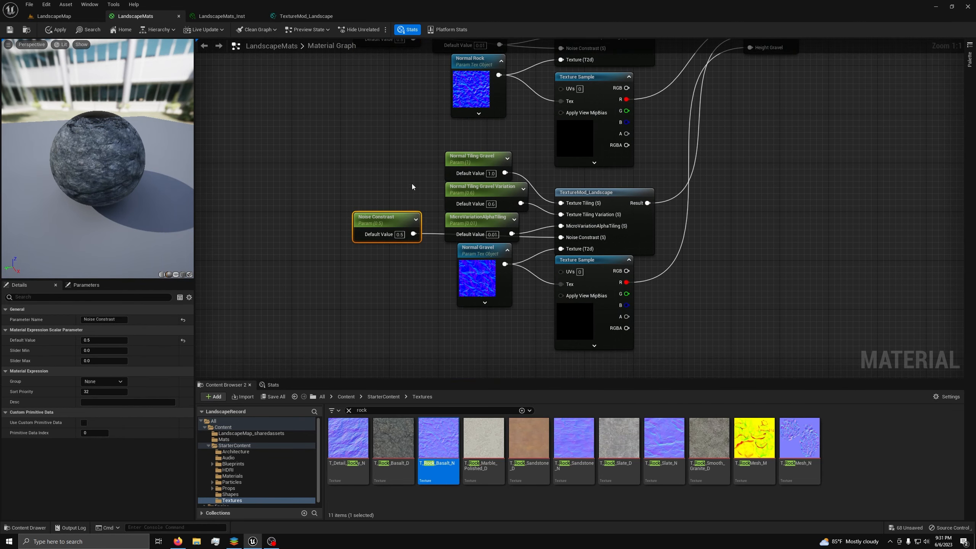
# - Save the landscape material and play the LandscapeMap level to preview the macro variation
pyautogui.click(9, 30)
pyautogui.click(53, 16)
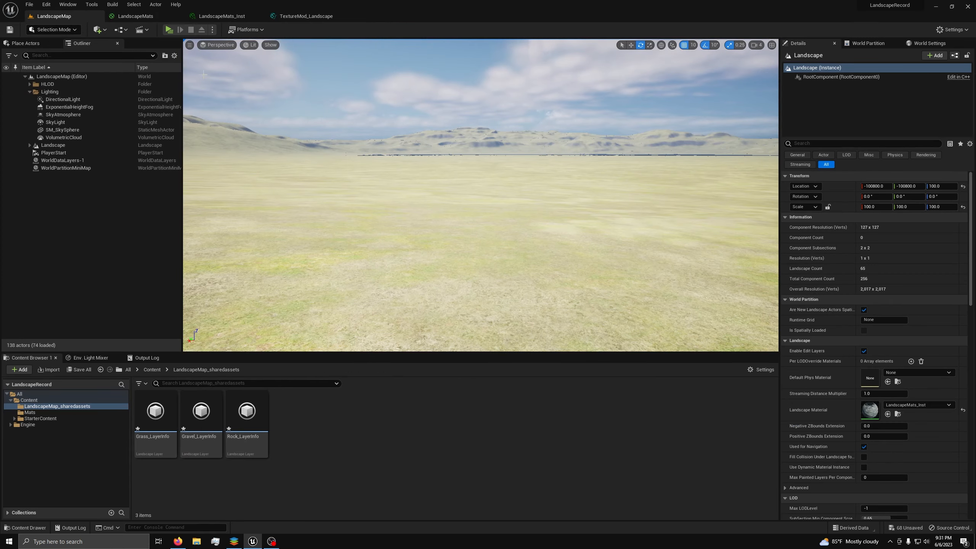
pyautogui.click(168, 30)
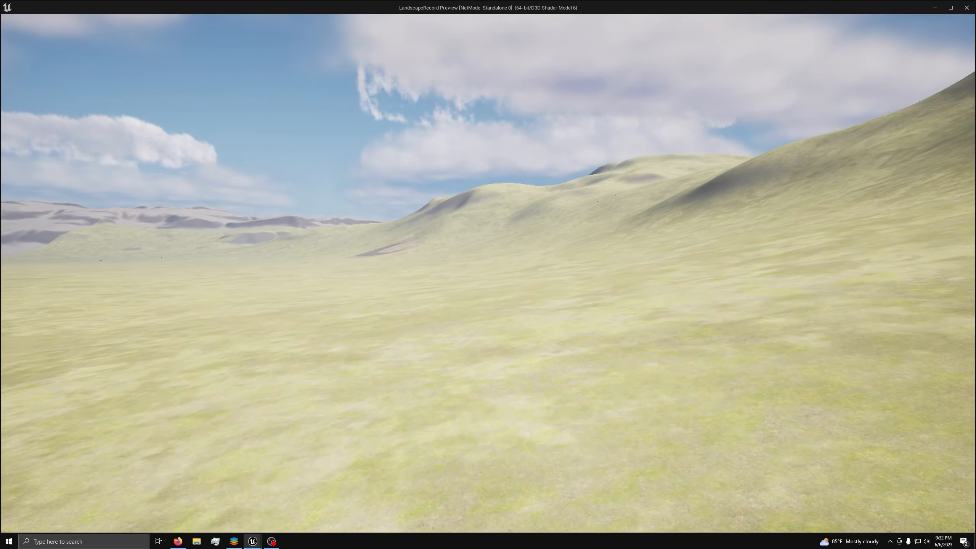
# - Move forward across the grass plain toward the hills in the running preview to examine the macro variation near and far
pyautogui.press('w')
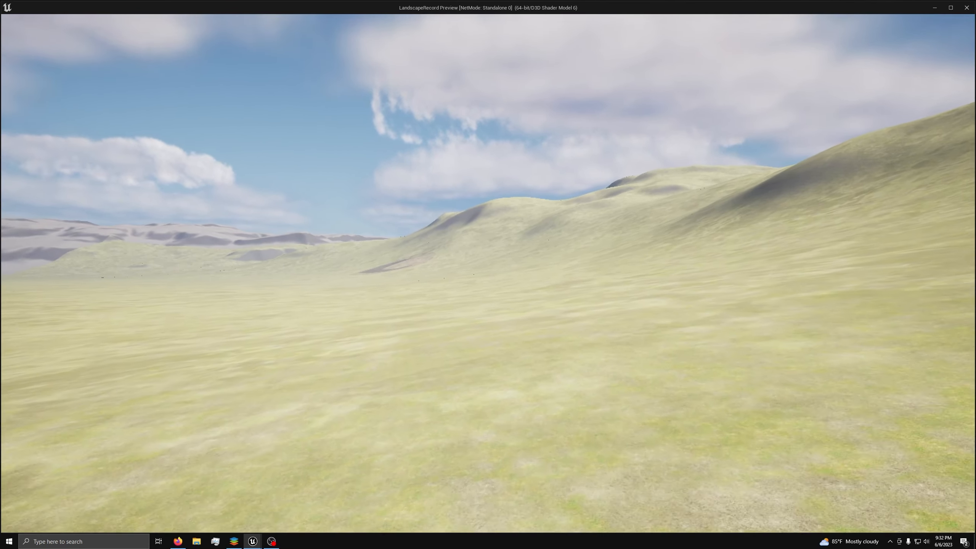
pyautogui.press('w')
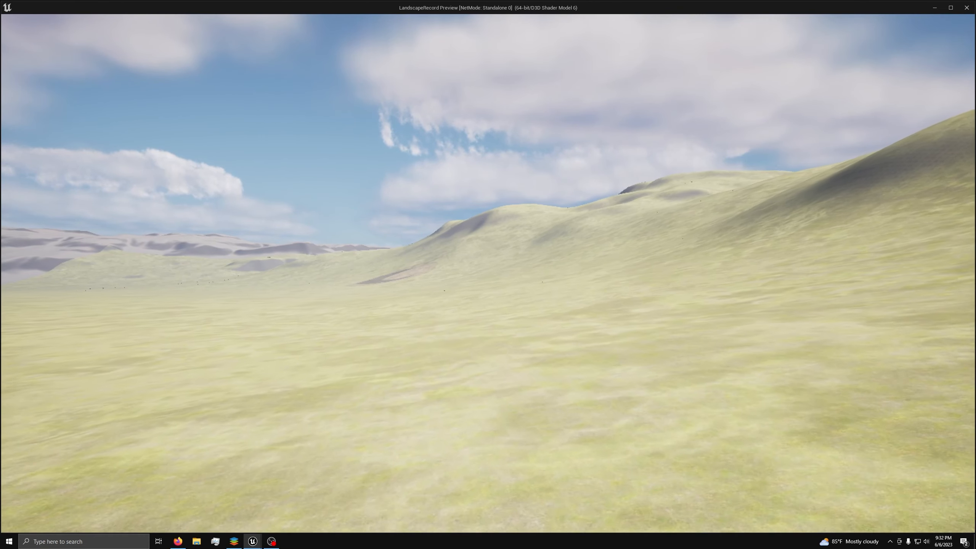
pyautogui.press('w')
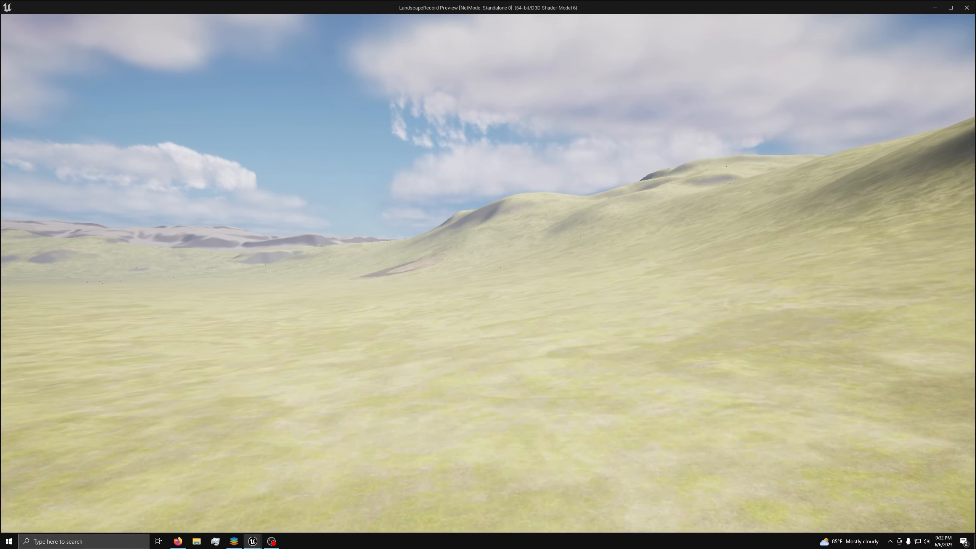
pyautogui.press('w')
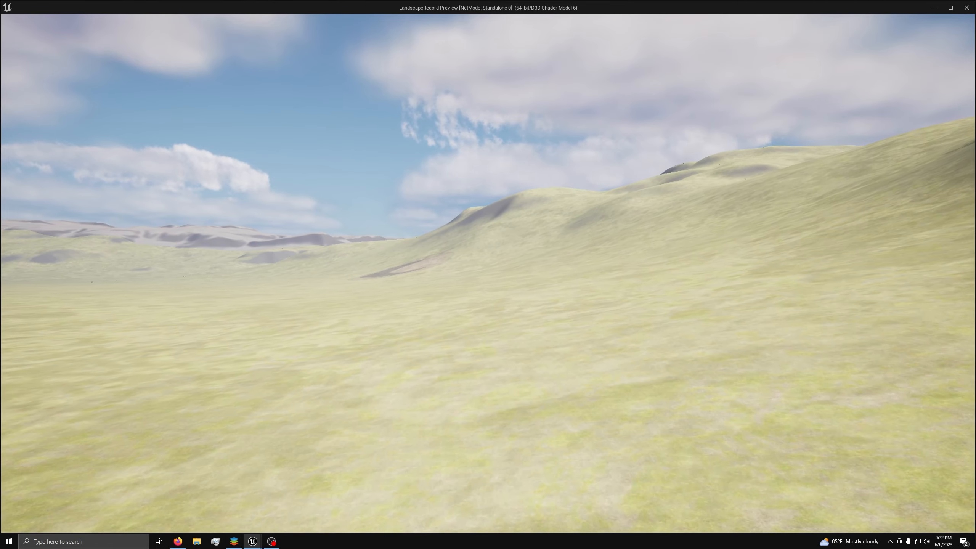
pyautogui.press('w')
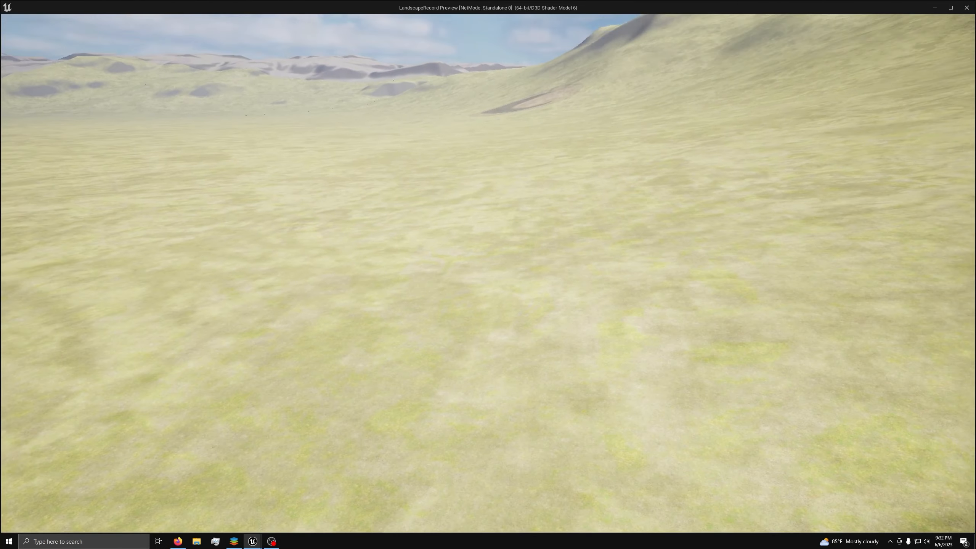
pyautogui.press('w')
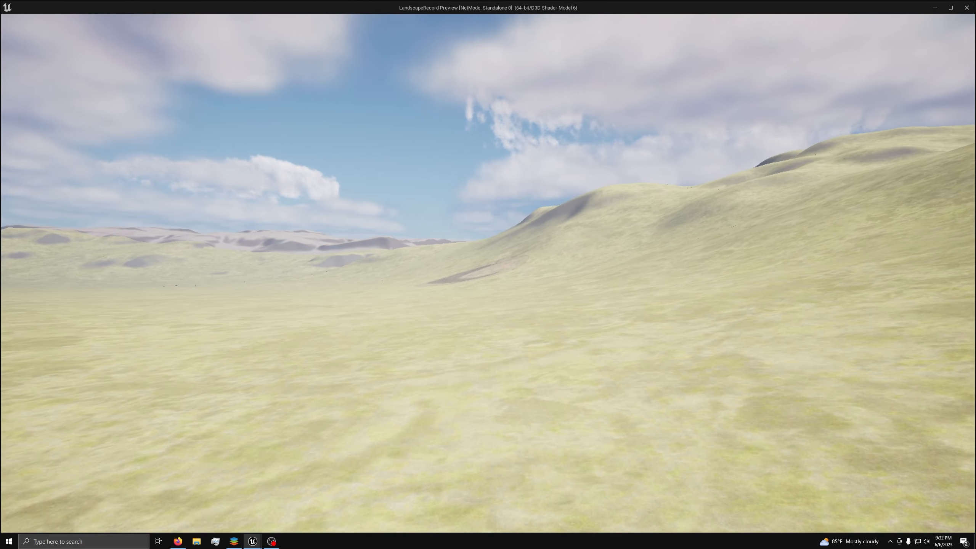
pyautogui.press('w')
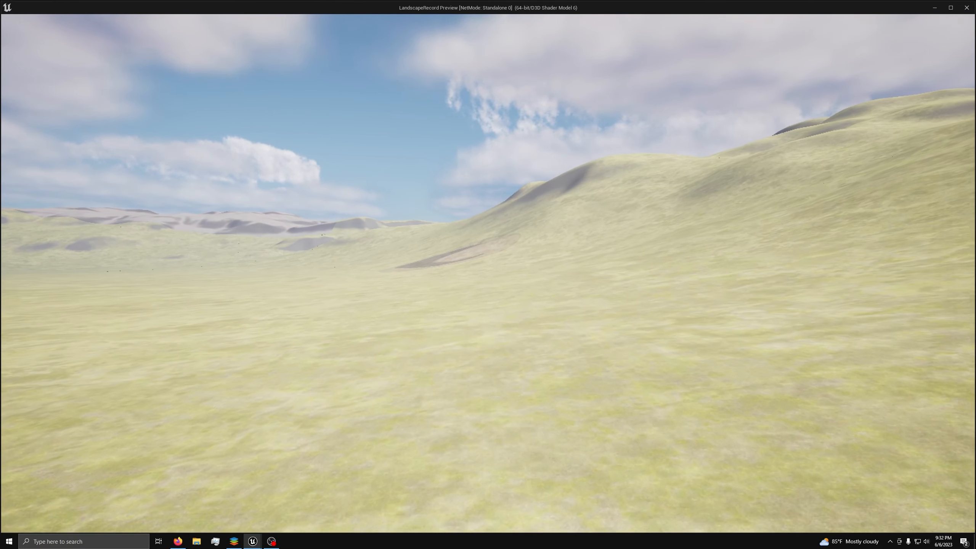
pyautogui.press('w')
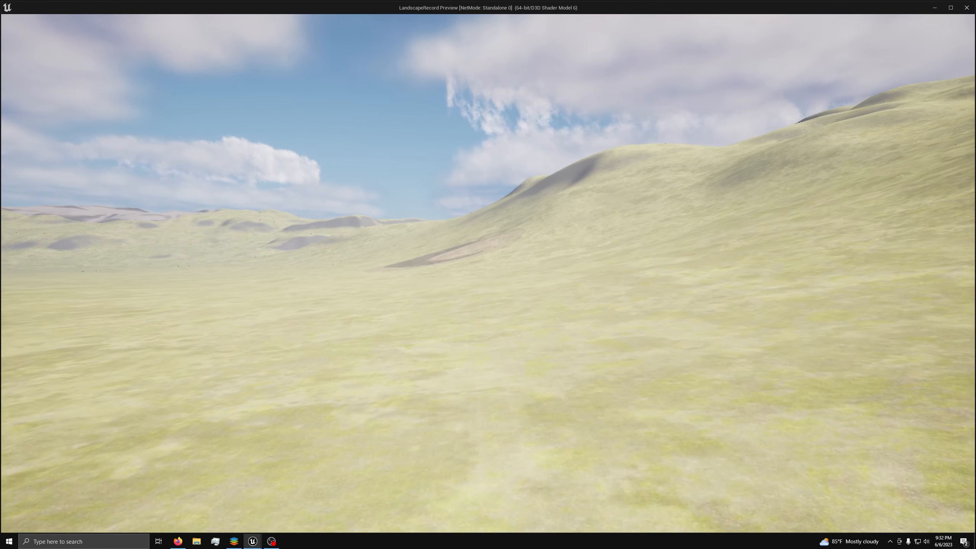
pyautogui.press('w')
pyautogui.press('w')
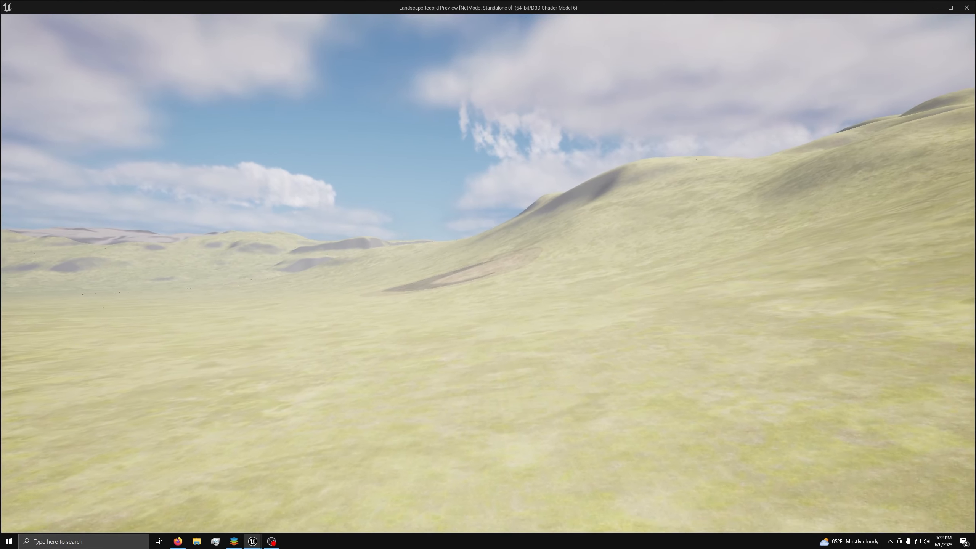
pyautogui.press('w')
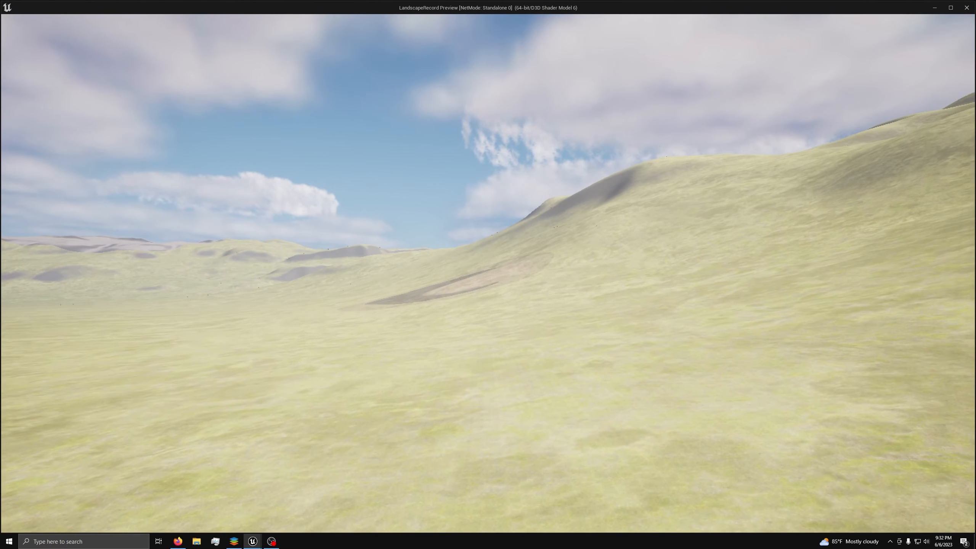